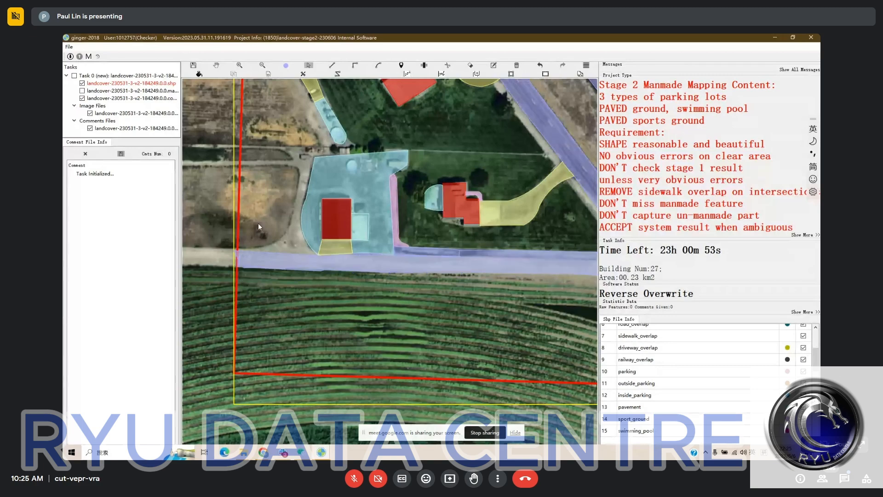
Select the road polygons at the western end of the farm road and save the shapefile to run the topology check
left_click_drag(258, 221, 283, 283)
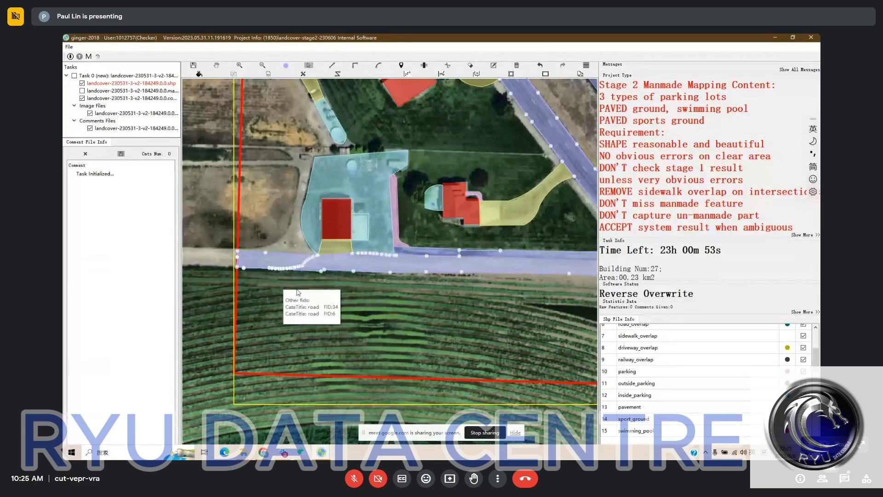
key("ctrl+s")
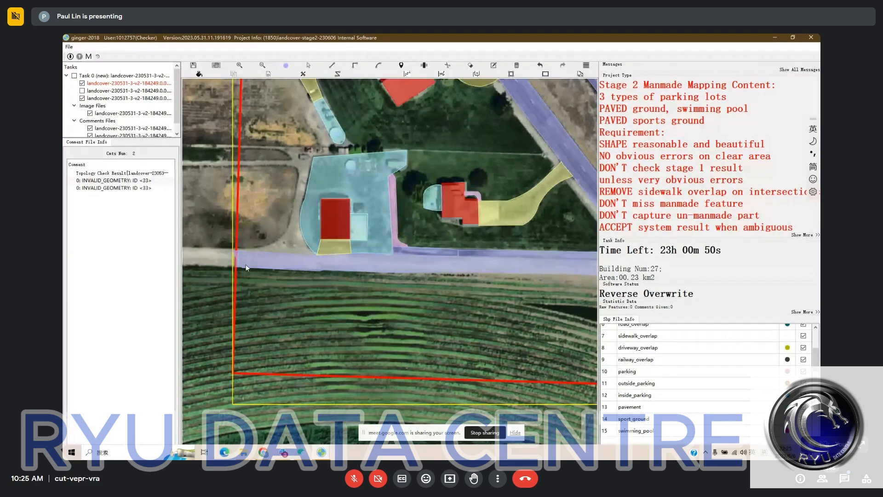
Try to merge the overlapping road polygons at the western end of the farm road
scroll(240, 267, "up", 2)
scroll(276, 278, "down", 1)
left_click_drag(278, 277, 321, 283)
key("s")
left_click_drag(255, 242, 316, 292)
scroll(294, 284, "up", 4)
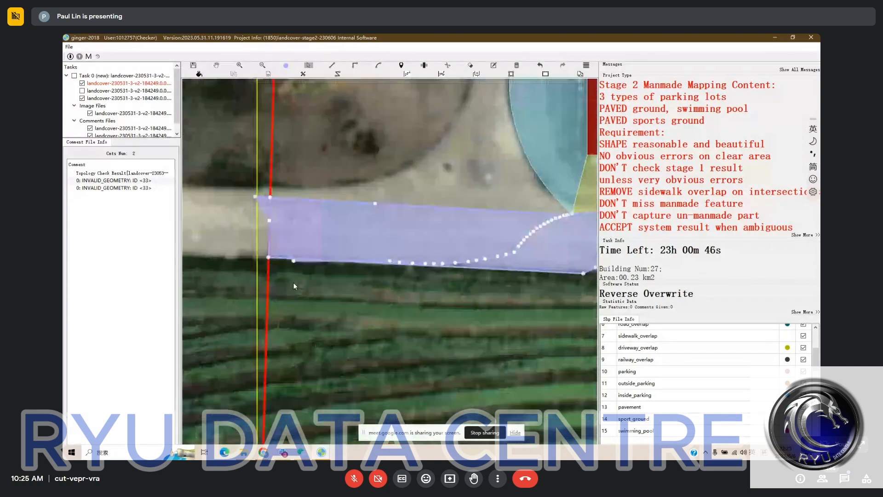
key("m")
left_click_drag(326, 235, 322, 235)
key("s")
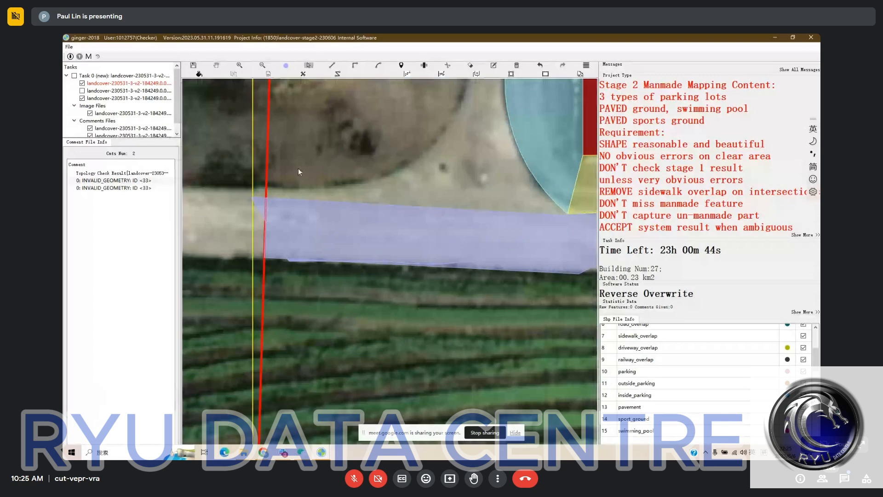
Select the road pieces below the yellow driveway individually and try to merge the western piece with its neighbour
left_click(277, 250)
scroll(324, 251, "down", 2)
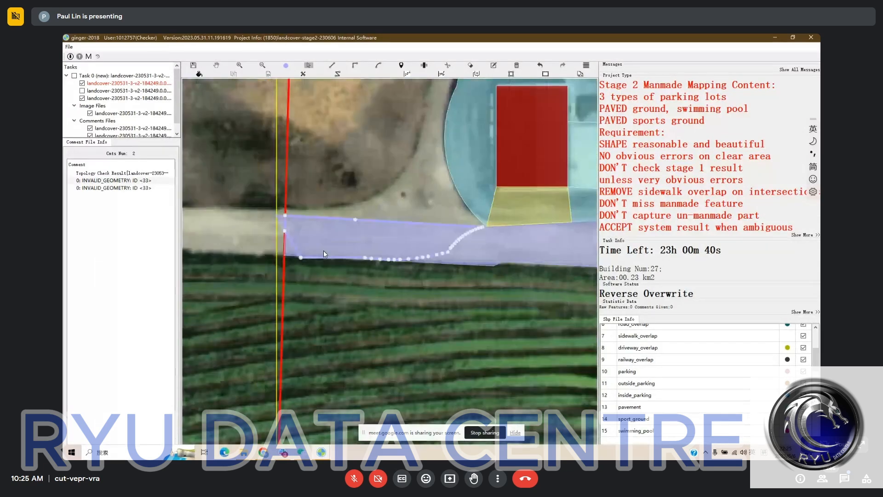
key("h")
left_click_drag(473, 244, 410, 253)
key("s")
left_click(410, 252)
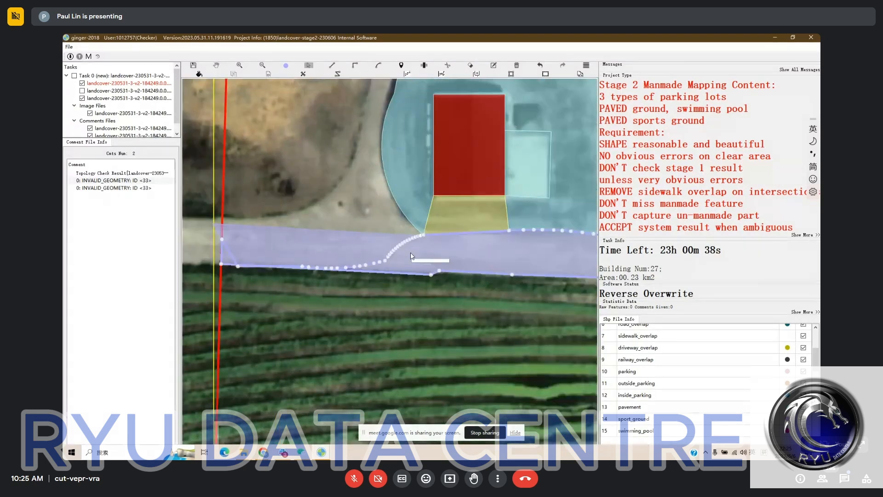
left_click(343, 245)
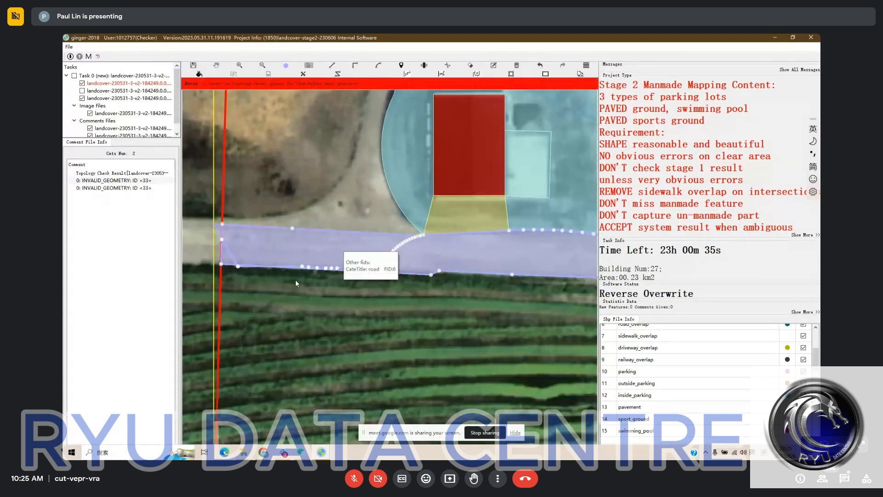
left_click(300, 255)
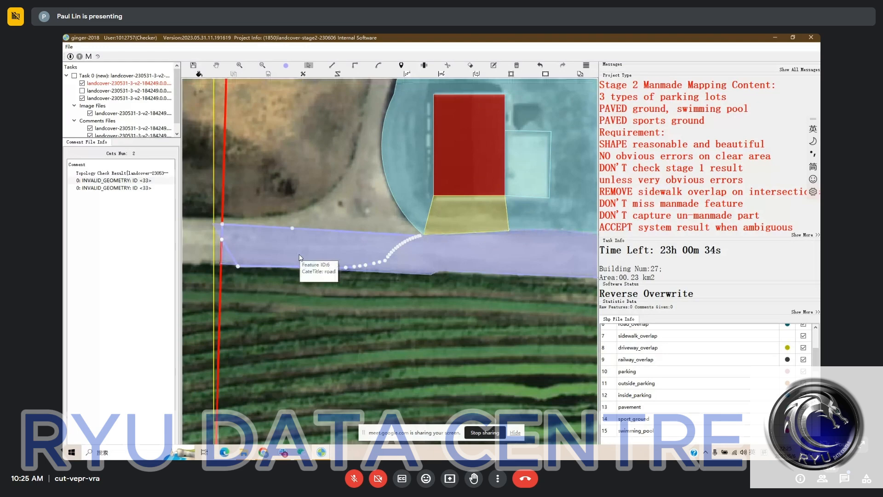
key("m")
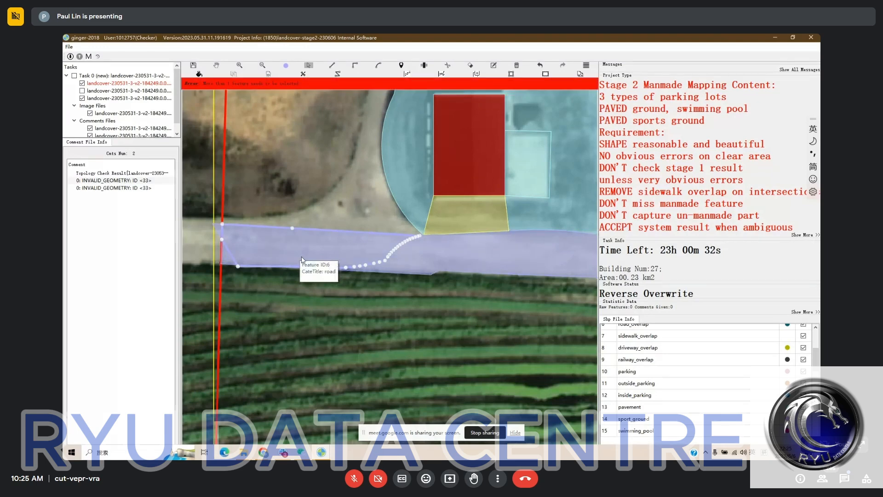
key("Escape")
Delete the western road piece and the small leftover road sliver at the red task boundary
key("s")
left_click(310, 242)
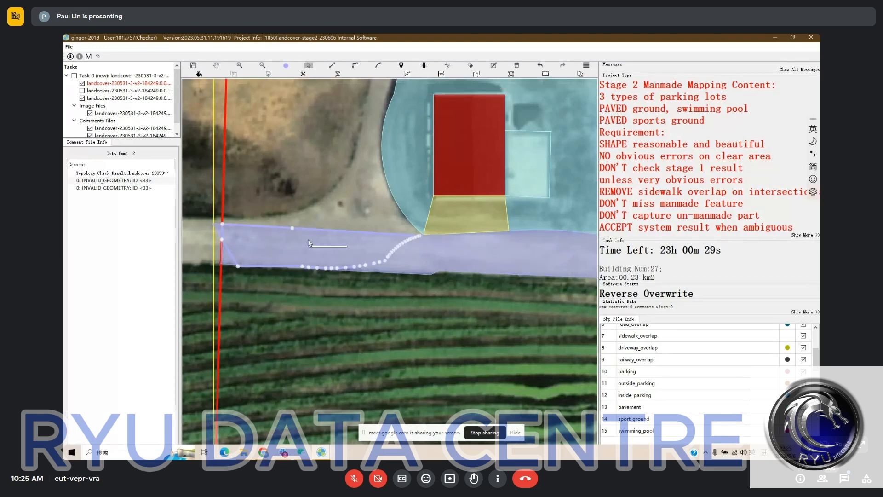
key("Delete")
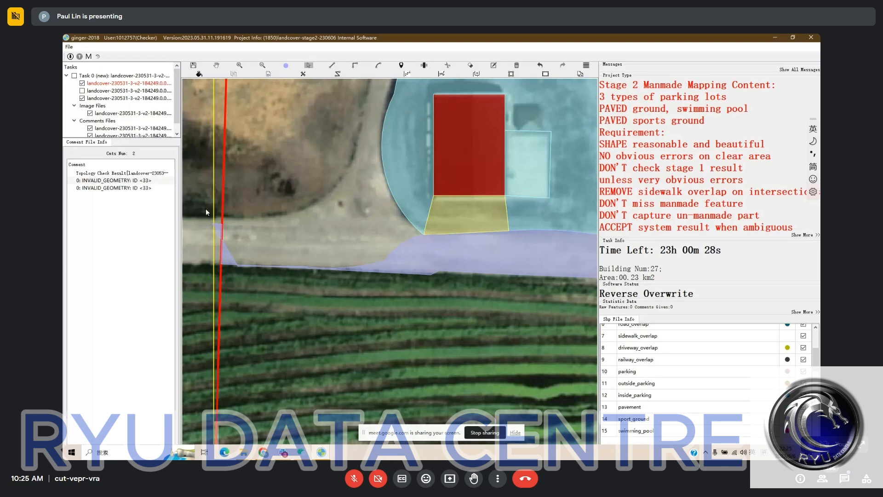
left_click(226, 233)
key("Delete")
Extend the remaining road polygon from the driveway corner west to the yellow tile boundary, filling the gap
left_click(338, 319)
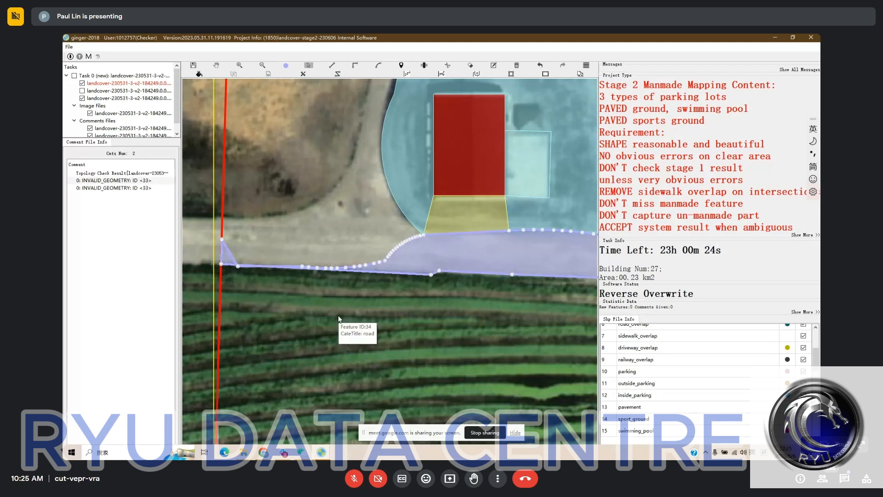
left_click(421, 236)
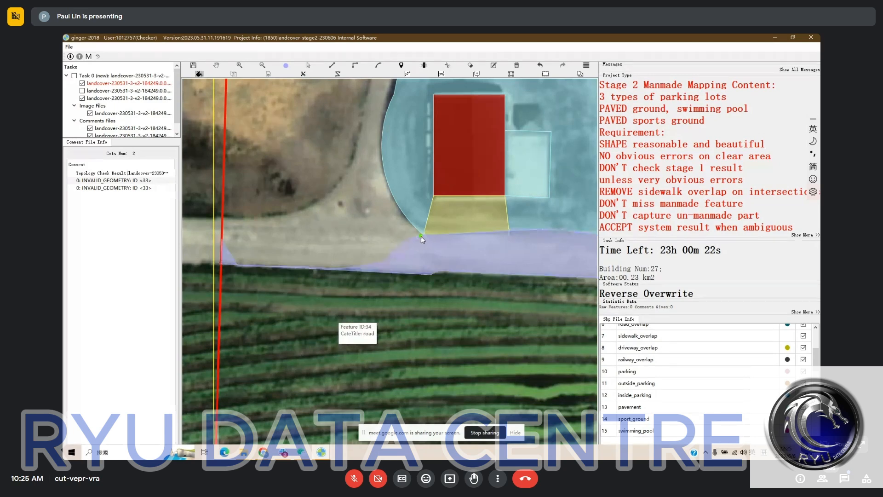
left_click(215, 229)
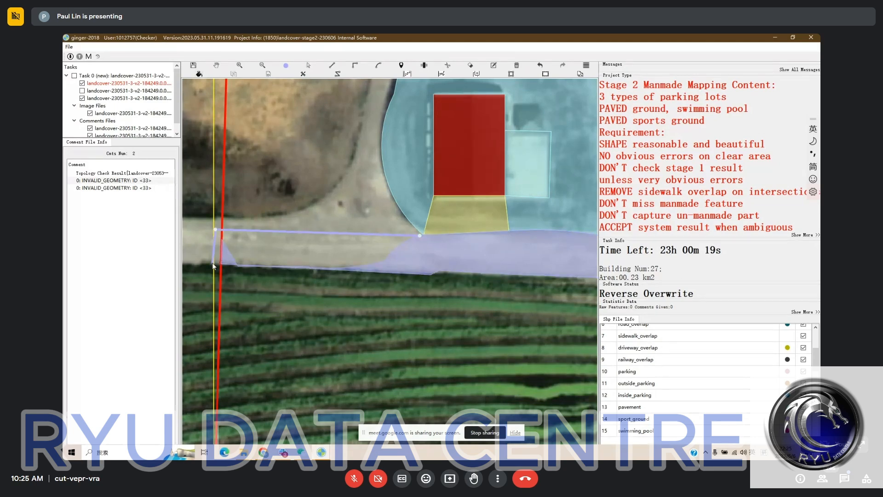
double_click(213, 265)
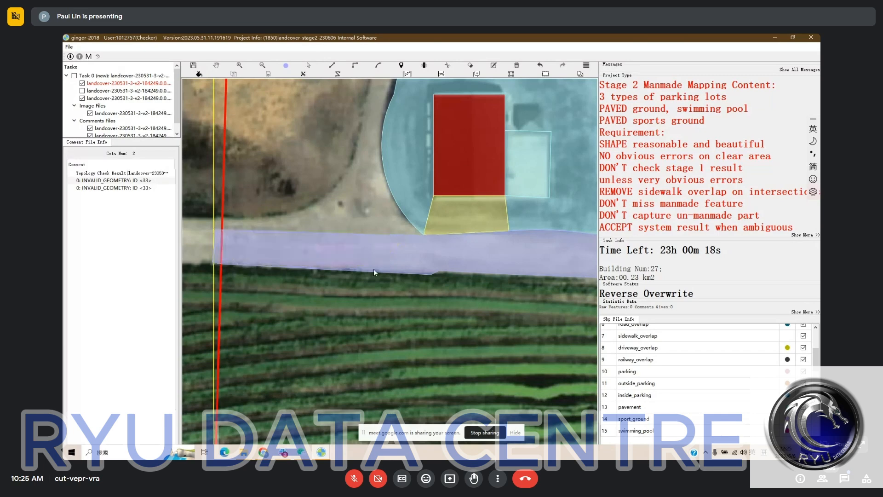
left_click(546, 74)
key("Escape")
Compare the farm road and the neighbouring house plots with the bare satellite imagery
left_click_drag(412, 305, 302, 378)
scroll(400, 316, "down", 2)
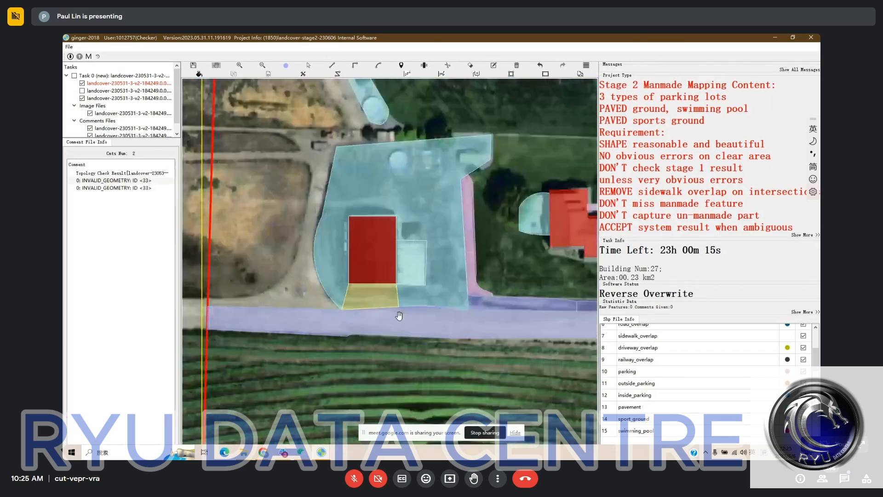
scroll(400, 315, "down", 1)
left_click_drag(399, 316, 300, 270)
key("space")
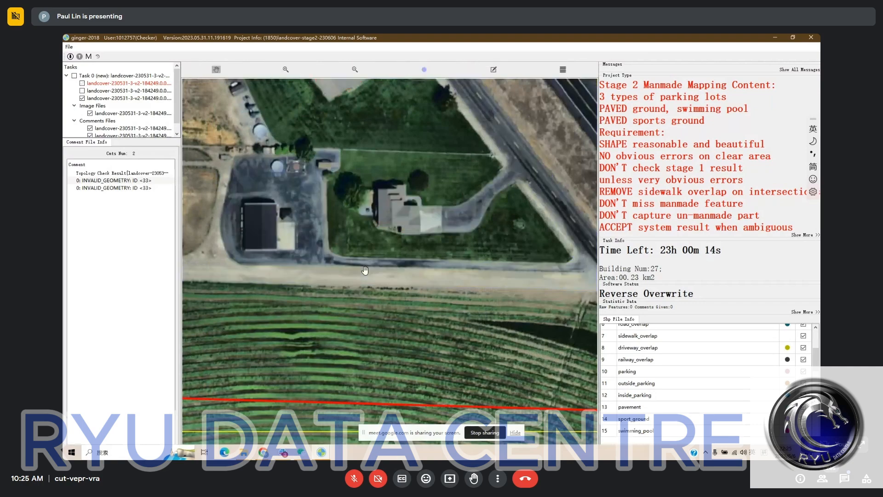
key("space")
left_click_drag(472, 294, 420, 324)
scroll(420, 325, "down", 1)
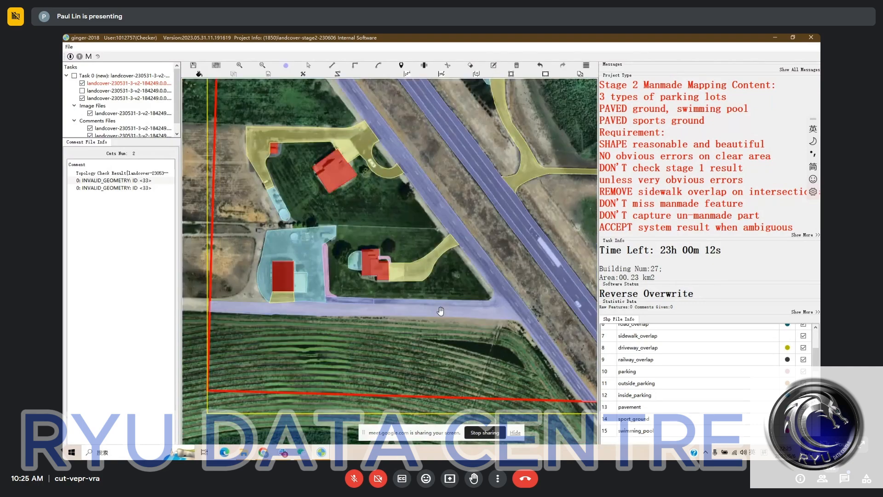
Examine the highway, side roads, driveways and paved areas across the rest of the task area
left_click_drag(424, 91, 431, 290)
scroll(427, 249, "down", 1)
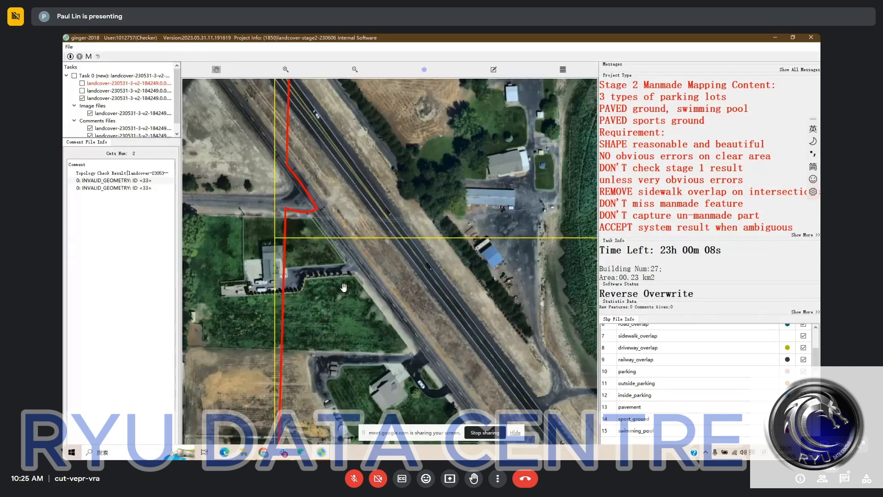
scroll(391, 294, "up", 2)
left_click_drag(405, 323, 423, 419)
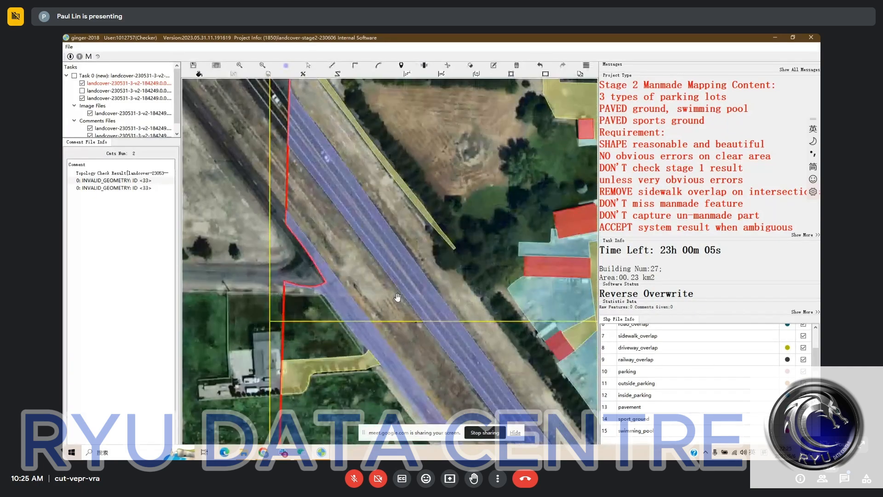
scroll(417, 240, "down", 1)
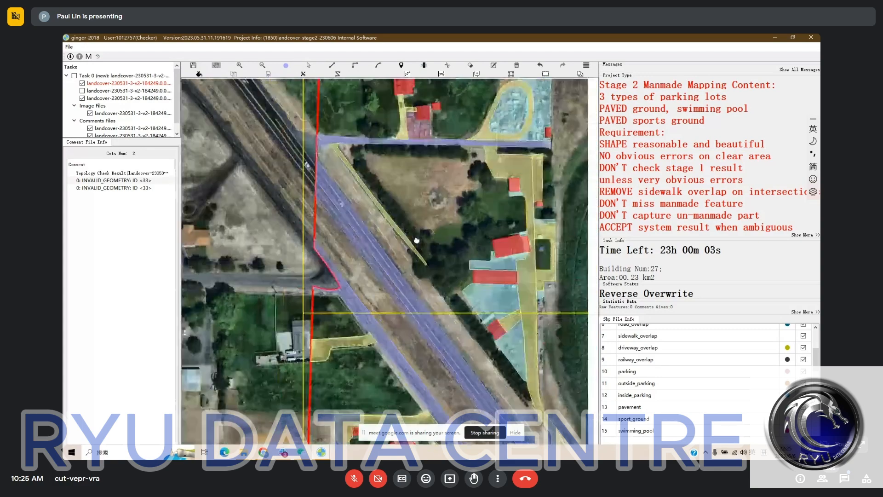
left_click_drag(417, 240, 368, 239)
scroll(375, 199, "down", 2)
left_click_drag(532, 243, 447, 214)
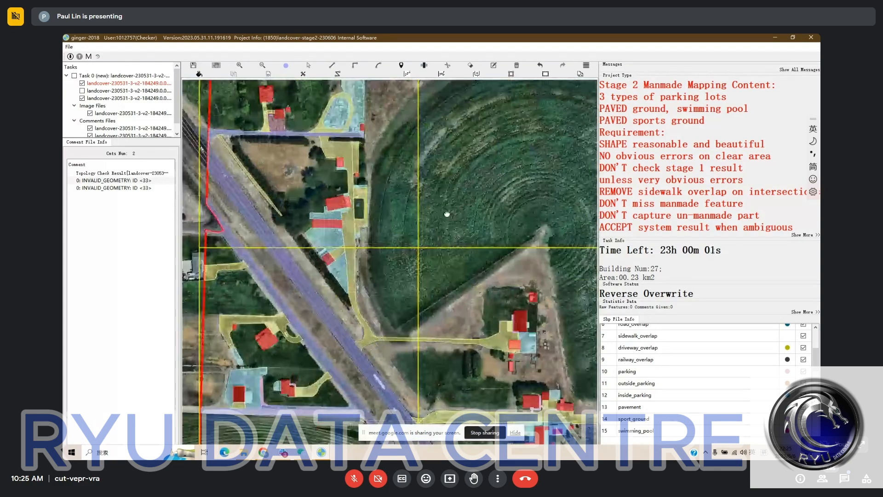
scroll(447, 214, "down", 2)
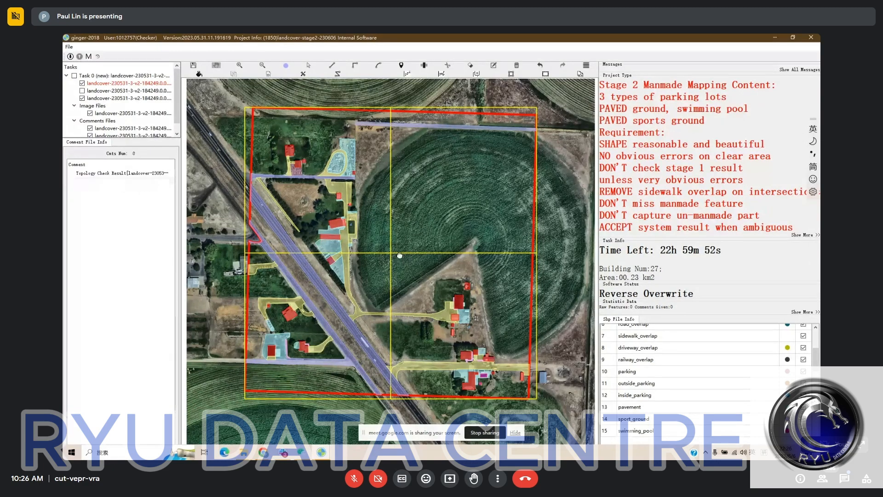
left_click_drag(399, 255, 350, 294)
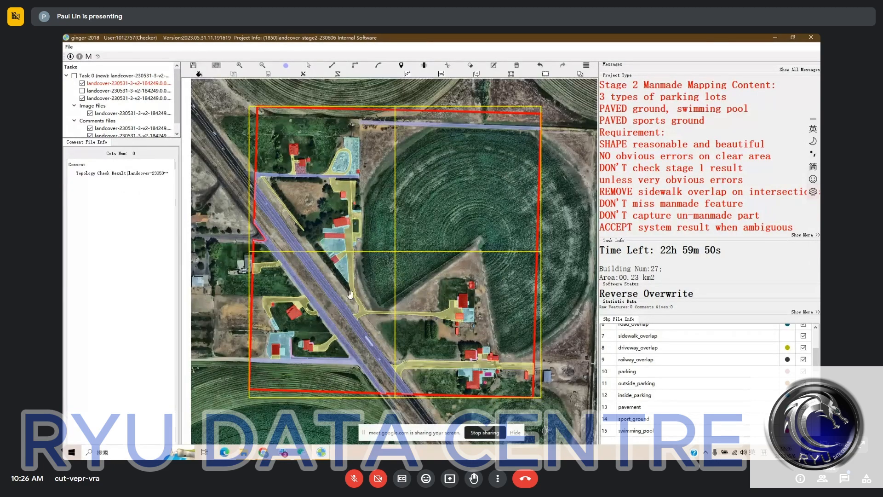
Switch to the other Ginger window with task landcover-230531-3-v2-64625 and inspect its residential streets
mouse_move(322, 452)
left_click(325, 418)
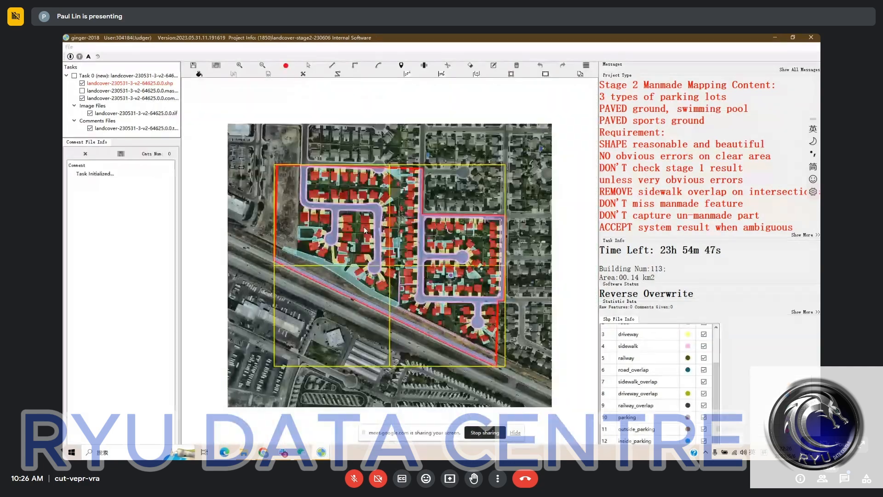
scroll(360, 200, "up", 1)
scroll(325, 205, "up", 1)
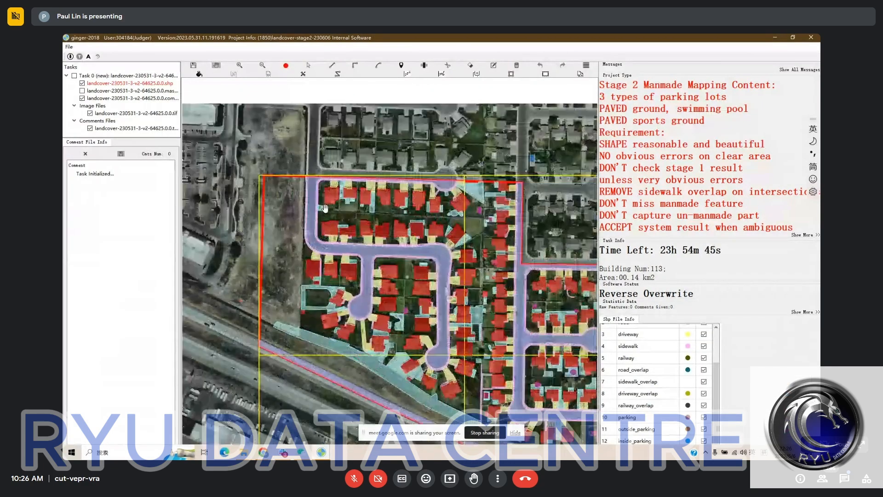
scroll(324, 208, "up", 2)
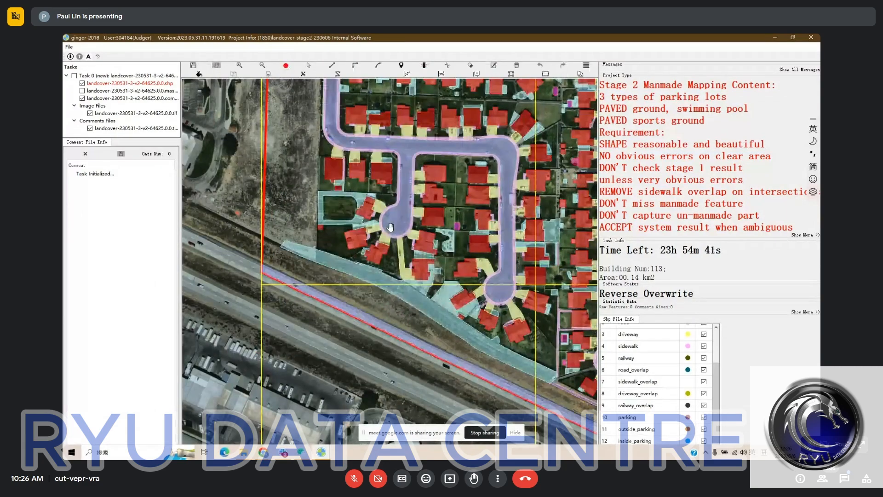
scroll(364, 246, "up", 2)
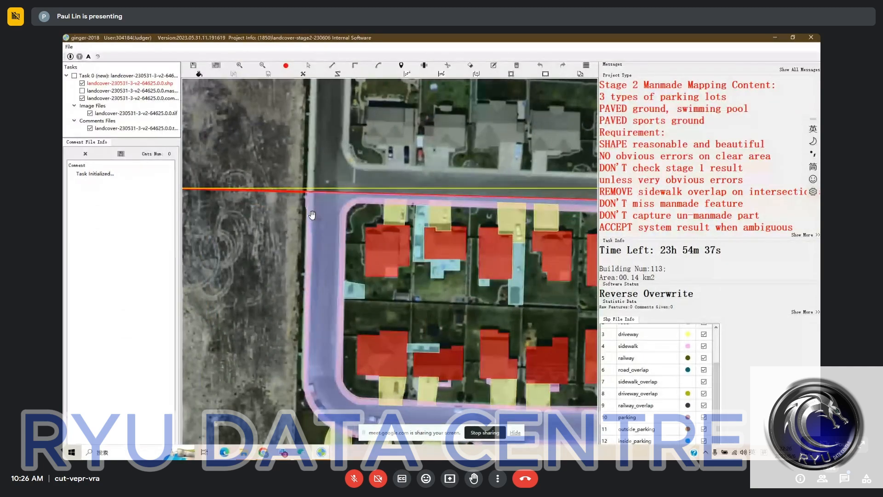
Cut the road polygon along its western edge with a near-vertical line crossing the northern red boundary
scroll(312, 213, "up", 1)
key("c")
left_click(312, 241)
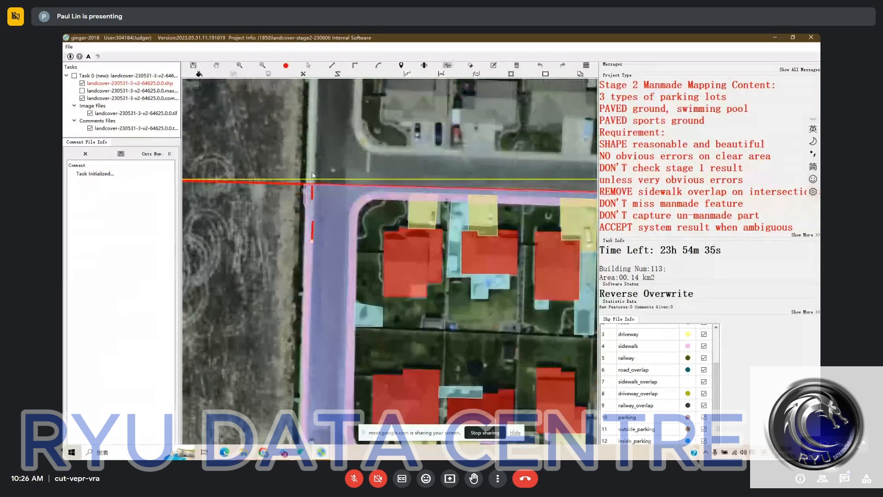
left_click(314, 172)
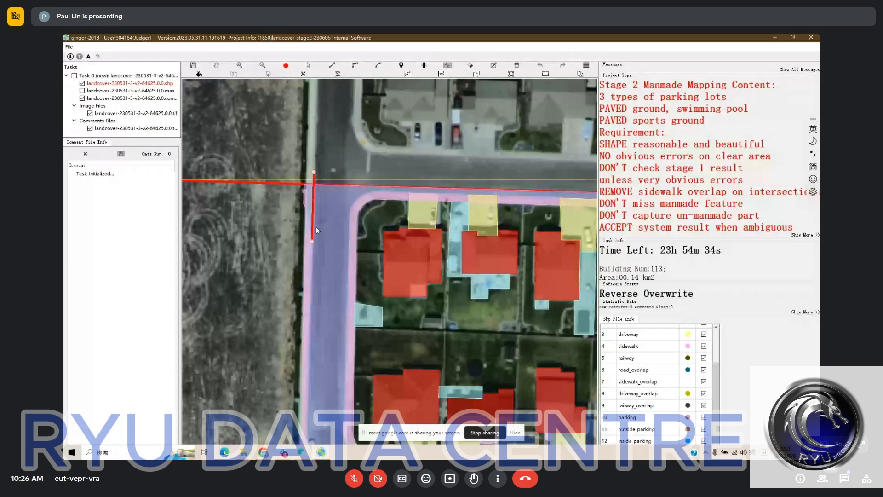
right_click(316, 227)
Select the narrow strip split off the road's western edge and assign it the sidewalk category
left_click_drag(291, 188, 309, 205)
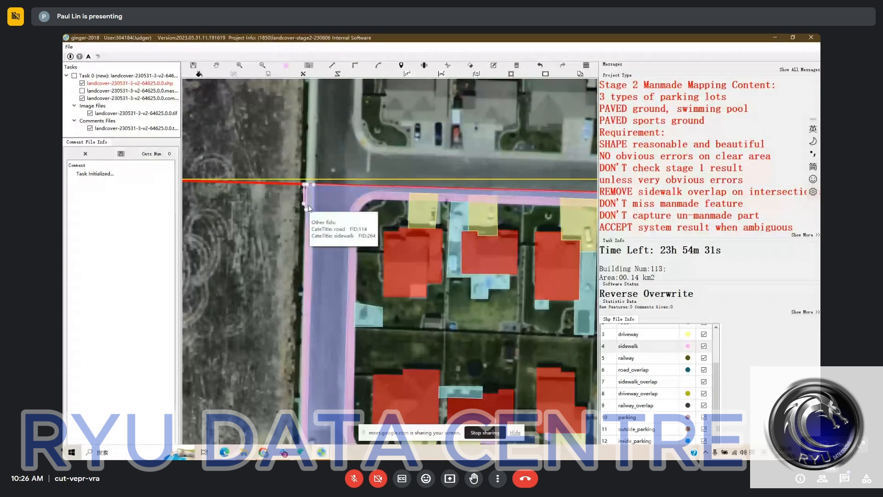
key("ctrl+z")
left_click(311, 205)
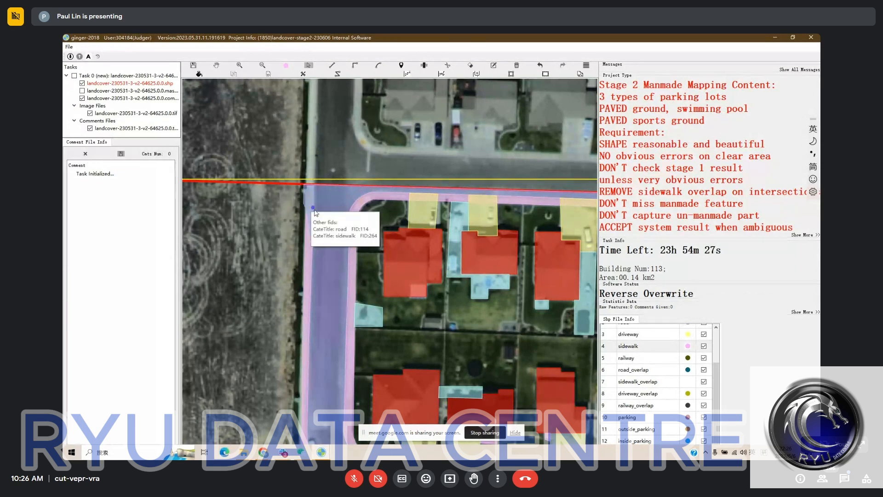
left_click(307, 225)
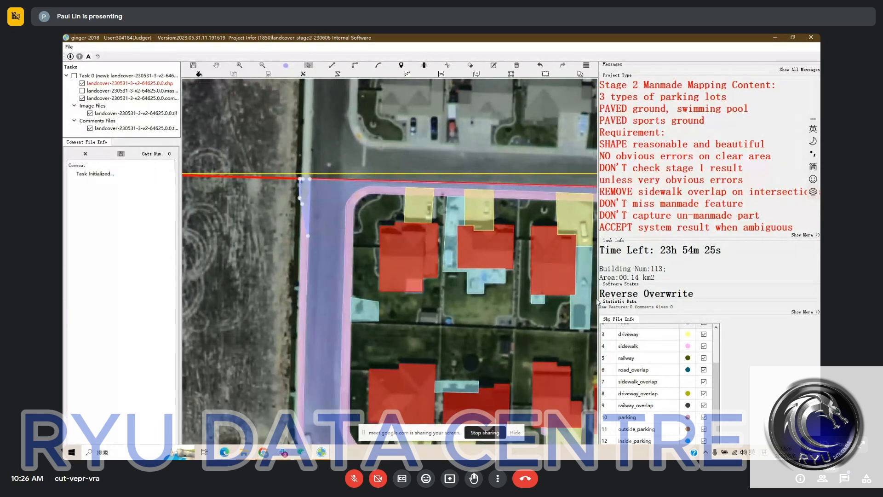
left_click(626, 344)
Compare the corrected sidewalk and the adjacent house plots with the bare satellite imagery
left_click_drag(311, 240, 295, 226)
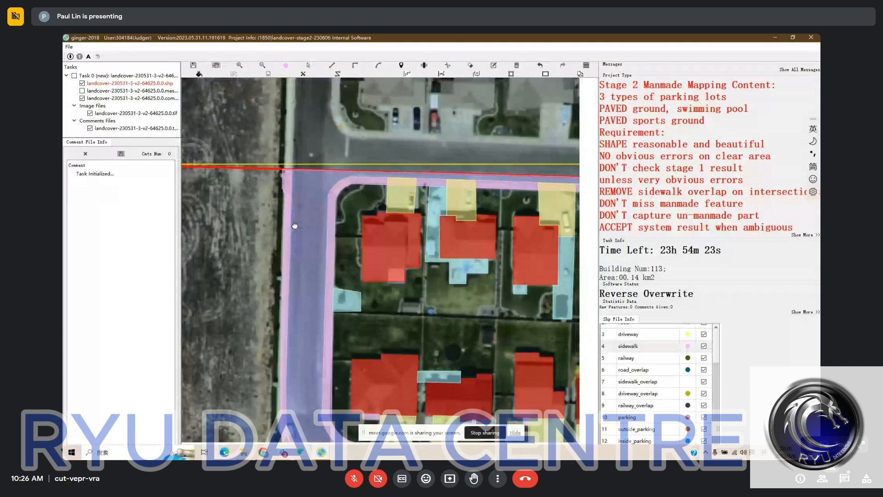
key("space")
left_click_drag(411, 225, 353, 178)
key("space")
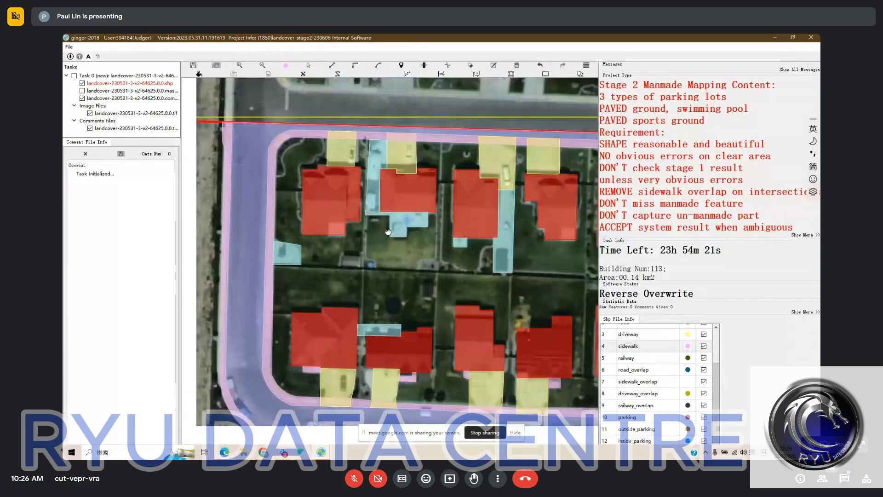
Examine the house plots along the northern and curved streets, comparing the mapped features with the bare satellite imagery
key("space")
key("space")
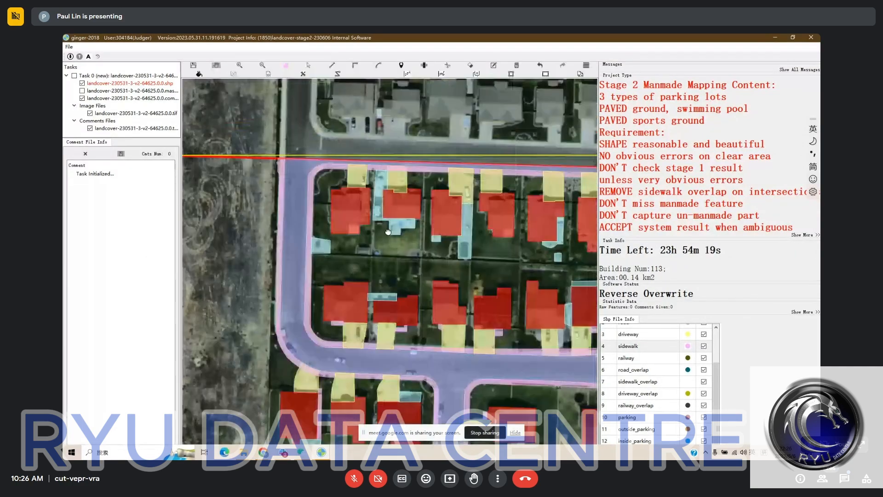
left_click_drag(401, 231, 349, 237)
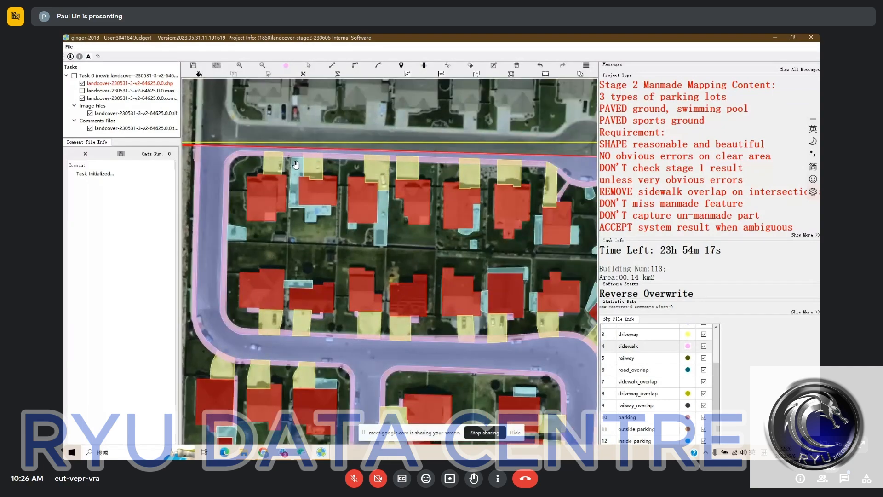
left_click_drag(295, 164, 289, 162)
left_click_drag(333, 291, 327, 289)
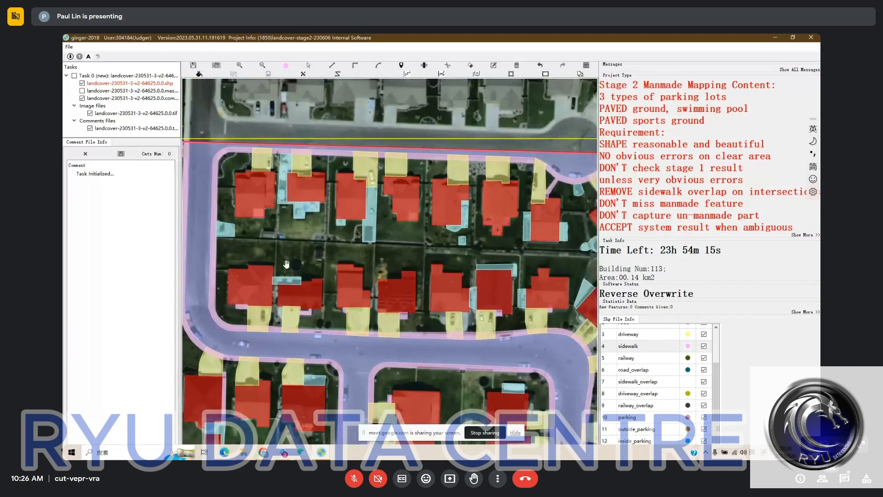
left_click_drag(438, 249, 302, 238)
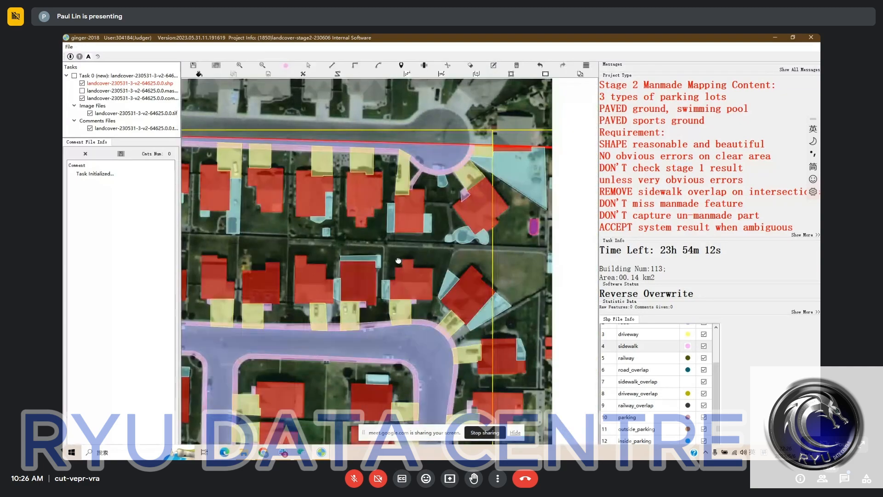
scroll(374, 271, "up", 1)
key("Escape")
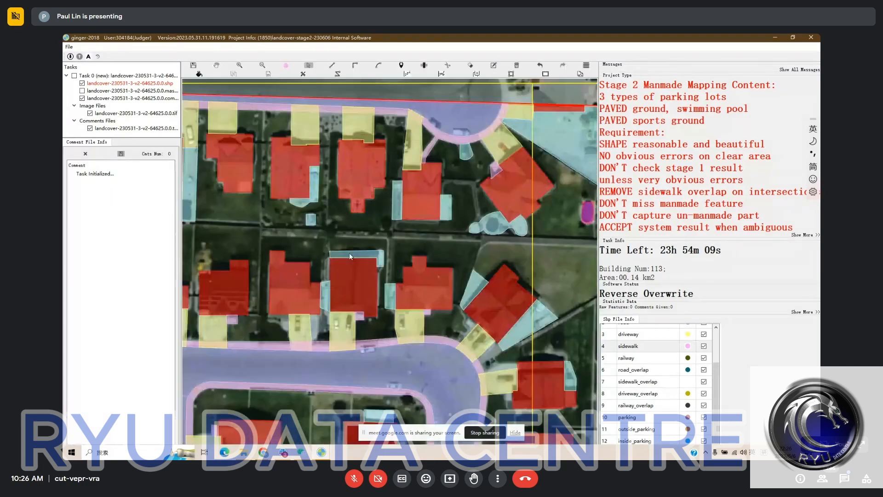
key("space")
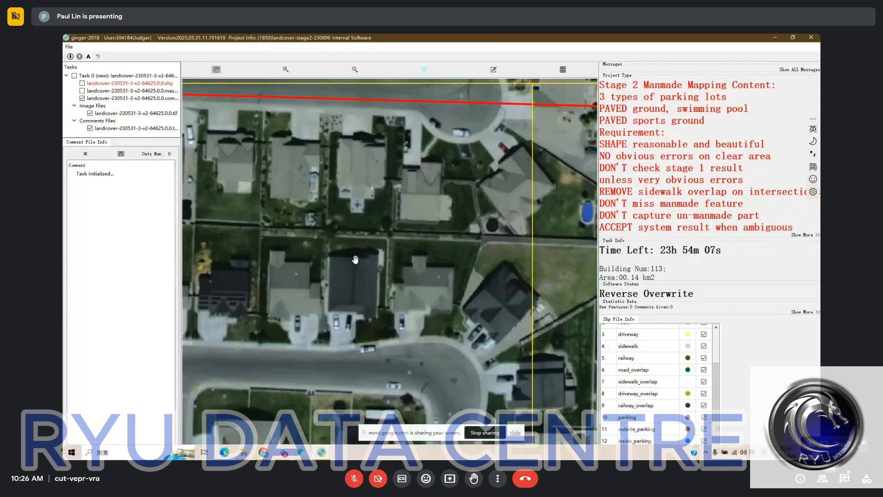
key("space")
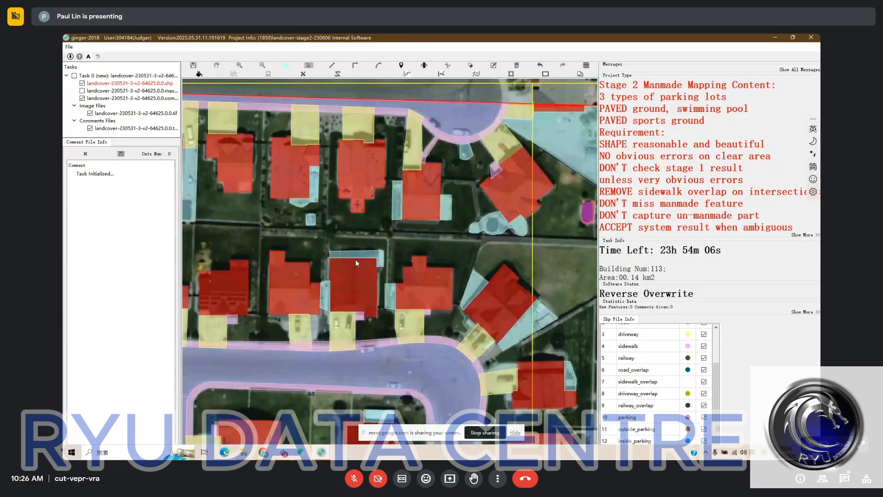
key("space")
key("space")
key("h")
left_click_drag(314, 356, 336, 283)
Draw a curved pavement polygon in the front yard between the house's front wall and the western edge of its driveway
key("space")
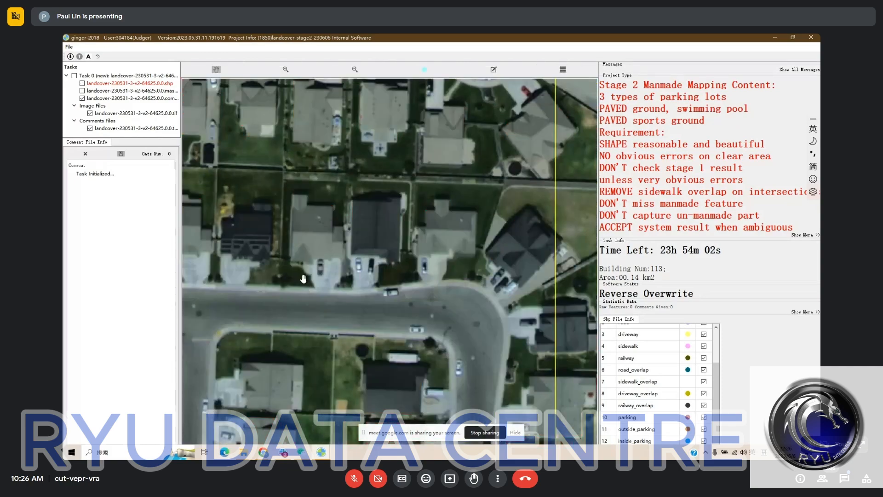
key("space")
scroll(304, 278, "up", 1)
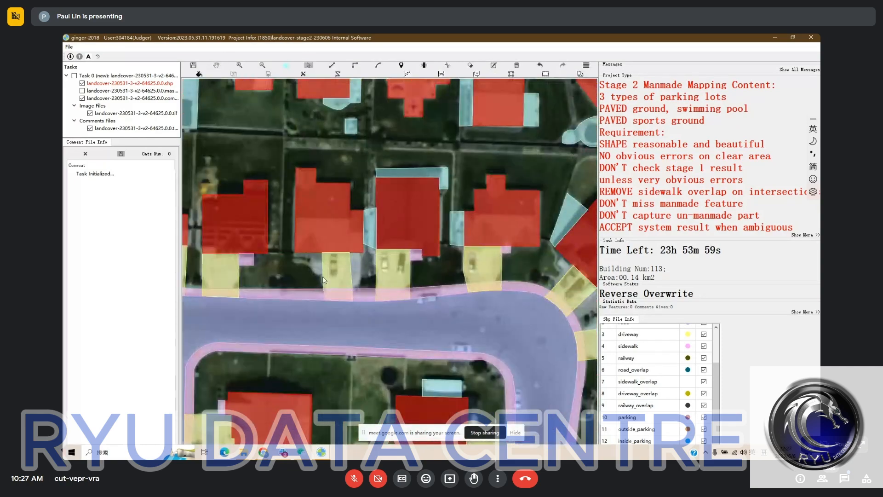
key("f")
left_click(295, 252)
left_click(307, 263)
left_click(314, 268)
left_click(315, 272)
left_click(317, 276)
left_click(323, 278)
left_click(331, 280)
right_click(320, 262)
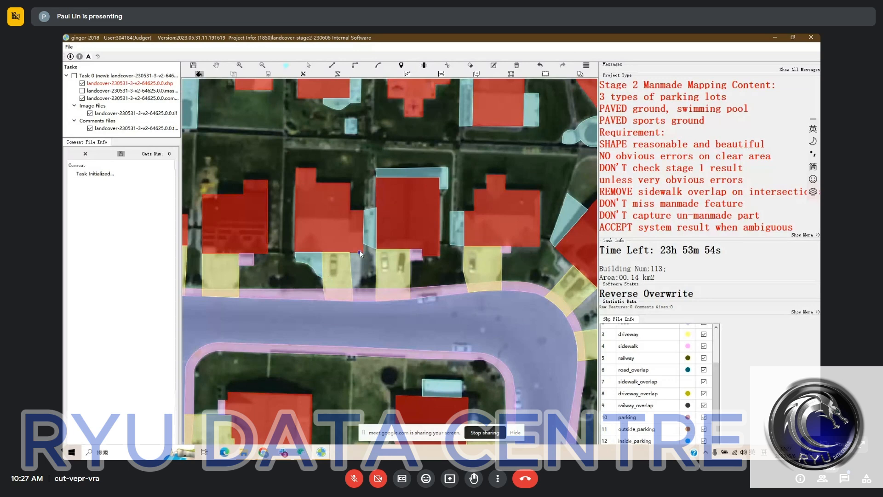
Fill the paved gap between this driveway and the neighbouring dark-roofed house's driveway with pavement
left_click(360, 251)
left_click(362, 295)
right_click(354, 274)
left_click(358, 280)
left_click(389, 277)
right_click(369, 269)
Fill the bare strip between the corner house's driveway and its eastern side pavement down to the sidewalk with pavement
key("space")
left_click_drag(390, 251, 351, 262)
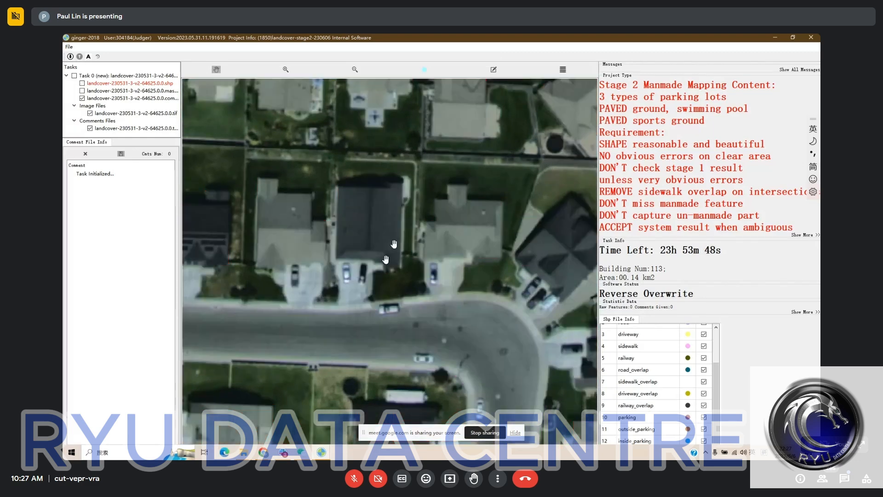
key("space")
left_click_drag(532, 247, 407, 247)
scroll(407, 247, "down", 1)
scroll(423, 299, "up", 1)
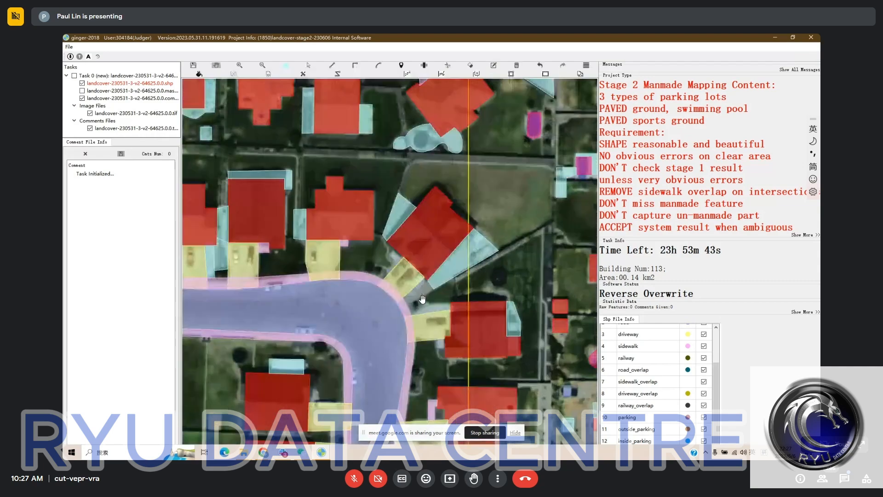
scroll(423, 299, "up", 1)
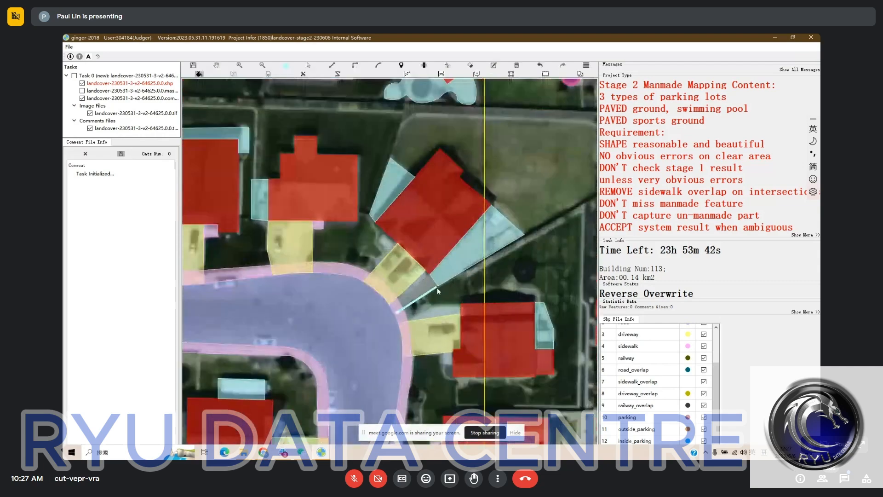
left_click(438, 286)
right_click(443, 276)
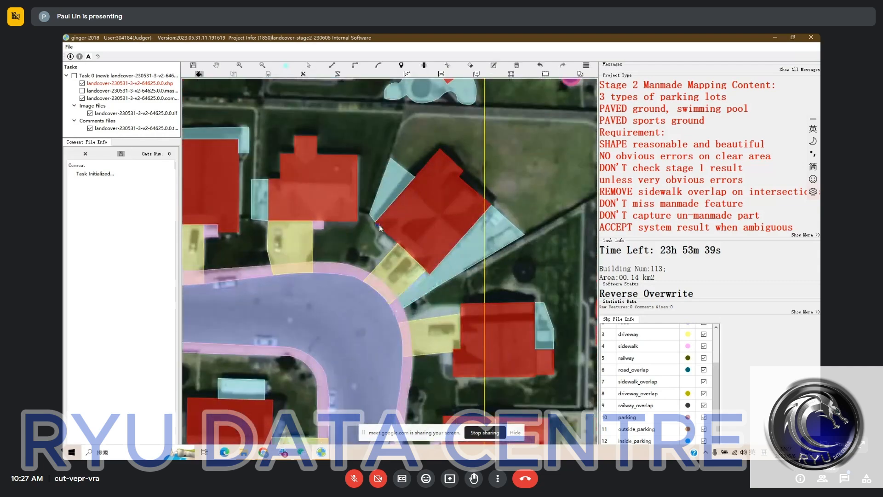
Draw a narrow pavement polygon around the corner house's western corner, linking its side pavement to the driveway
left_click(369, 214)
left_click(366, 221)
left_click(376, 232)
left_click(378, 242)
left_click(379, 251)
left_click(361, 280)
left_click(383, 244)
Compare the corner house and the rounded pavement patch behind the cul-de-sac house with the bare satellite imagery
key("space")
left_click_drag(385, 221, 367, 254)
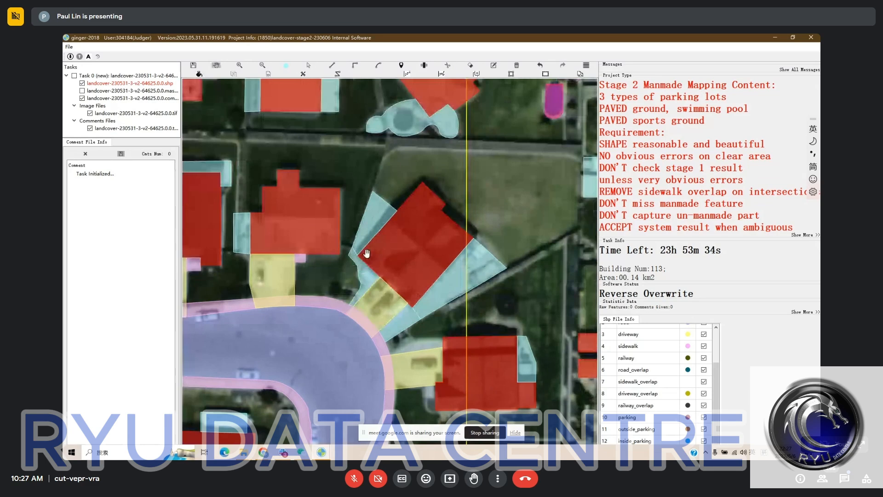
scroll(367, 254, "down", 2)
left_click_drag(392, 181, 402, 256)
key("h")
scroll(402, 255, "up", 1)
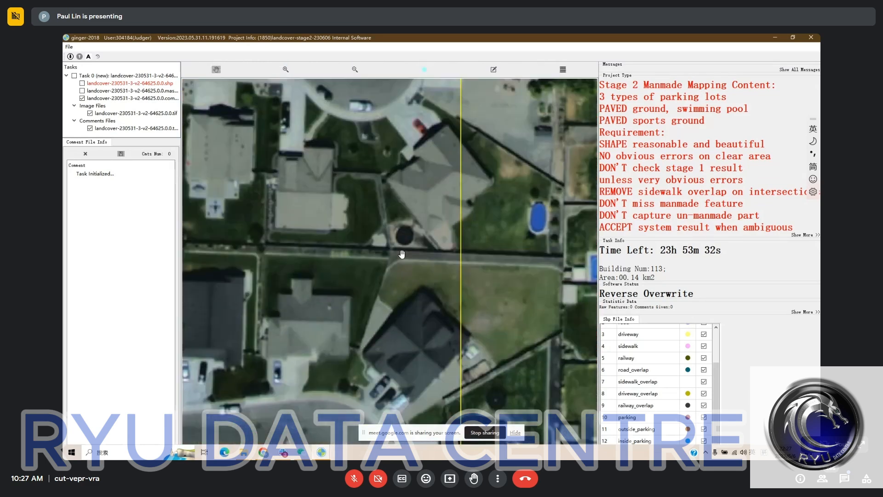
key("h")
Cut a circle following the round pool's outline out of the pavement polygon behind the cul-de-sac house
scroll(410, 252, "up", 1)
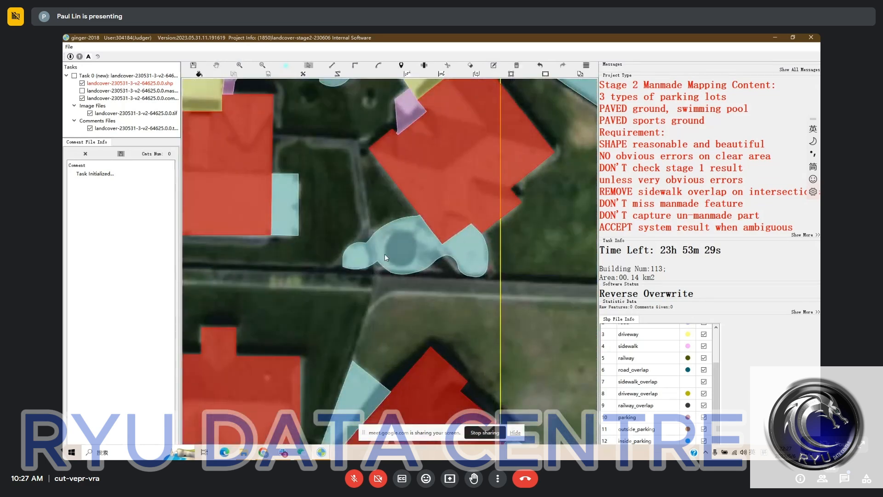
key("c")
key("Escape")
key("c")
left_click(374, 245)
key("a")
left_click(402, 267)
left_click(418, 250)
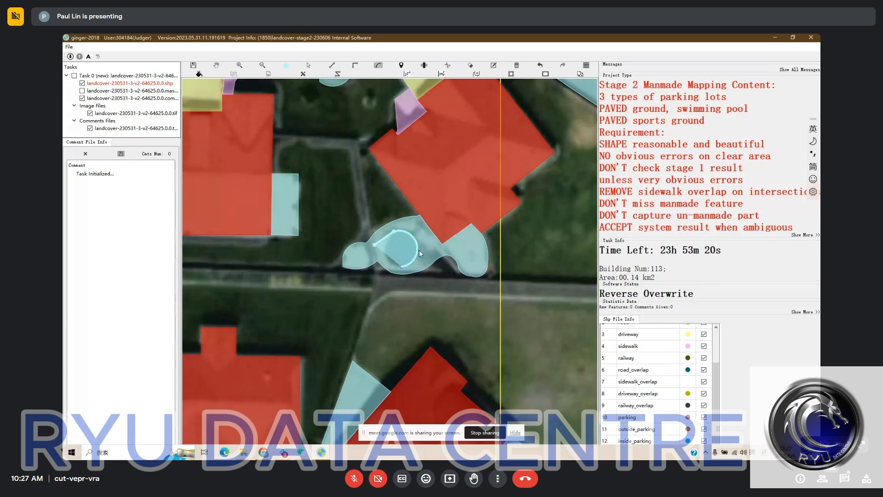
left_click(384, 249)
key("a")
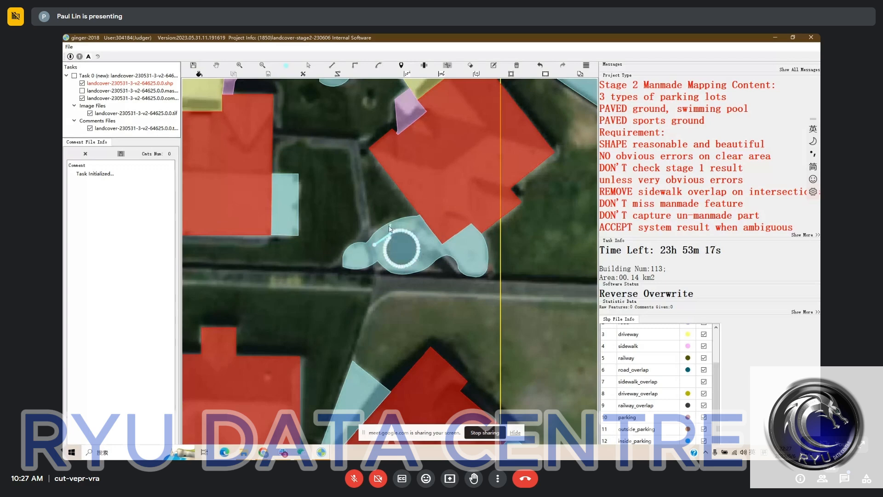
right_click(384, 233)
Select the circle cut out of the pavement and assign it the swimming_pool category
key("s")
left_click(399, 242)
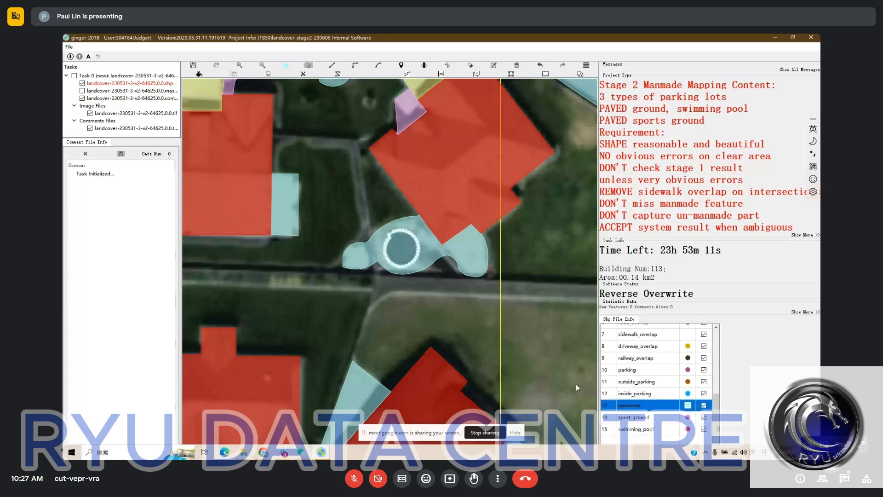
left_click(636, 429)
Cut an arc along the round pool's northwestern edge and merge the leftover piece into the surrounding pavement
left_click_drag(395, 214, 380, 234)
scroll(388, 265, "down", 1)
scroll(387, 267, "up", 2)
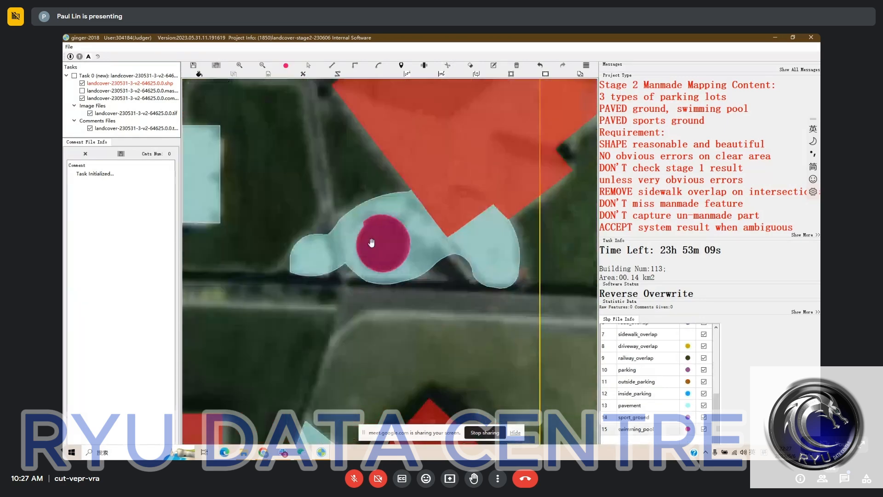
scroll(372, 243, "up", 1)
key("s")
key("c")
left_click(361, 216)
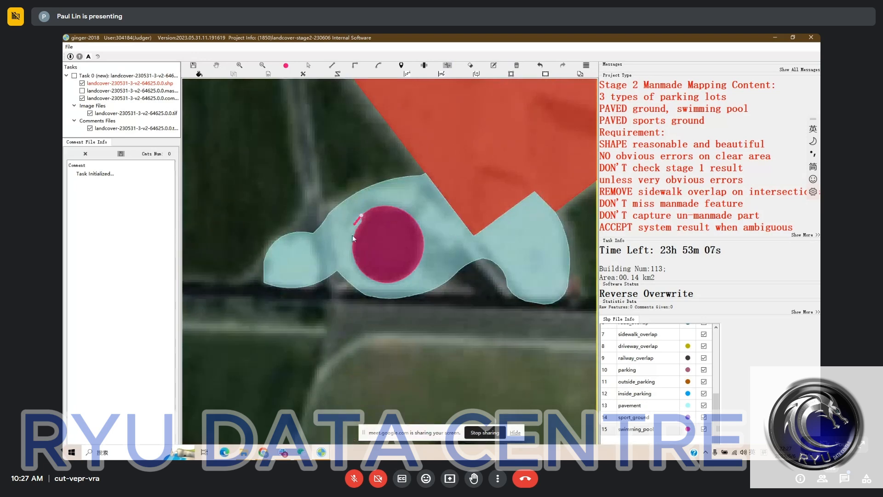
key("a")
left_click(353, 237)
key("s")
left_click_drag(359, 222, 424, 325)
key("m")
scroll(398, 243, "down", 1)
scroll(407, 272, "down", 1)
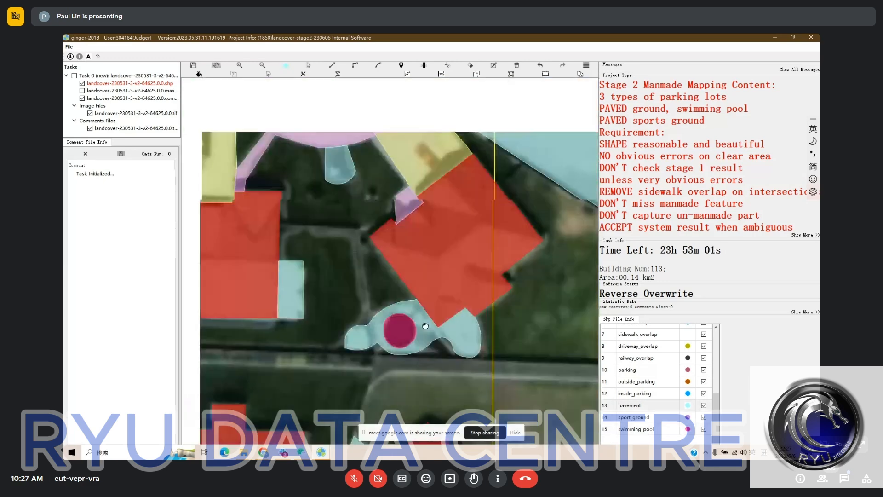
Compare the features around the cul-de-sac and the large triangular pavement area with the bare satellite imagery
scroll(408, 271, "down", 1)
key("space")
key("space")
scroll(407, 258, "down", 2)
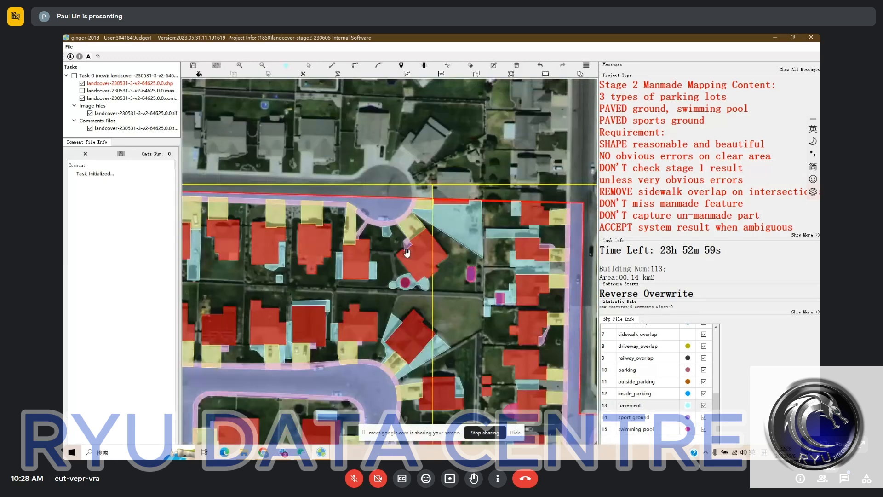
scroll(407, 252, "up", 1)
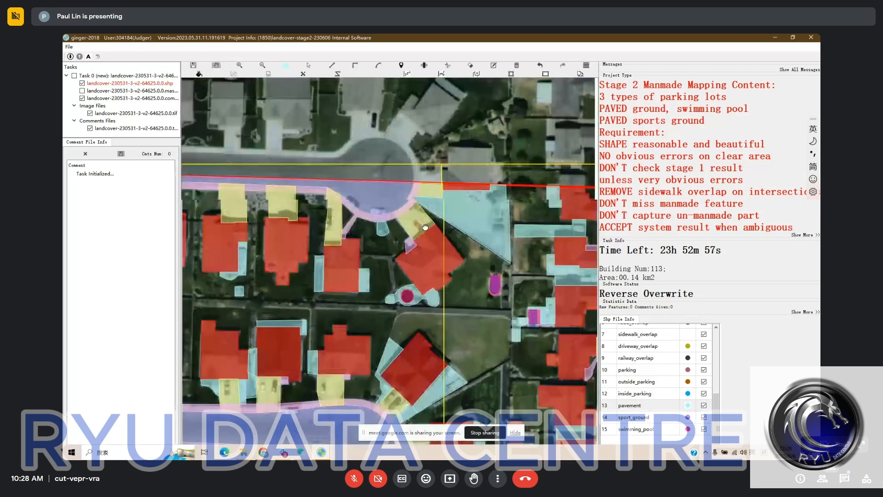
left_click_drag(425, 227, 351, 182)
key("space")
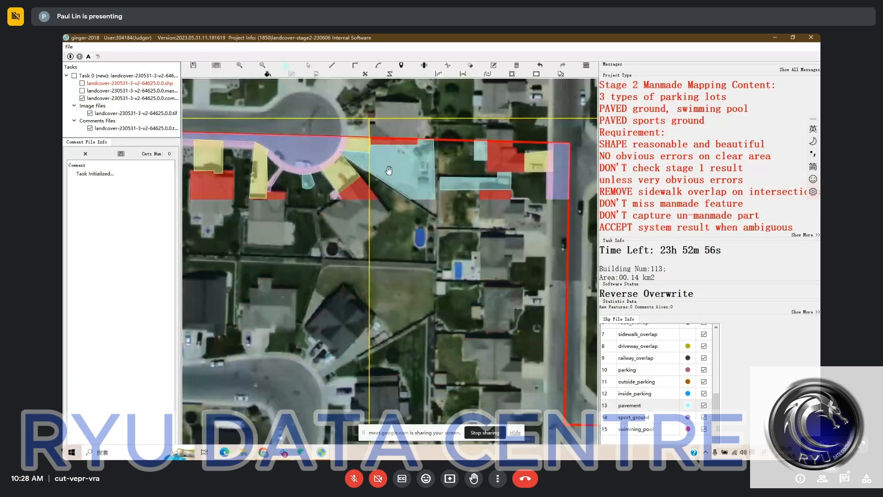
key("space")
Change the small sidewalk patch beside the cul-de-sac house's driveway to the pavement category
scroll(335, 146, "up", 3)
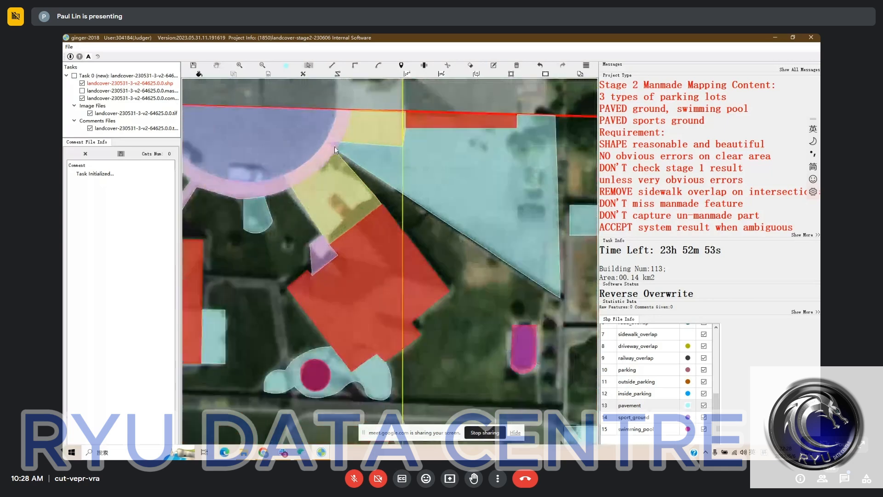
left_click(335, 146)
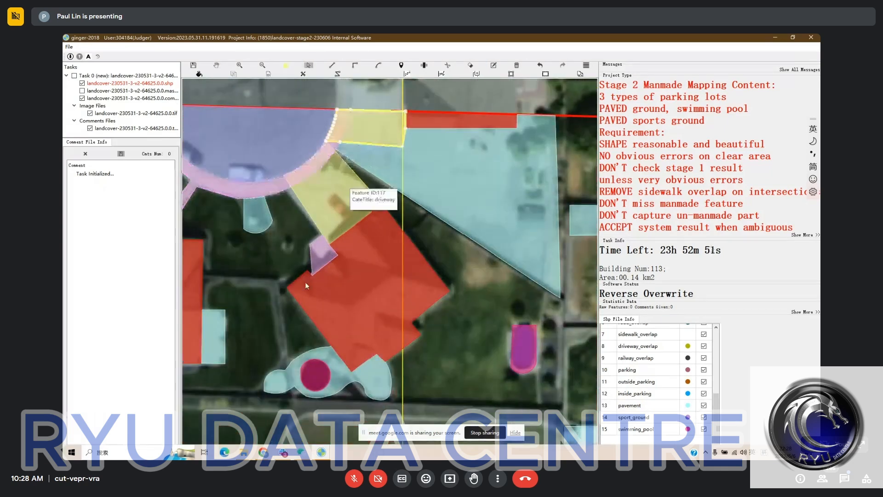
left_click(325, 253)
left_click(640, 405)
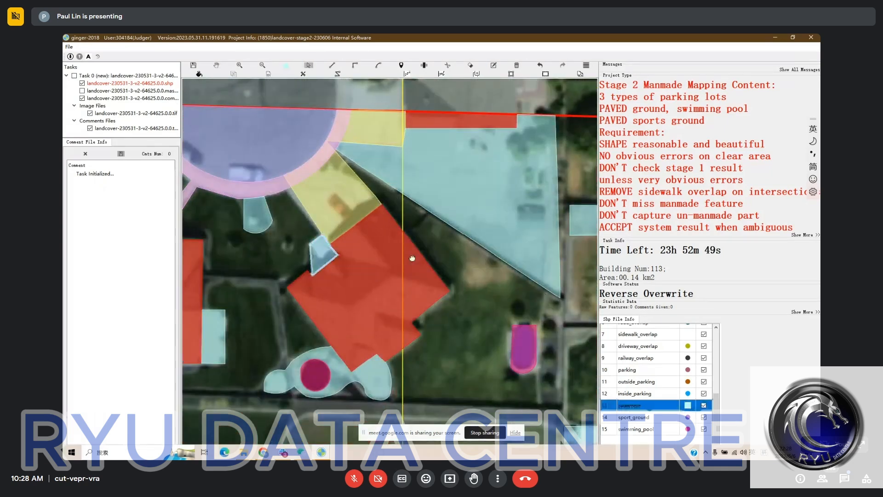
Examine the pools, pavements and driveways of the houses along the eastern road against the bare satellite imagery
left_click_drag(412, 258, 372, 253)
scroll(371, 253, "down", 2)
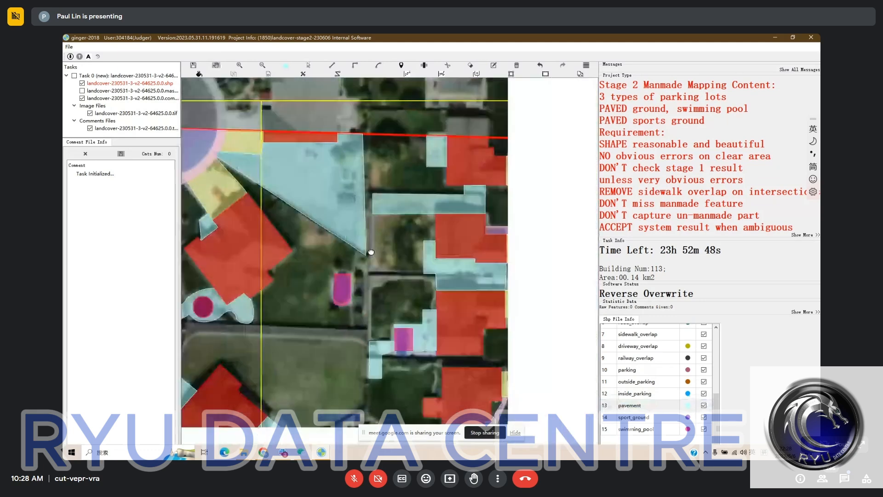
left_click_drag(463, 304, 402, 303)
key("space")
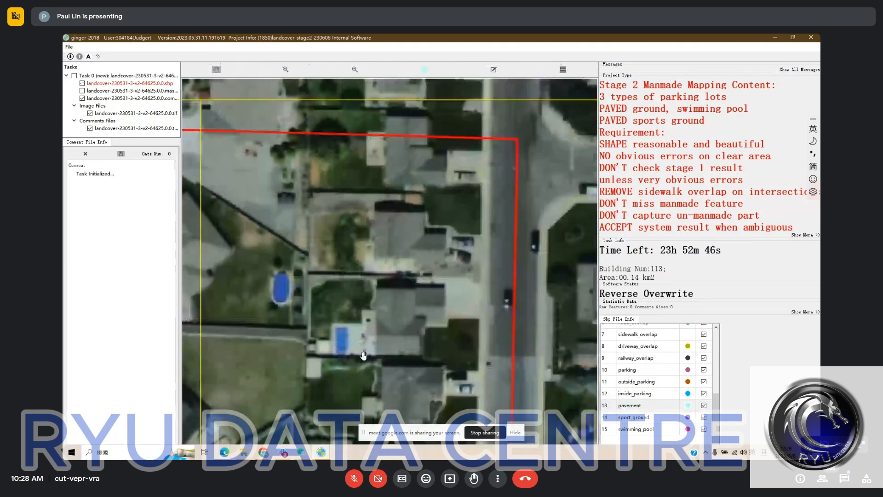
key("space")
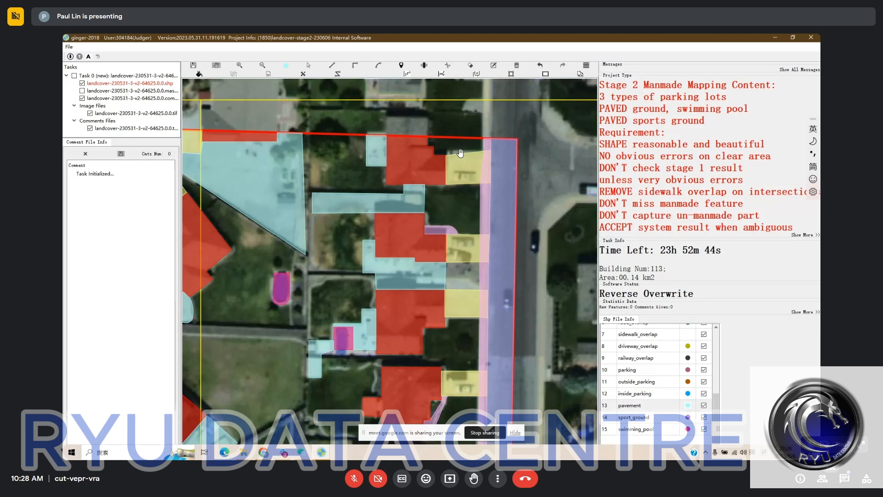
left_click_drag(451, 203, 450, 133)
key("space")
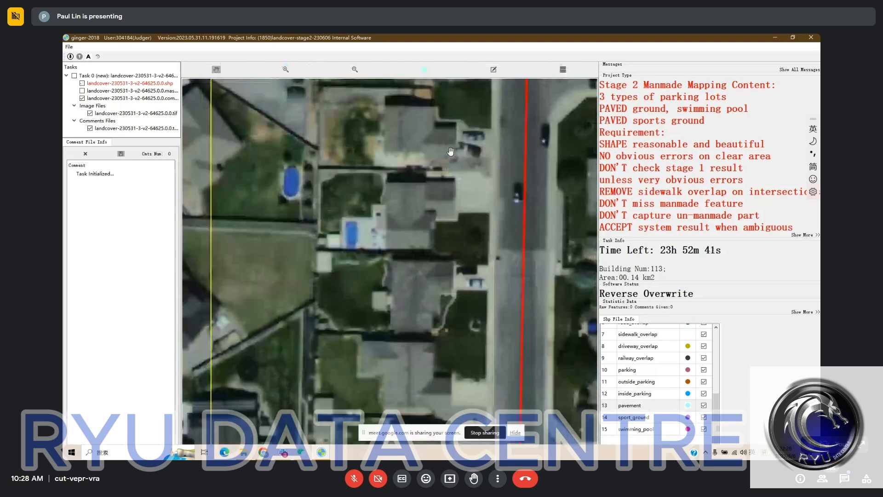
key("space")
left_click_drag(470, 175, 472, 168)
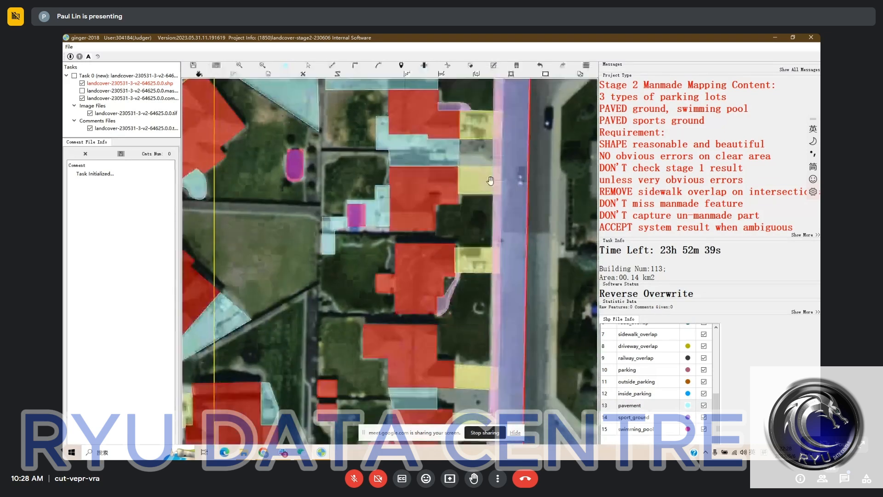
Draw a pavement between the two driveways, continuing the paved strip between the northern houses to the eastern road's sidewalk
key("Escape")
key("f")
left_click(459, 155)
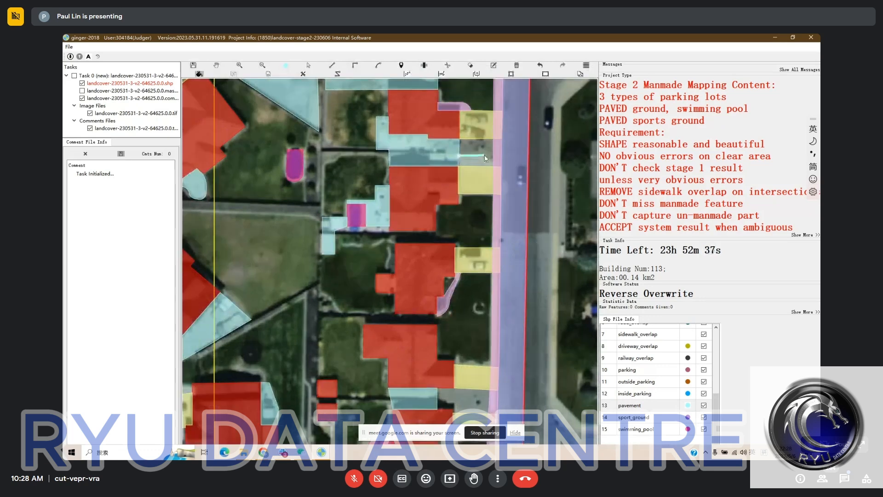
left_click(484, 155)
left_click(469, 166)
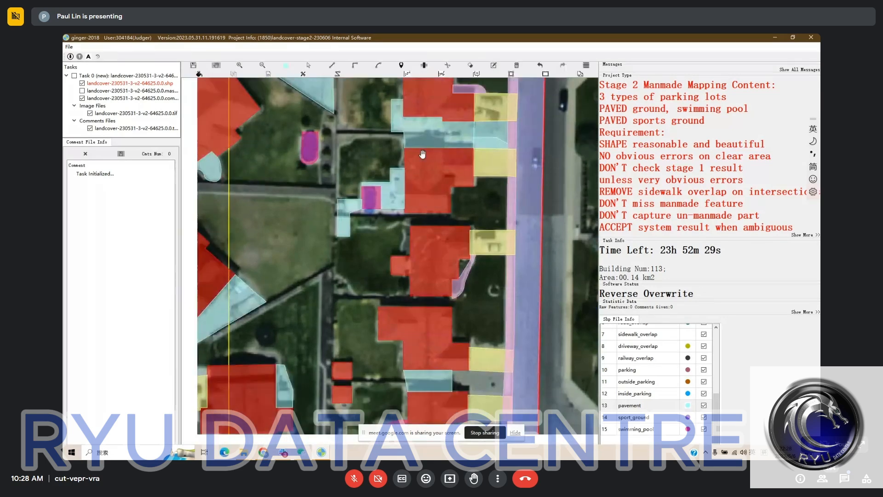
left_click_drag(393, 192, 394, 185)
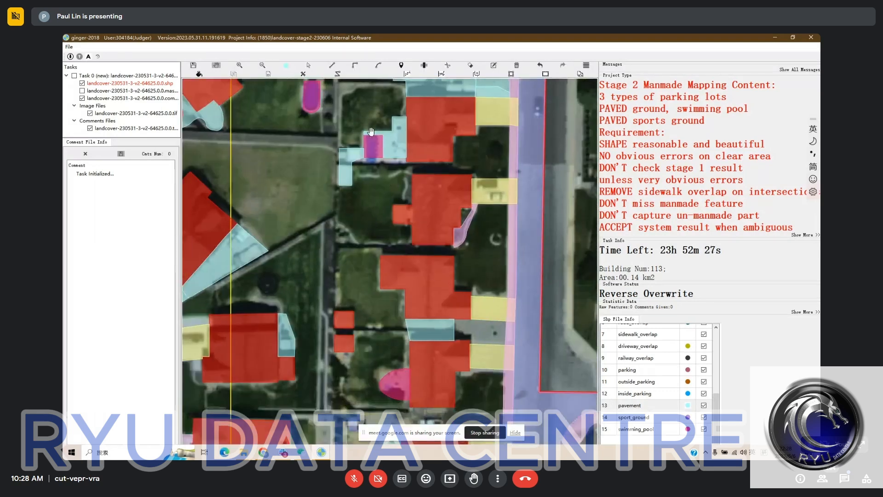
Add a narrow pavement strip south of the square backyard pool, from the small western pavement patch to the house
key("space")
key("space")
key("Escape")
key("f")
left_click(352, 164)
left_click(406, 167)
left_click(407, 162)
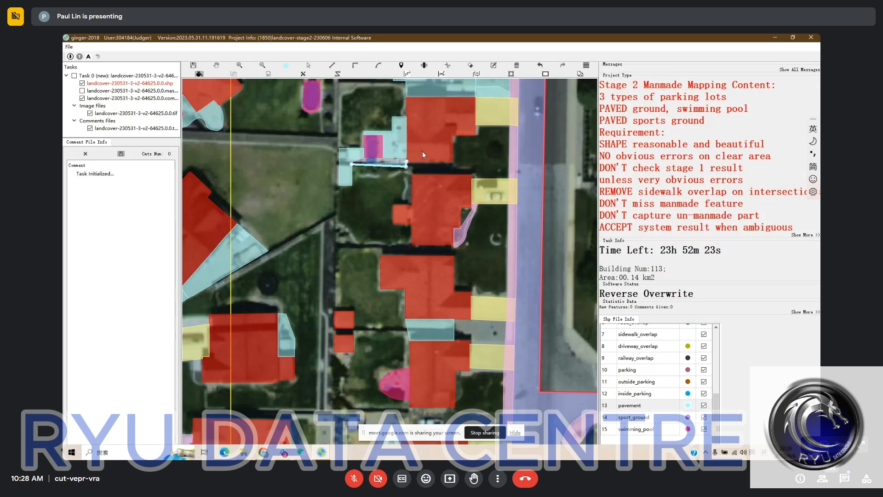
left_click(423, 152)
right_click(475, 163)
Draw a pavement between the two driveways north of the half-round pool's house, reaching from the existing paved strip to the sidewalk
key("space")
left_click_drag(487, 178, 477, 121)
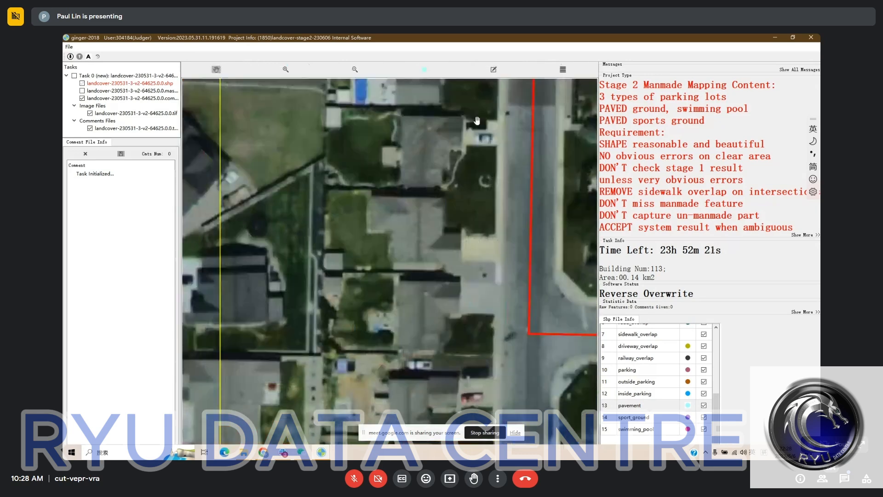
key("space")
left_click_drag(471, 201, 473, 133)
key("space")
Compare the half-round swimming pool behind the house with the bare imagery and change it to the pavement category
key("space")
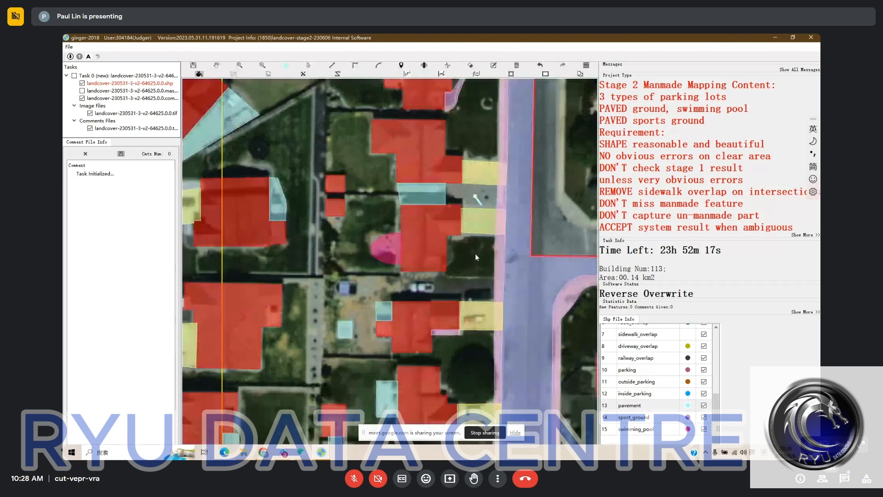
left_click_drag(480, 235, 487, 170)
key("space")
key("space")
left_click(403, 164)
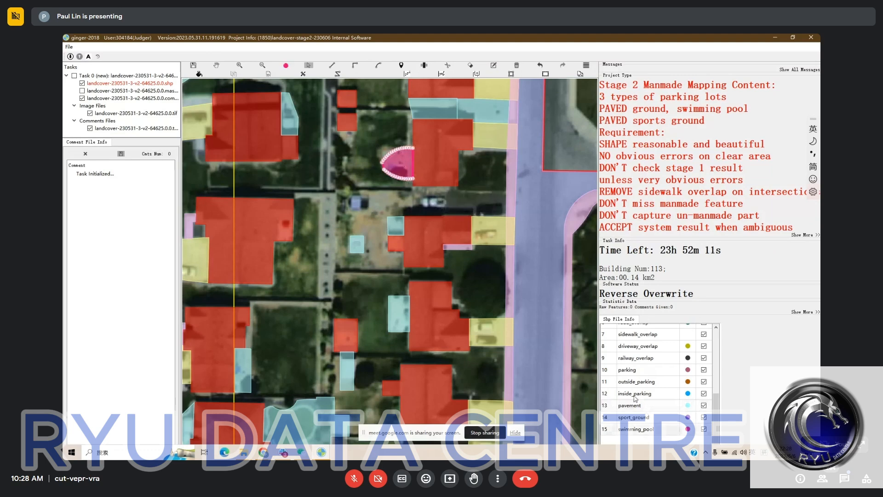
key("space")
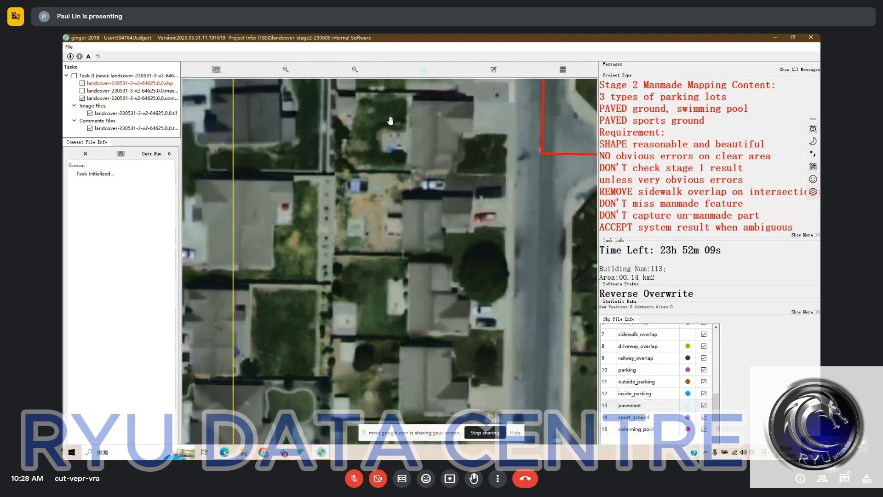
key("space")
Reshape the half-round pavement behind the house into a square patch against the back wall
left_click(397, 140)
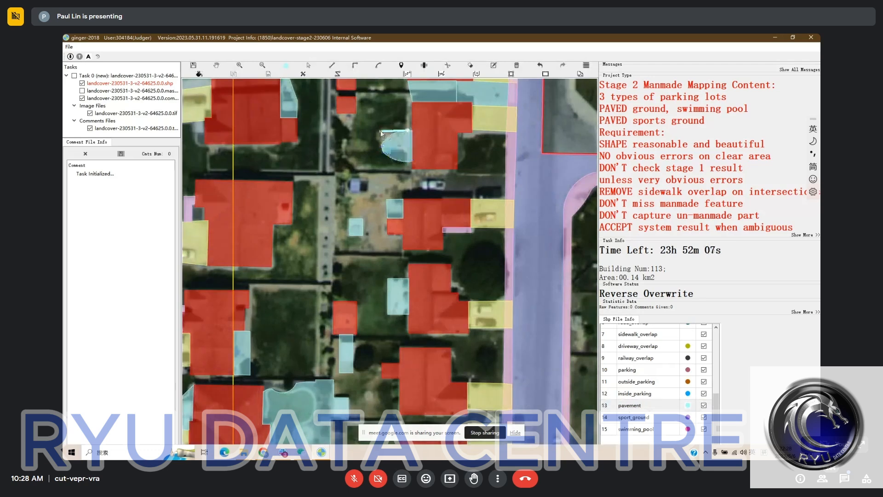
left_click_drag(381, 133, 382, 162)
left_click(380, 161)
double_click(412, 161)
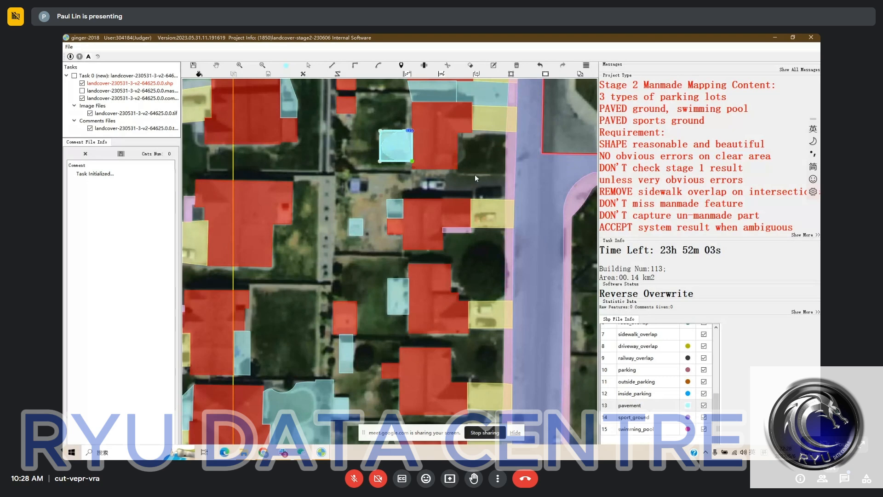
Examine the pavements, yards and driveways of the houses farther south along the eastern road against the bare imagery
left_click_drag(485, 162, 487, 183)
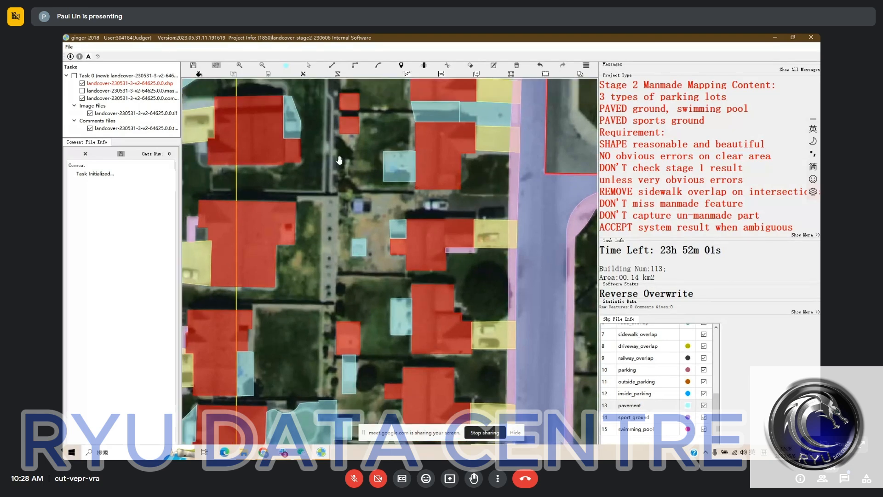
key("space")
left_click_drag(460, 159, 465, 129)
key("h")
key("h")
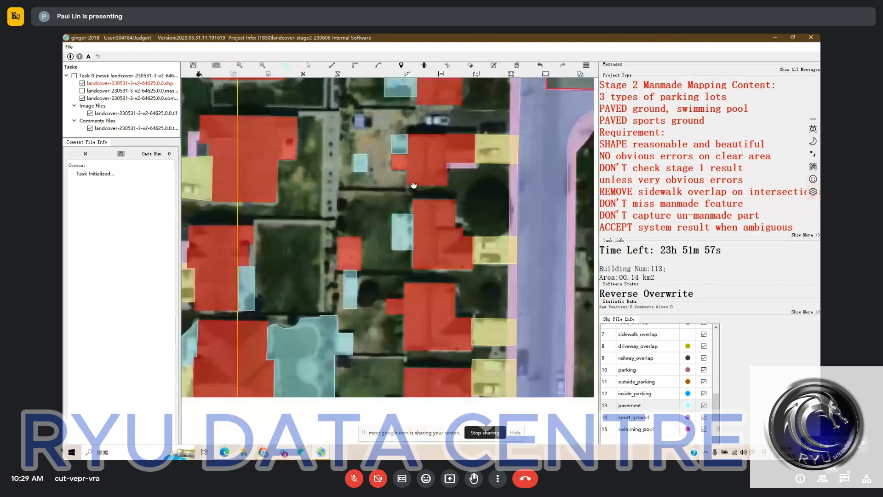
left_click_drag(414, 186, 412, 173)
Draw a pavement over the paved parking strip with the car between the two houses, reaching the eastern road's sidewalk
key("h")
key("h")
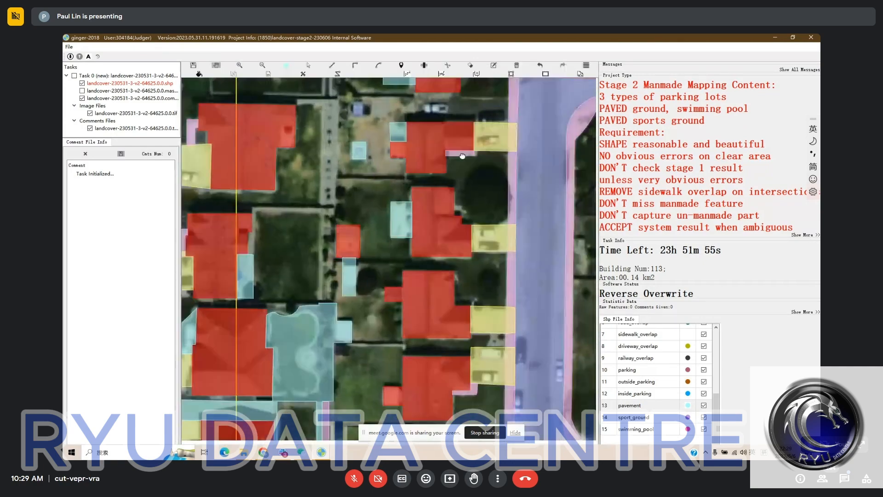
left_click_drag(462, 120, 420, 183)
key("h")
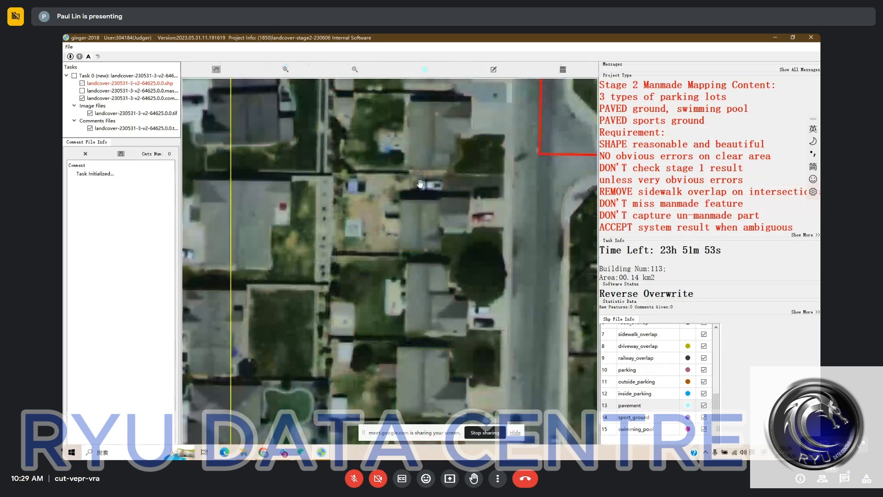
key("h")
left_click(417, 205)
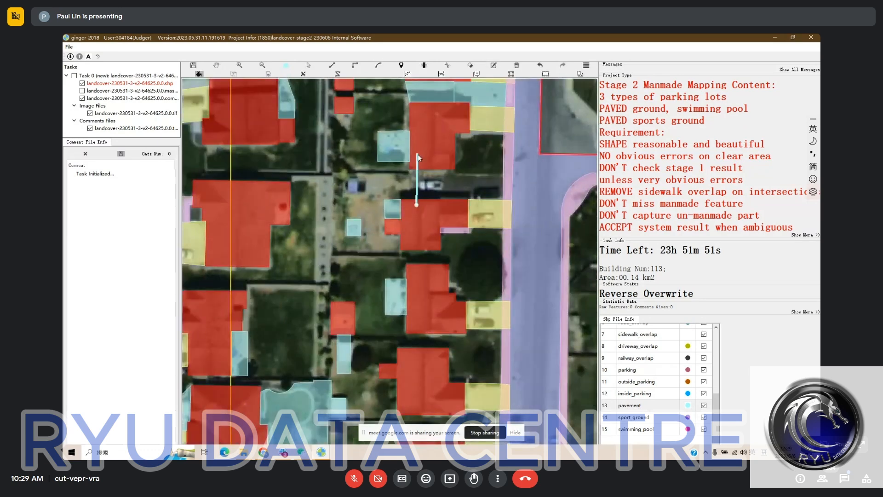
left_click(415, 158)
left_click(448, 158)
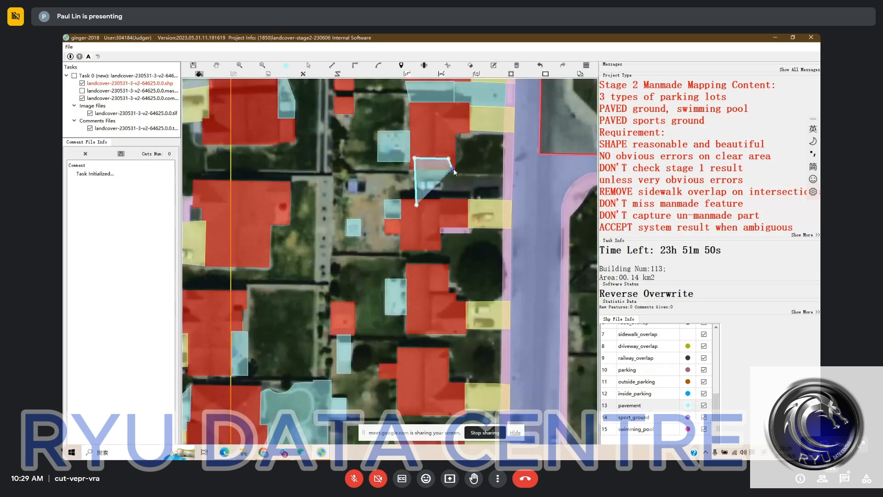
left_click(454, 168)
left_click(459, 175)
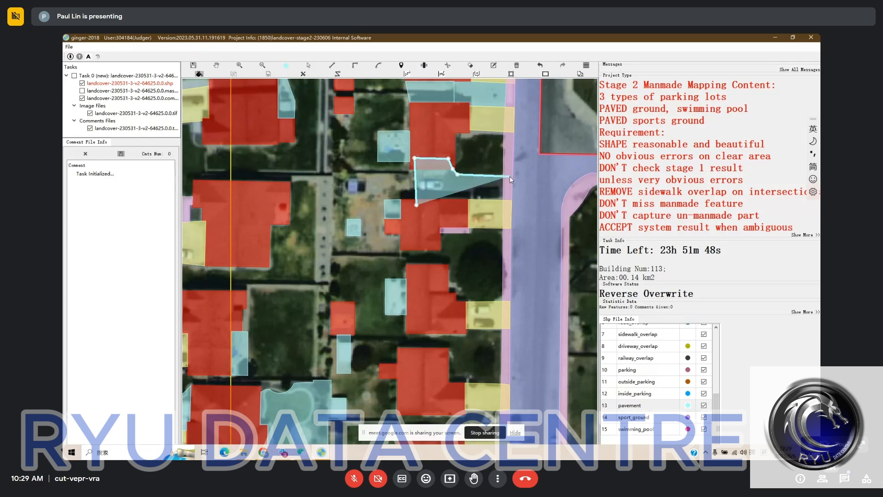
double_click(510, 176)
Examine the remaining southern houses, the large backyard pavement and the lots along the western road for missed or wrong features
left_click_drag(485, 271, 472, 150)
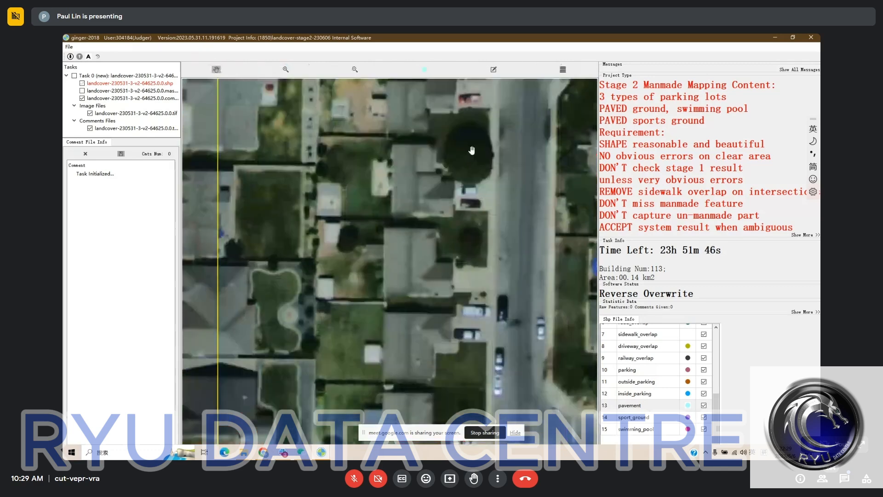
left_click_drag(443, 266, 450, 212)
left_click_drag(450, 247, 457, 201)
left_click_drag(361, 239, 366, 231)
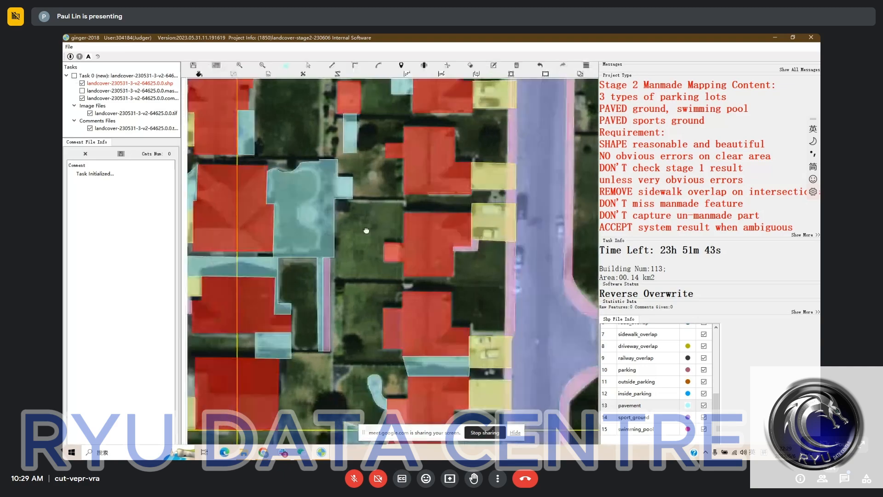
left_click_drag(304, 219, 432, 191)
scroll(428, 218, "down", 2)
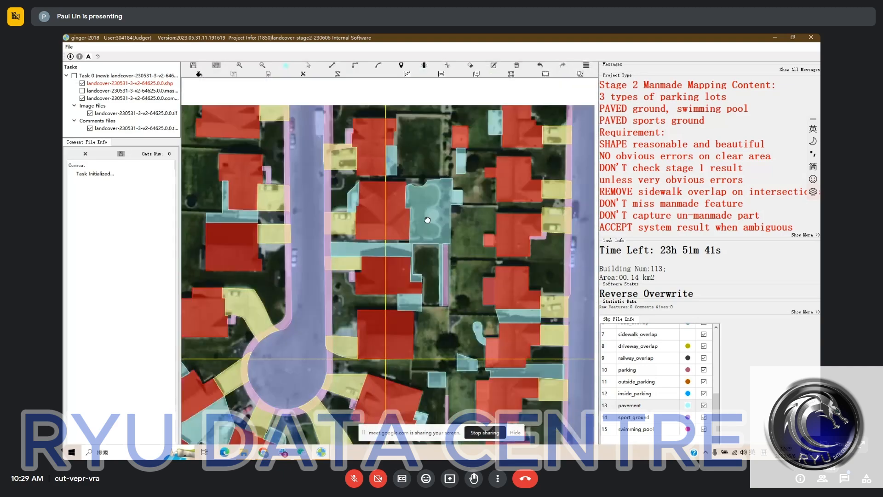
left_click_drag(409, 161, 393, 216)
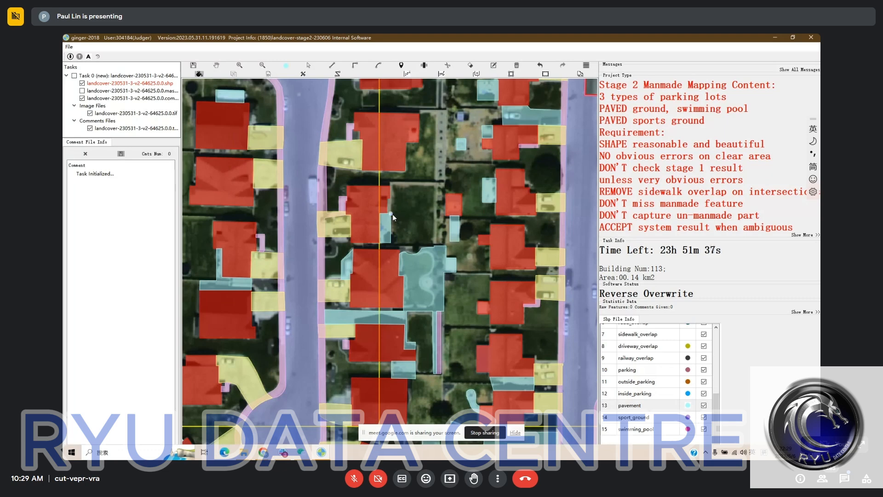
left_click(392, 215)
mouse_move(418, 140)
left_mouse_down()
mouse_move(418, 183)
mouse_move(447, 211)
left_mouse_up()
key("space")
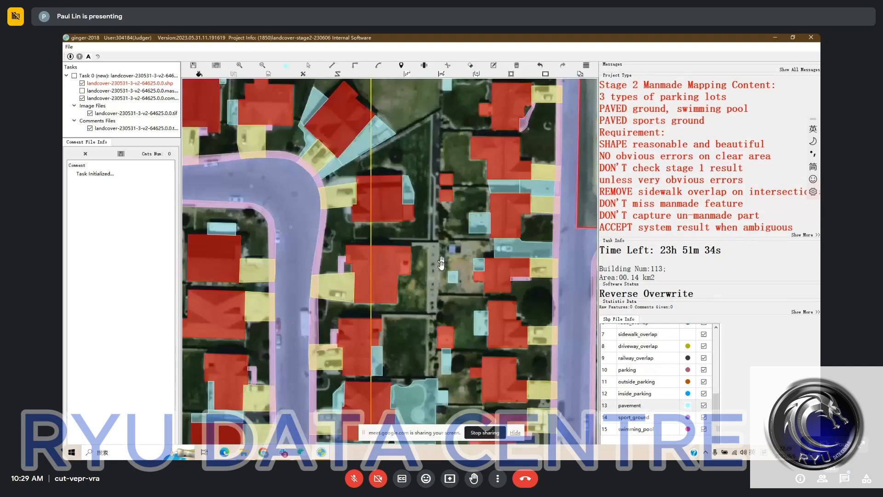
scroll(381, 123, "down", 1)
scroll(353, 125, "up", 1)
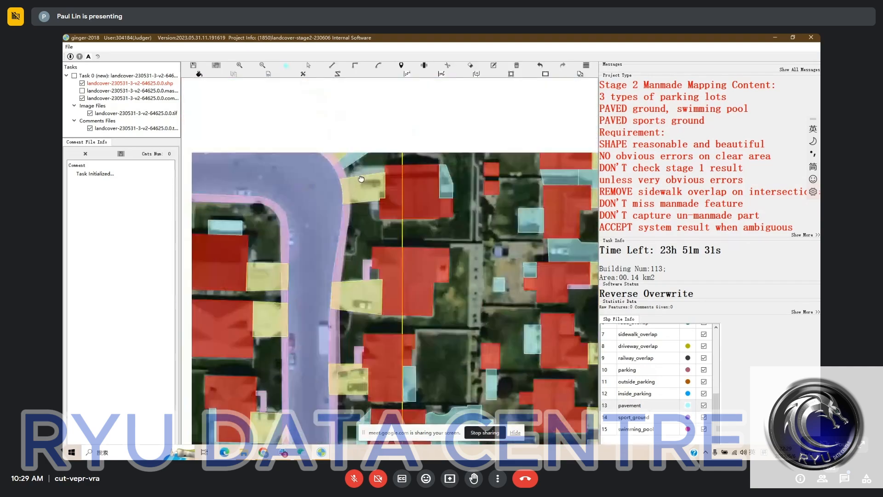
Fill the gap along the northern edge of the driveway by the road bend and merge the piece into the driveway
left_click(361, 170)
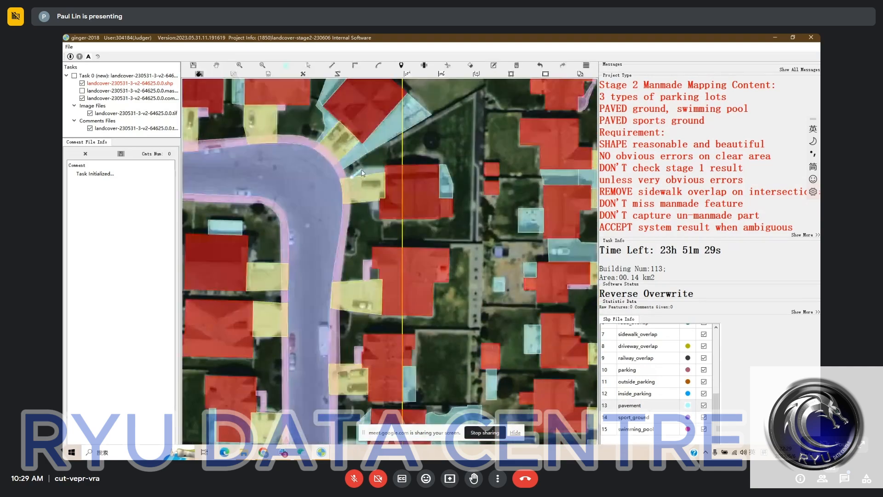
left_click(385, 167)
double_click(368, 188)
left_click_drag(373, 171, 373, 169)
key("m")
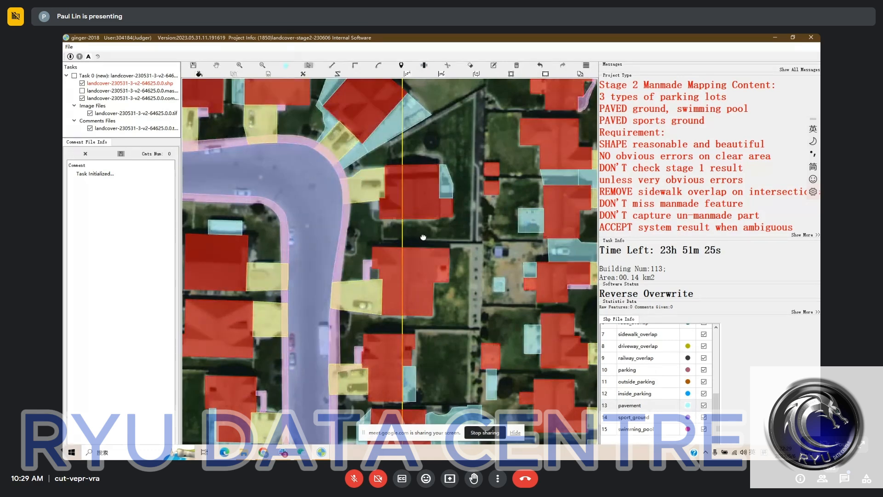
Add a narrow building strip on the same house's western side, south of the driveway, and merge it into the house
left_click_drag(422, 236, 405, 219)
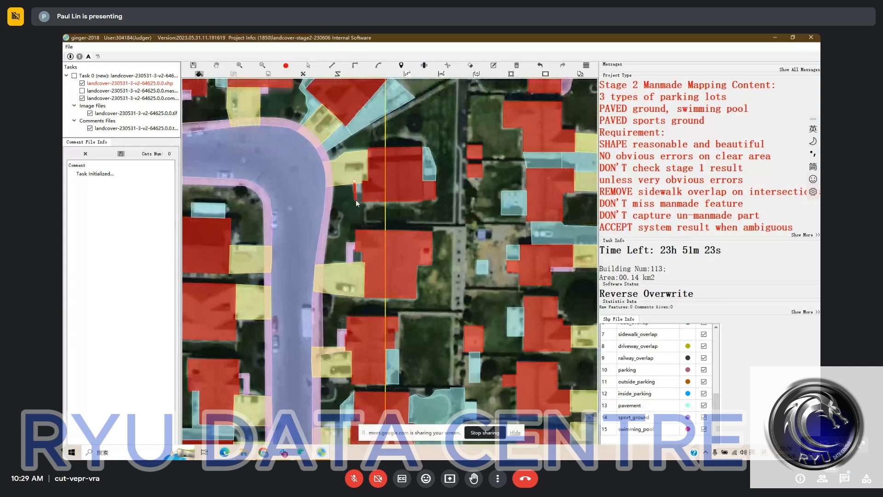
key("m")
left_click_drag(355, 200, 345, 168)
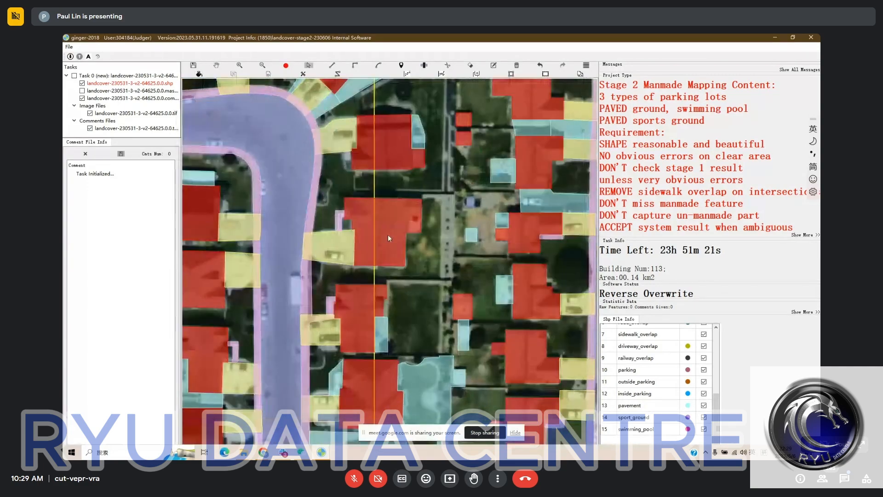
Fill the gap along the northern edge of the large backyard pavement and merge the piece into the pavement
left_click_drag(407, 373, 377, 143)
key("space")
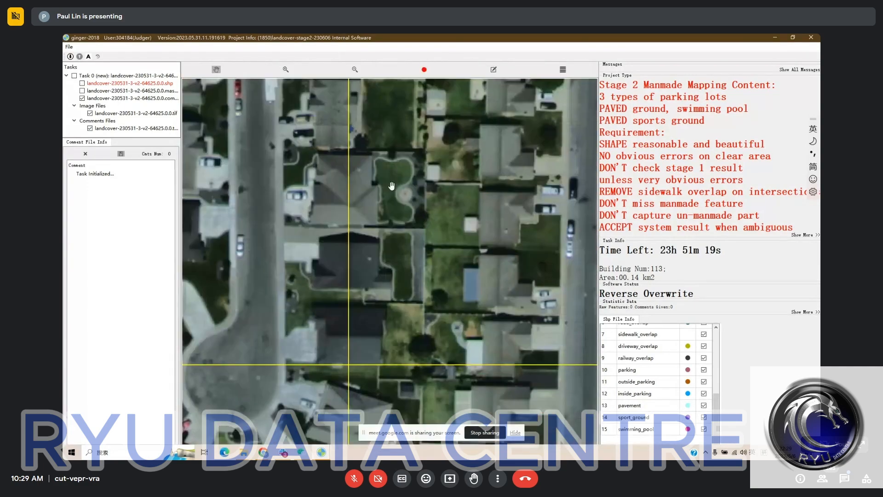
key("space")
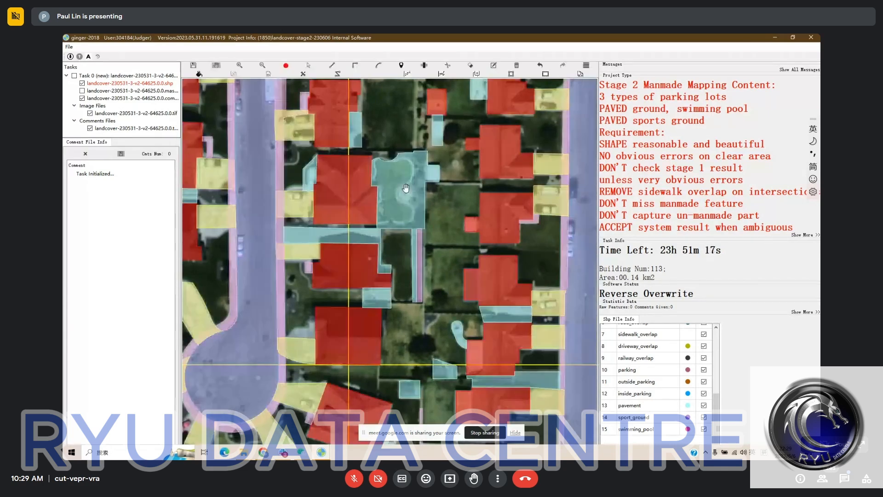
key("r")
left_click(414, 151)
left_click(372, 151)
left_click(372, 155)
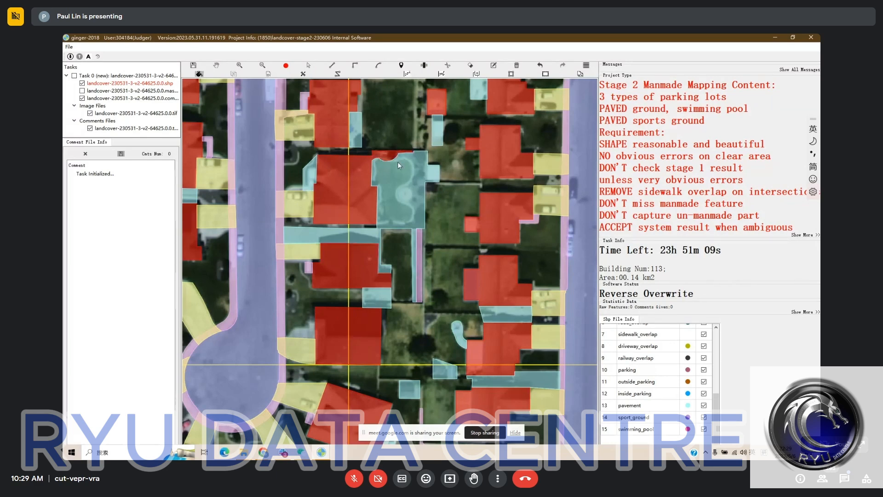
mouse_move(405, 177)
left_mouse_down()
mouse_move(382, 148)
mouse_move(406, 177)
mouse_move(391, 176)
left_mouse_up()
key("m")
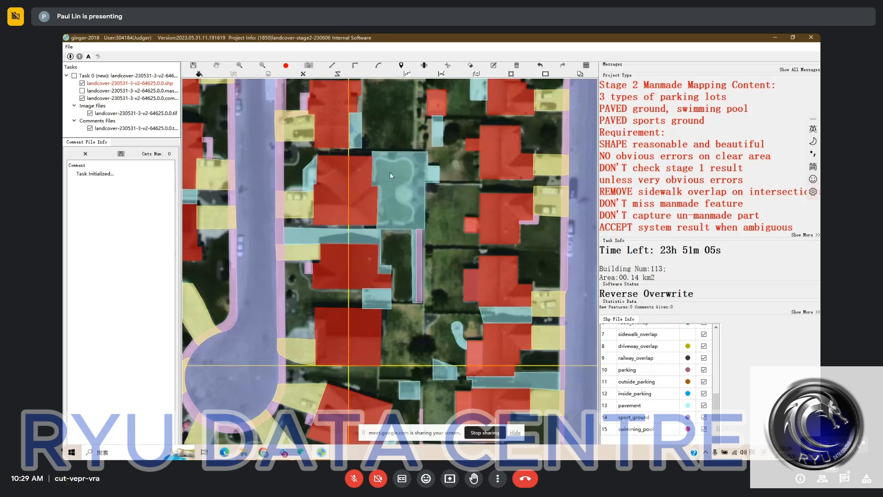
Cut the large backyard pavement with arcs along the curved edge of the lawn, starting and ending at the house wall
key("c")
key("a")
left_click(372, 167)
left_click(382, 159)
left_click(403, 161)
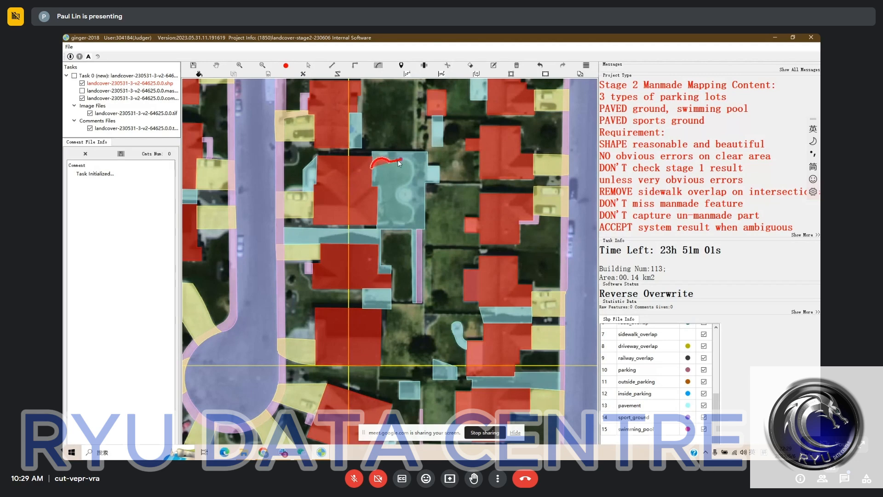
left_click(398, 159)
left_click(411, 179)
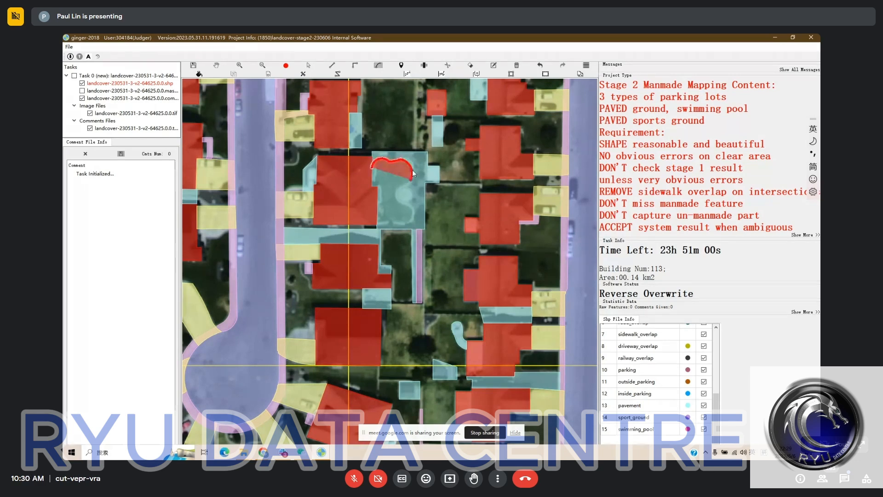
left_click(413, 169)
left_click(399, 199)
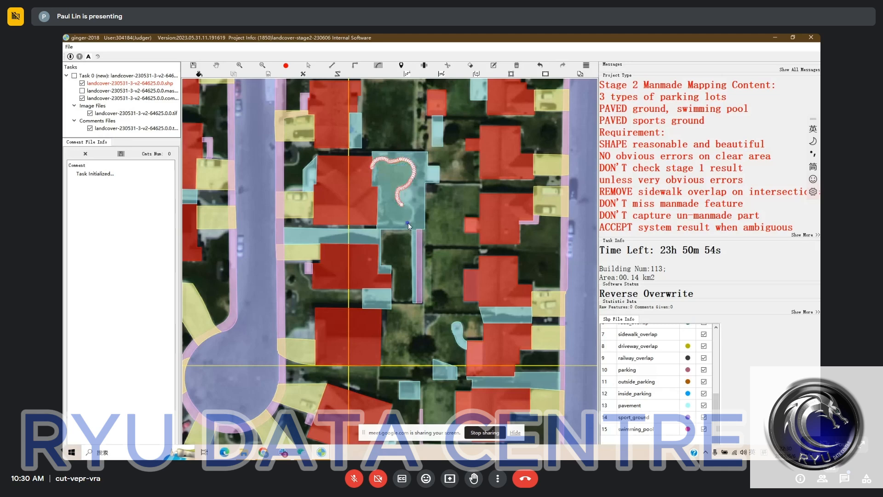
left_click(409, 221)
left_click(393, 223)
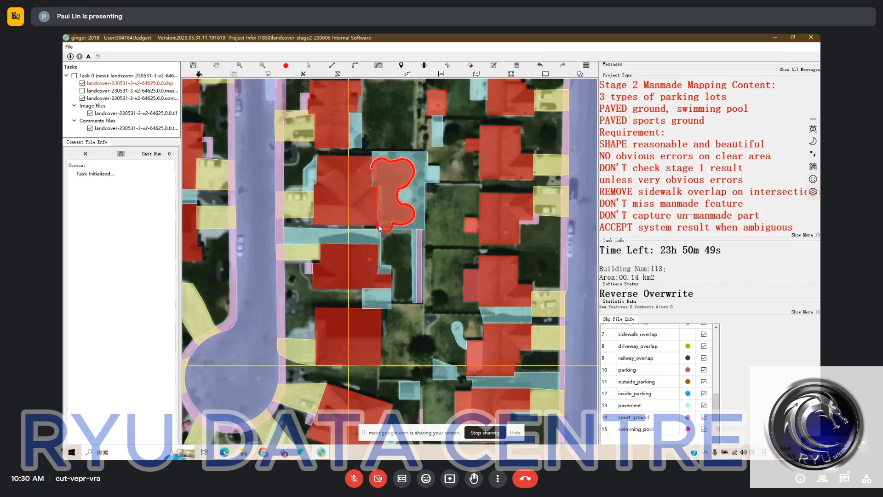
left_click(382, 225)
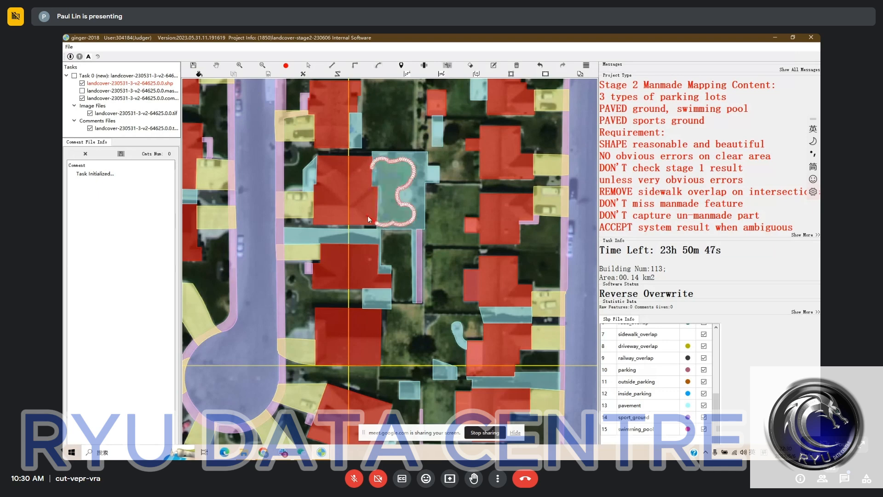
Delete the lawn piece cut out of the large backyard pavement
key("Delete")
left_click_drag(434, 245, 445, 215)
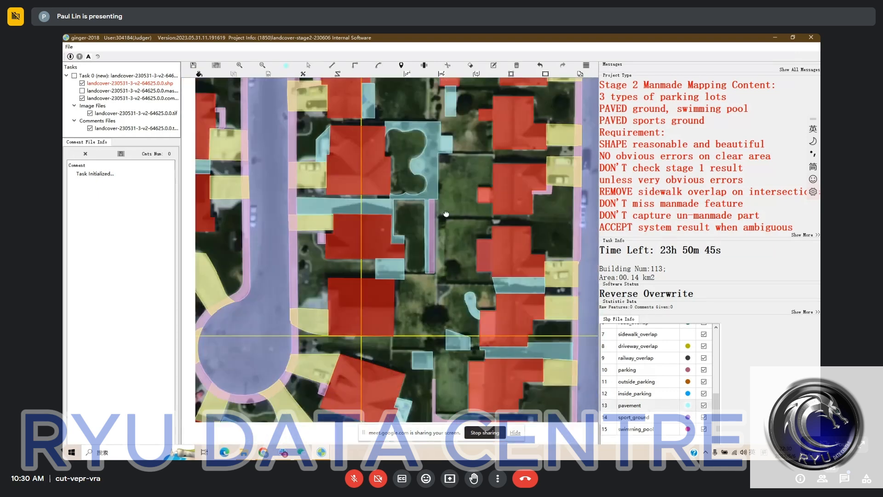
key("space")
key("space")
left_click_drag(454, 163, 435, 135)
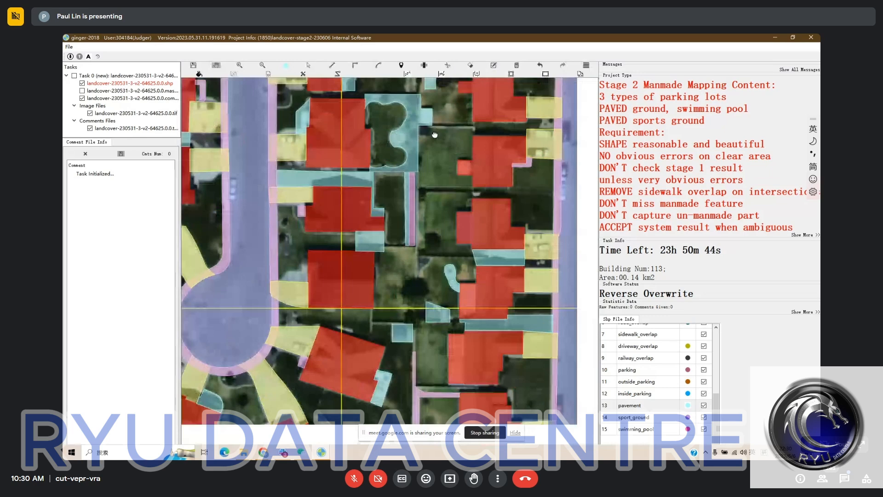
Merge the sidewalk strip along the backyard's eastern edge into the adjoining pavement and fill the gap between that pavement and the driveway to its north
key("space")
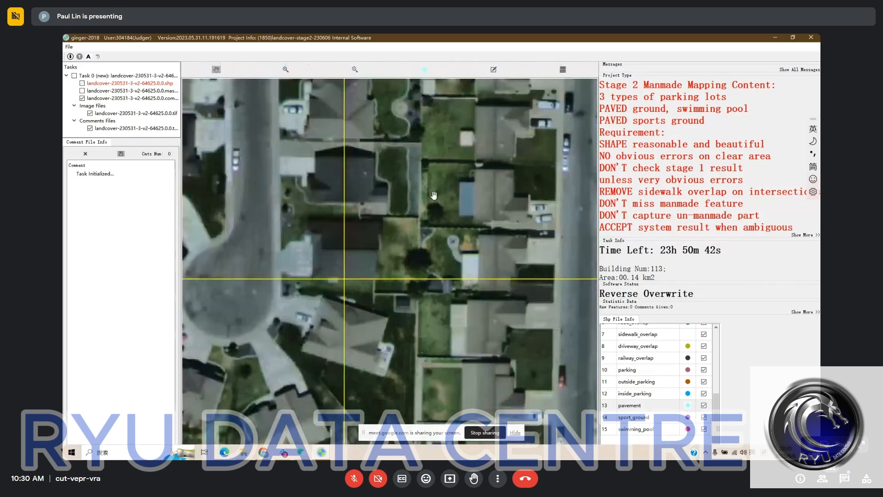
key("space")
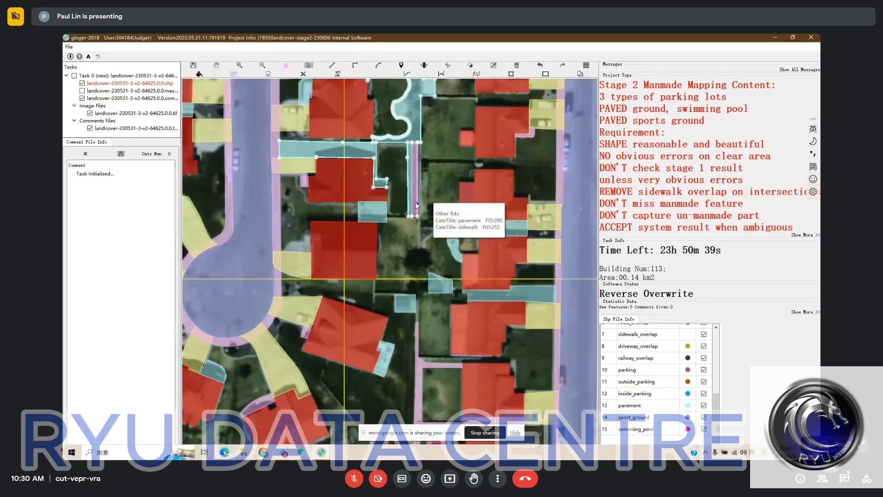
key("space")
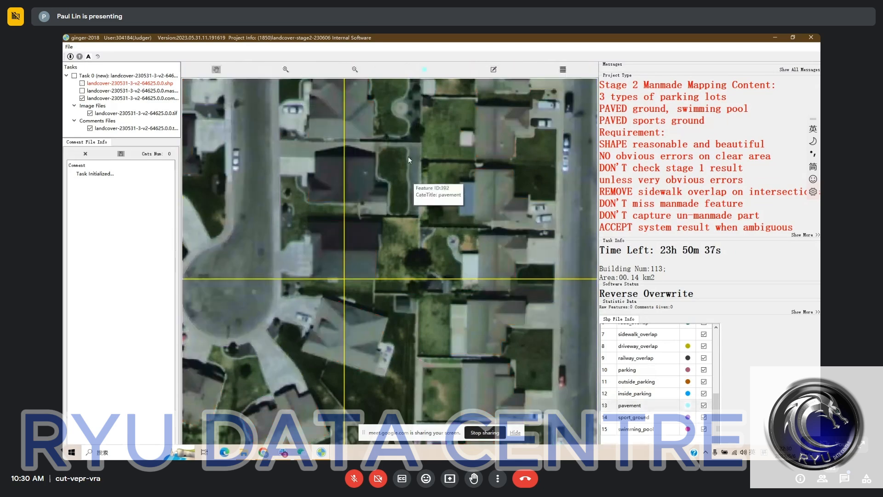
key("space")
key("space")
key("space")
key("space")
key("space")
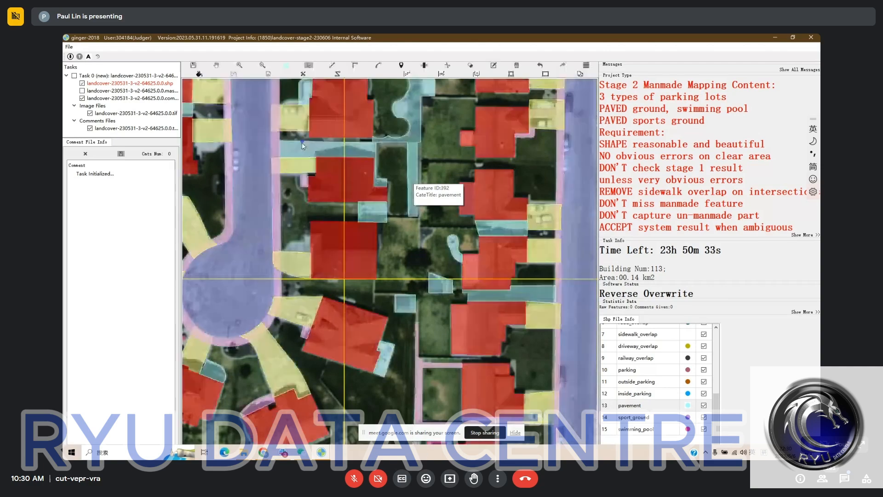
left_click(297, 136)
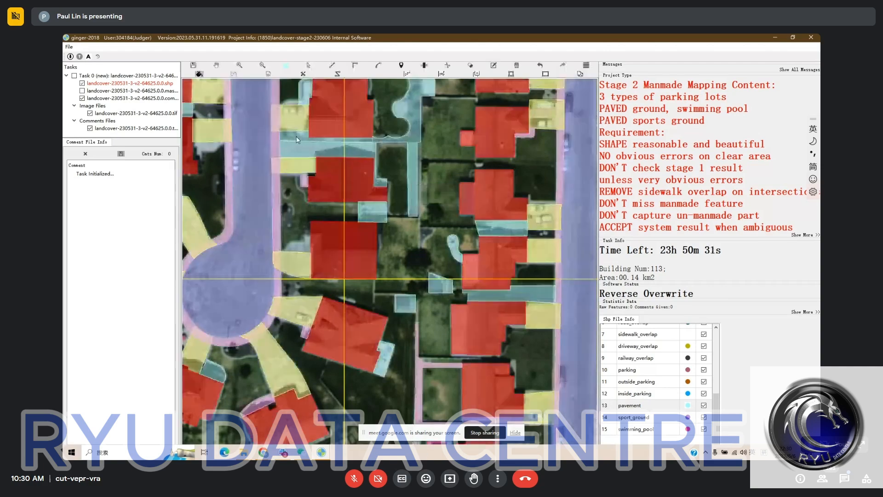
Extend the driveway of the house northeast of the cul-de-sac northward over the paved area and merge the piece into it
left_click_drag(338, 183, 323, 154)
left_click_drag(420, 183, 406, 174)
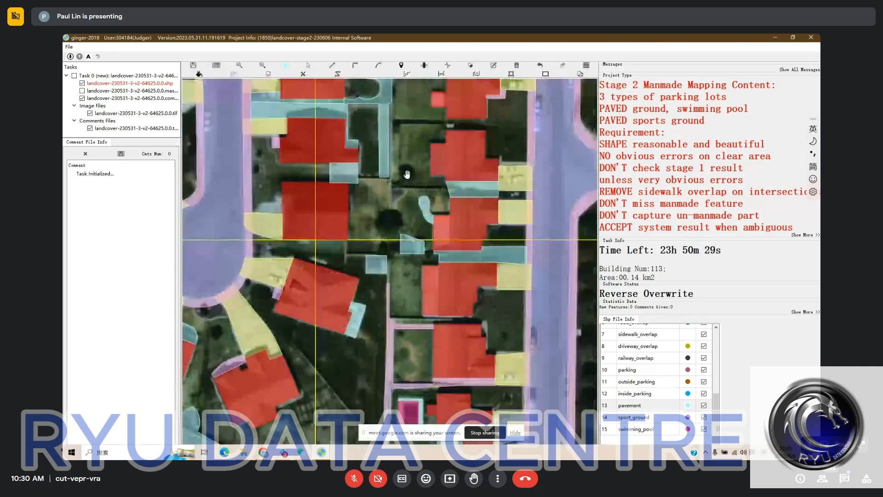
left_click_drag(472, 197, 461, 165)
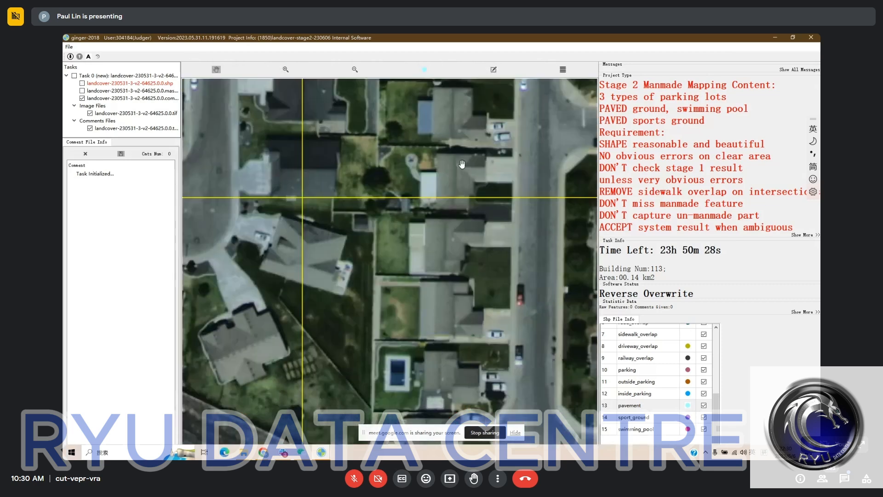
left_click_drag(361, 213, 374, 194)
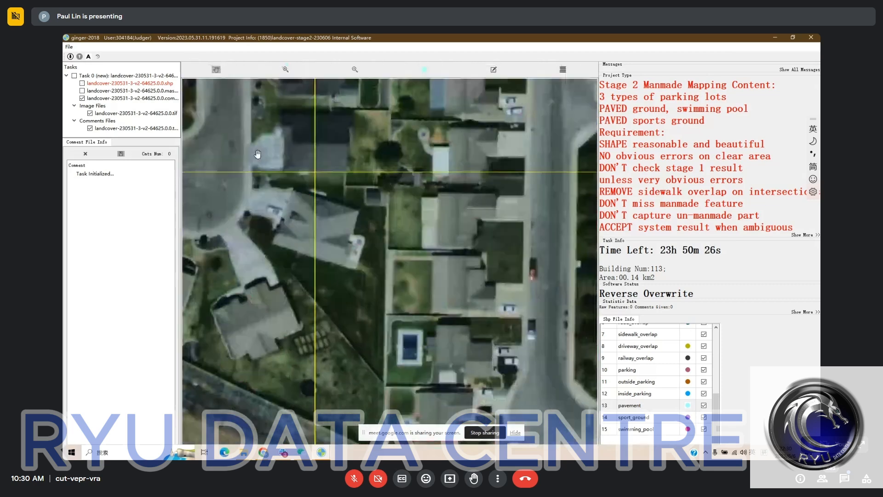
key("Escape")
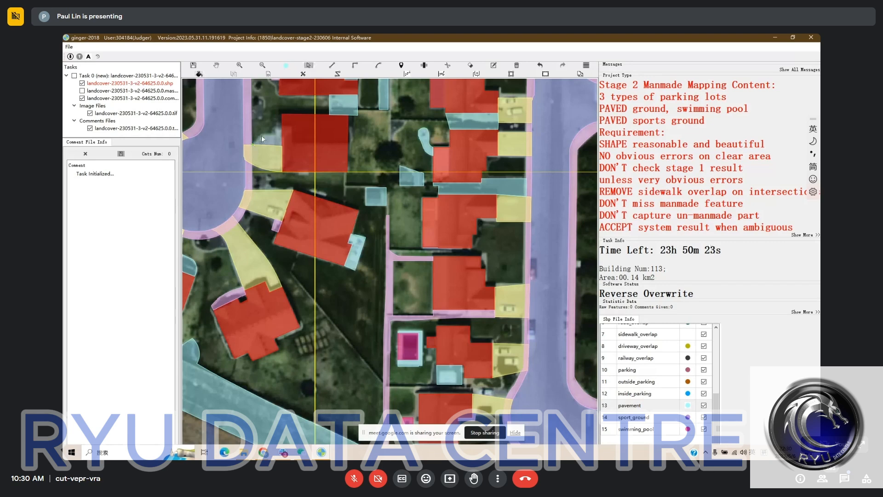
key("g")
left_click(251, 144)
left_click(265, 133)
left_click(276, 133)
left_click(276, 126)
left_click(296, 126)
left_click(264, 159)
right_click(263, 160)
left_click(270, 133)
Compare the features between the cul-de-sac, the highway and the southern road bend with the satellite imagery for missed or wrong shapes
key("space")
left_click_drag(392, 241, 377, 209)
key("h")
key("h")
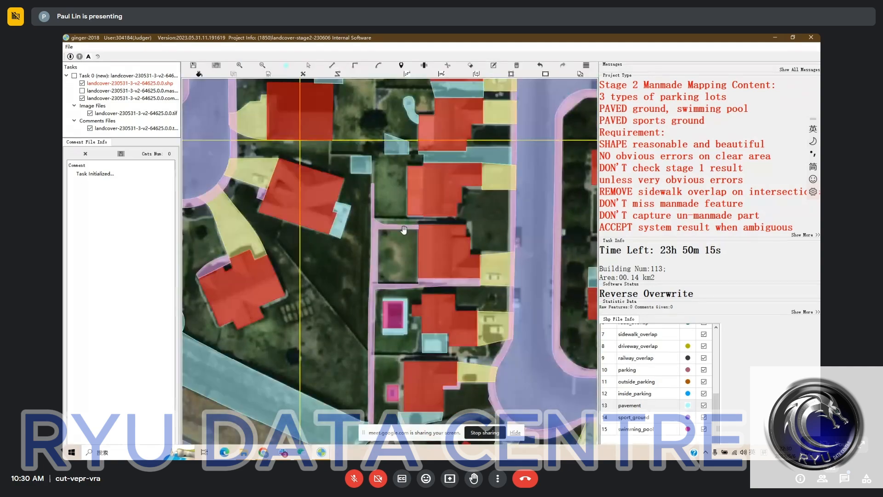
scroll(414, 230, "down", 2)
left_click_drag(433, 232, 435, 195)
key("h")
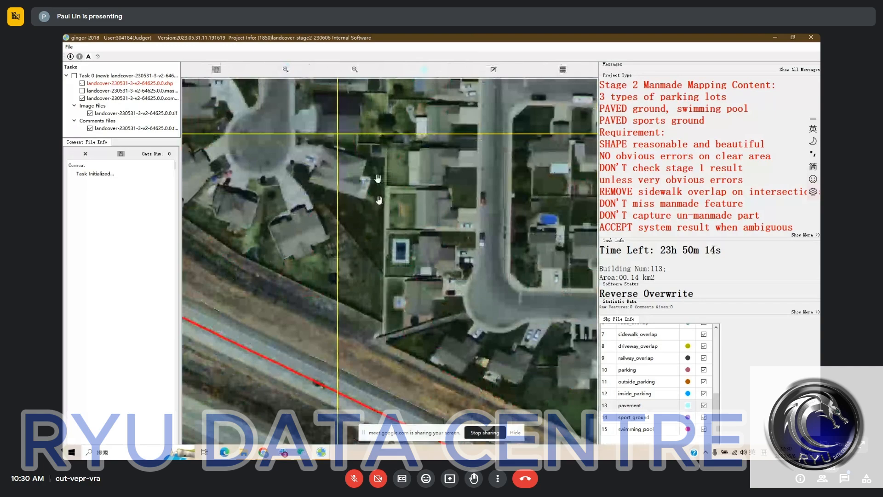
key("h")
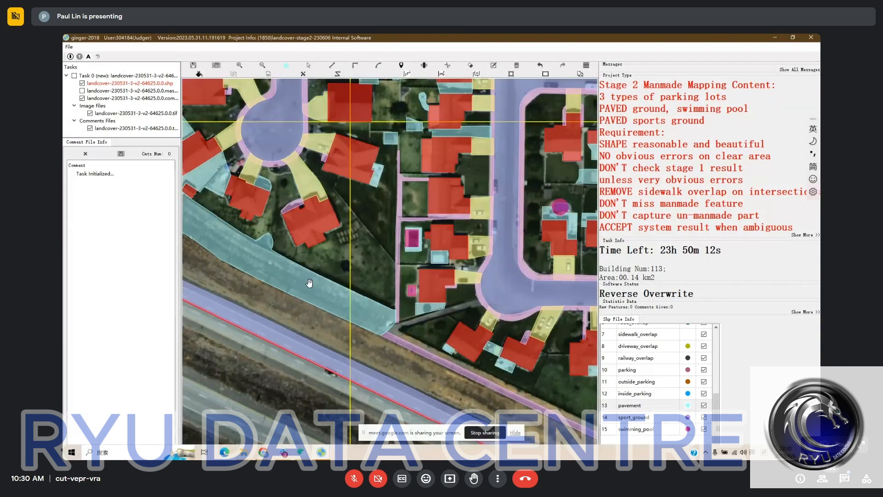
key("h")
key("h")
left_click_drag(371, 178, 433, 205)
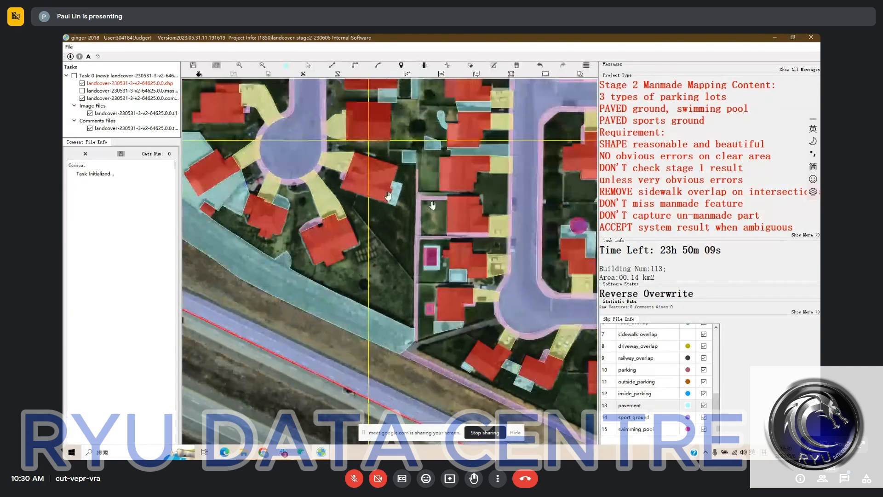
key("h")
key("h")
left_click_drag(483, 323, 444, 259)
key("h")
key("h")
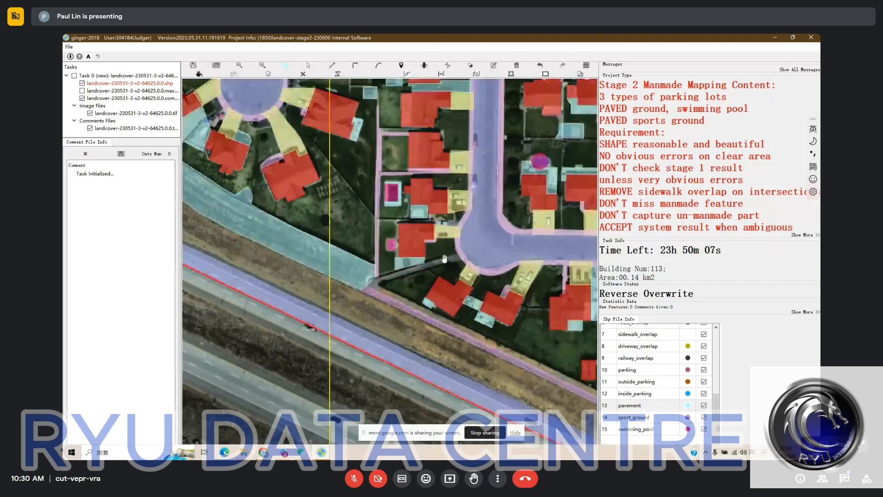
key("h")
key("h")
left_click_drag(495, 310, 449, 247)
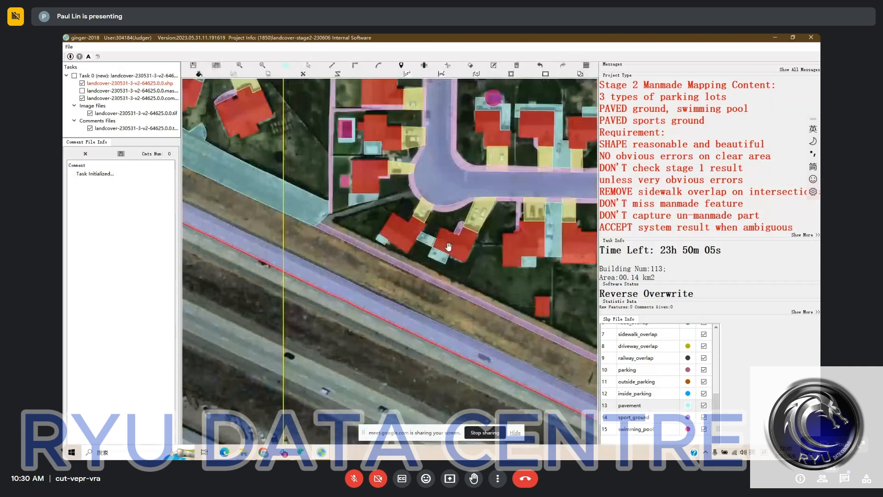
key("h")
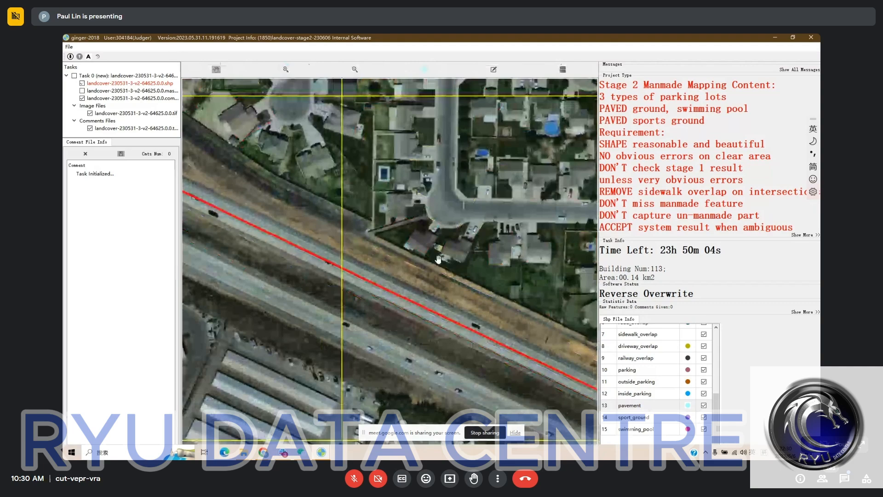
key("h")
left_click_drag(438, 260, 300, 212)
left_click_drag(224, 183, 302, 270)
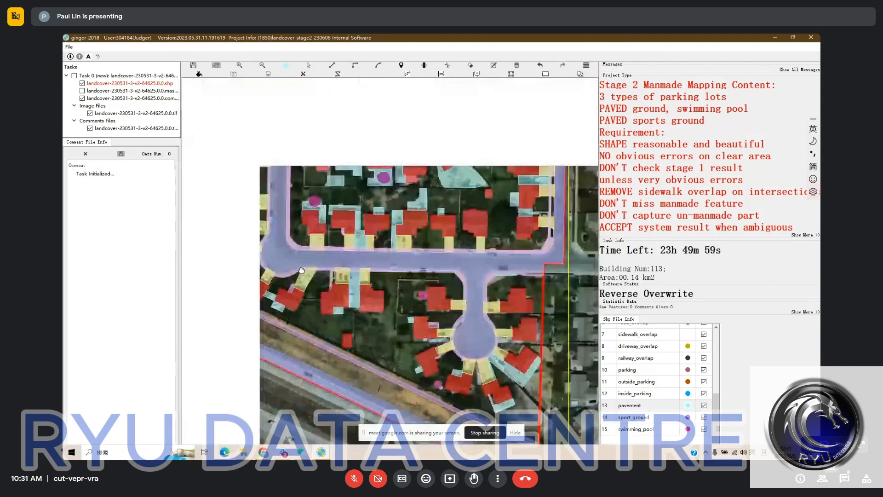
Draw a narrow pavement path from the small backyard pavement northward between the two houses south of the northern cul-de-sac street
scroll(302, 271, "up", 1)
key("h")
left_click_drag(336, 195, 342, 252)
key("h")
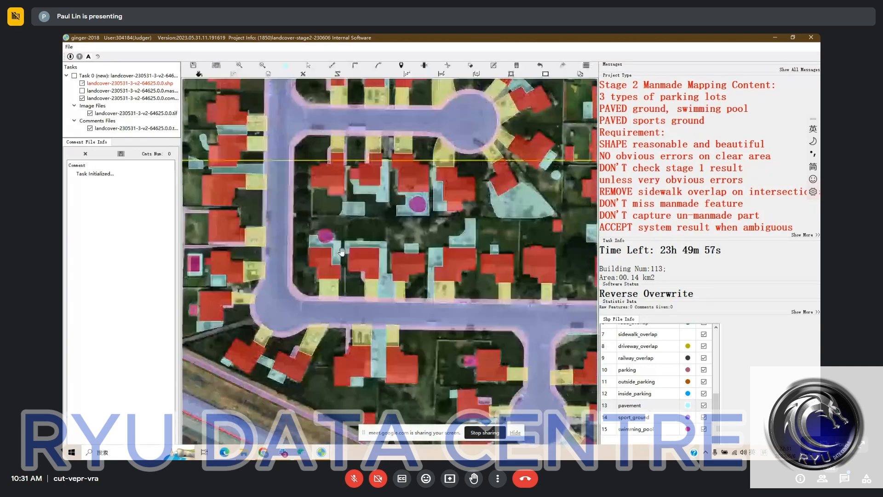
left_click_drag(382, 223, 389, 279)
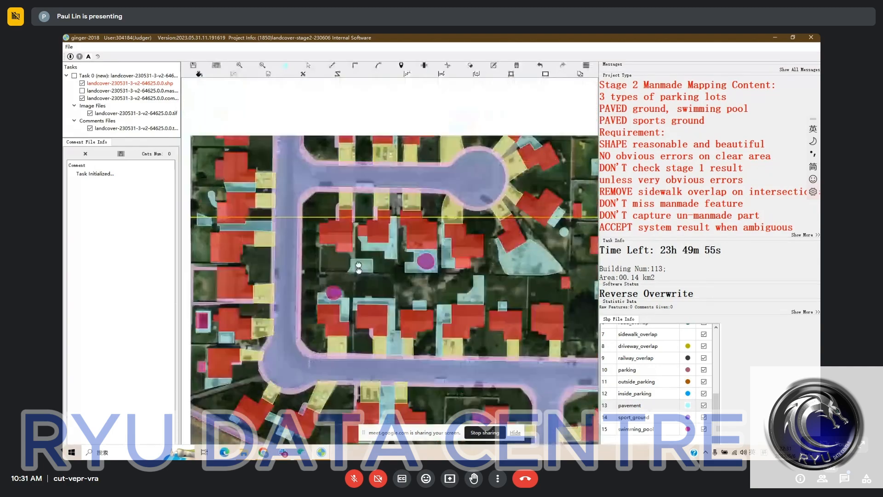
scroll(350, 260, "up", 1)
key("h")
key("h")
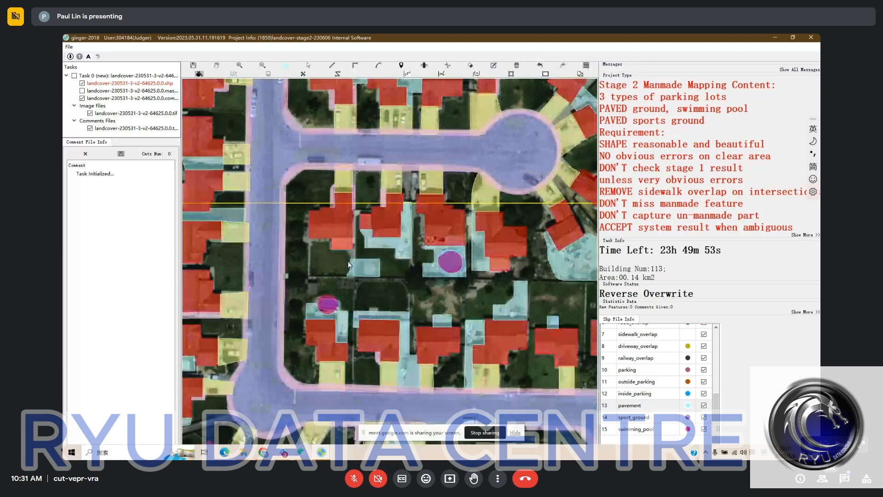
left_click(350, 258)
left_click(342, 215)
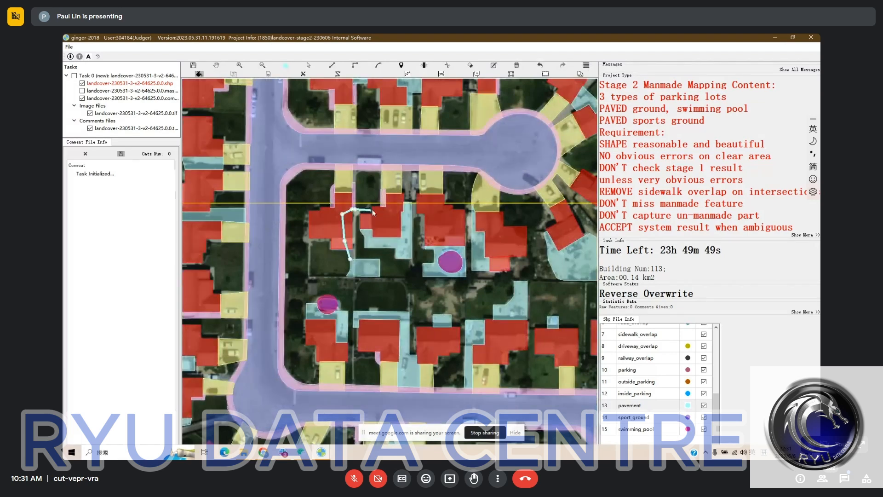
left_click(372, 209)
left_click(375, 216)
left_click(358, 215)
left_click(355, 272)
right_click(354, 259)
Extend the pavement north of the southeastern corner house eastward to the sidewalk
key("space")
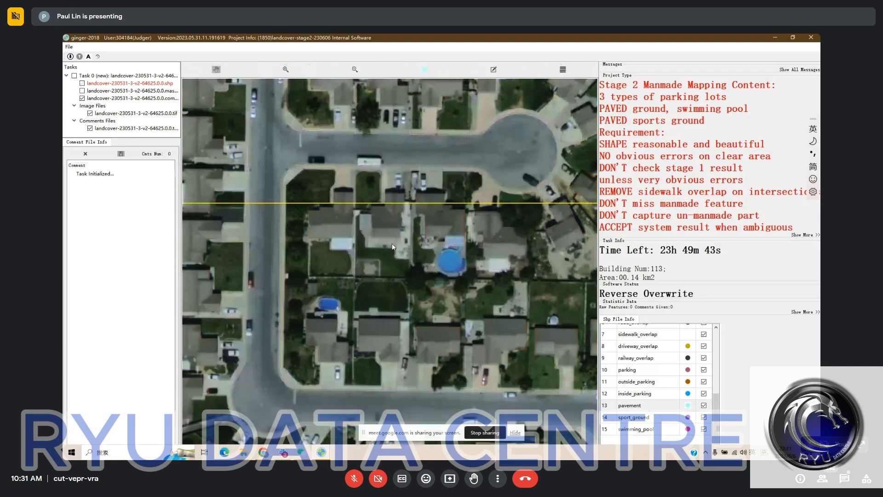
key("space")
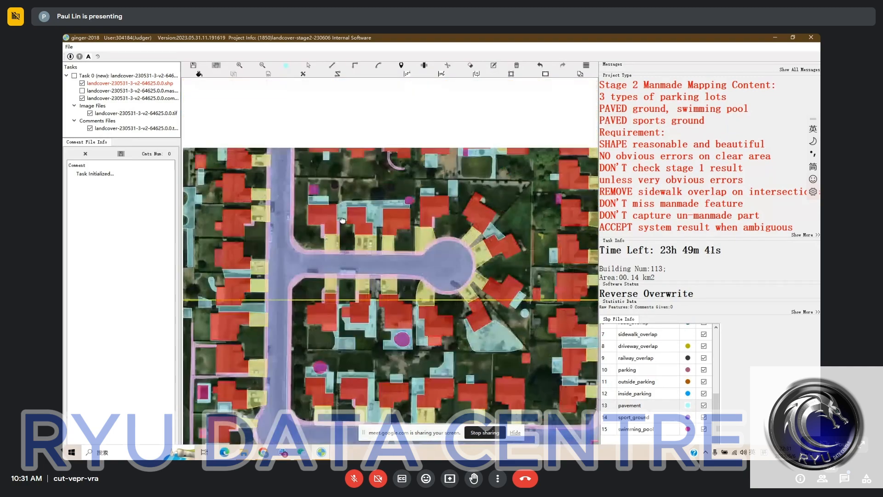
left_click_drag(343, 220, 294, 122)
key("space")
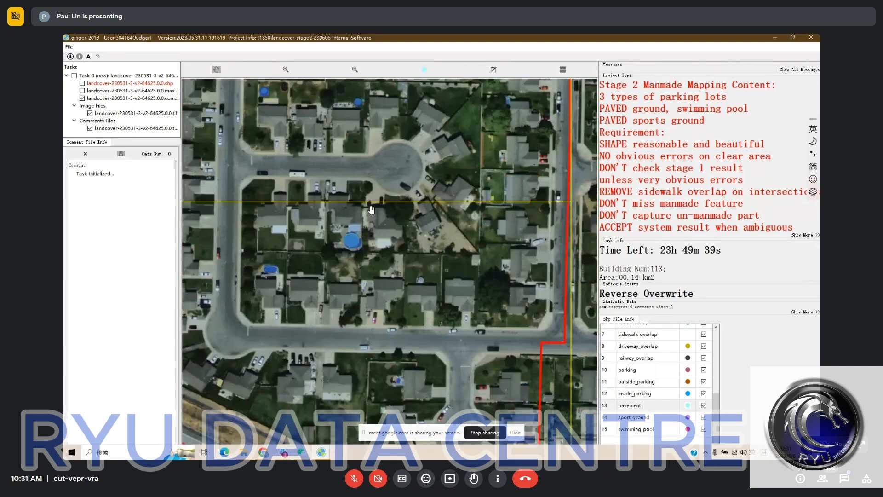
key("space")
key("space")
key("space")
key("space")
key("space")
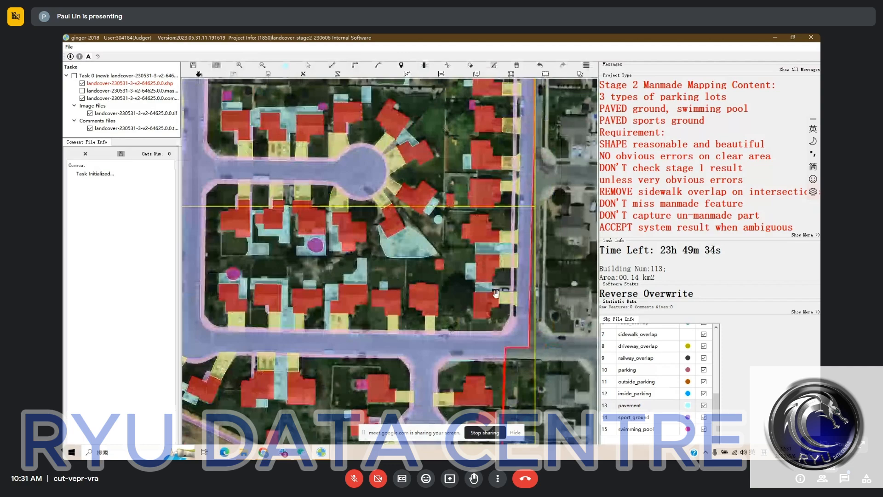
scroll(496, 293, "up", 2)
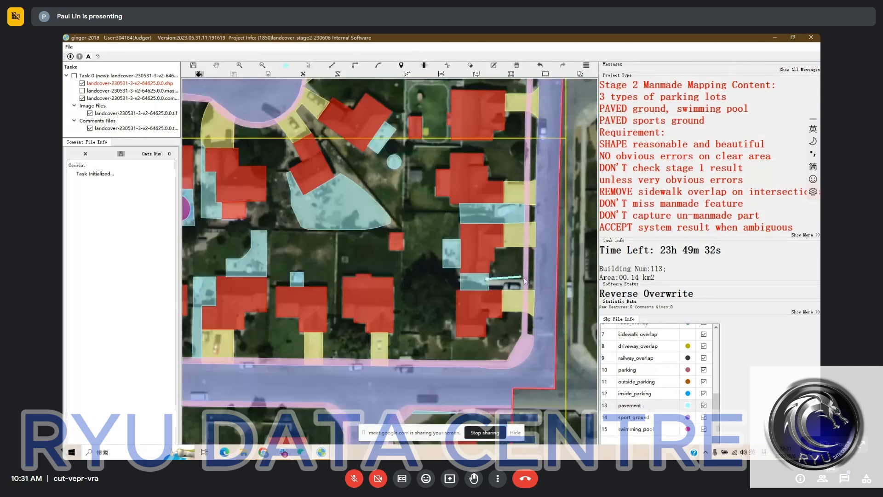
Delete the large pavement covering the bare fan-shaped yard southeast of the cul-de-sac
left_click_drag(388, 273, 442, 305)
scroll(439, 304, "down", 3)
scroll(412, 268, "up", 2)
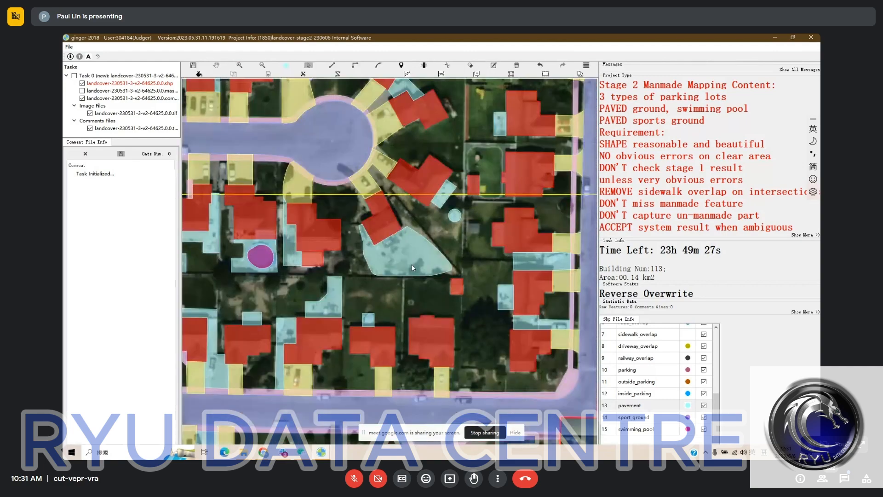
left_click(412, 268)
key("Delete")
Cut the rectangular pavement between the two houses near the eastern road and delete its northwestern piece
left_click_drag(390, 264, 405, 283)
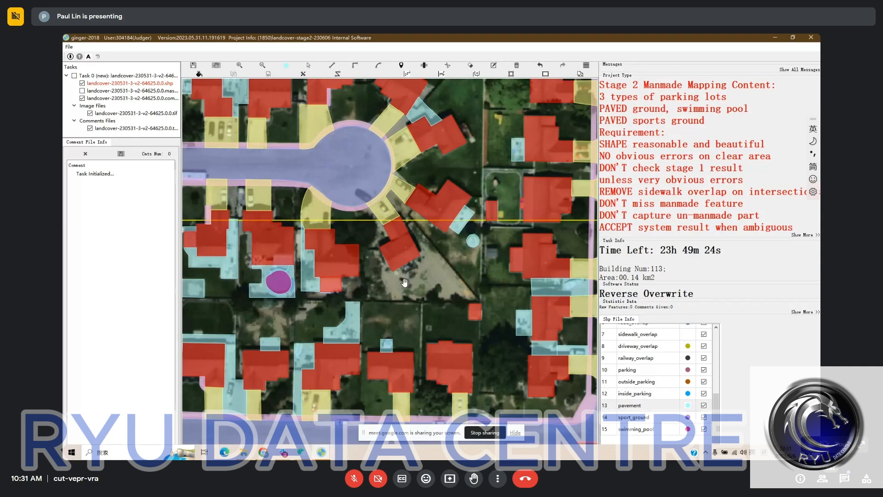
scroll(404, 283, "down", 2)
scroll(498, 286, "up", 2)
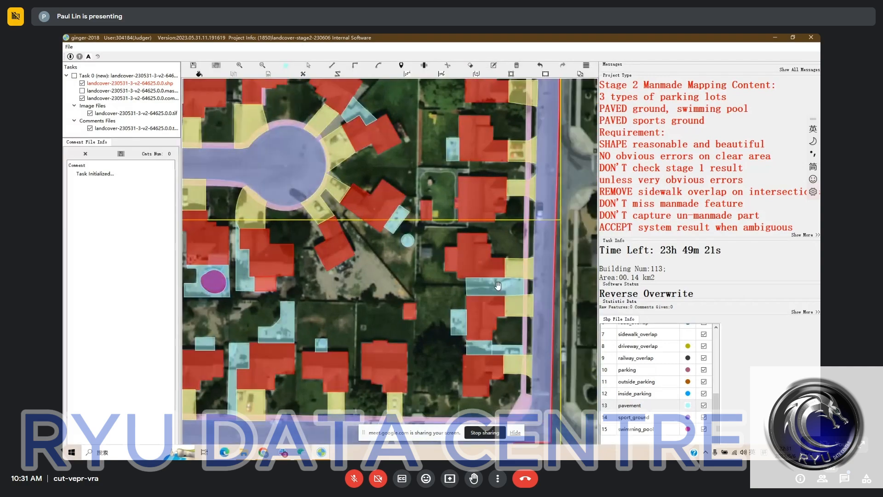
left_click(486, 287)
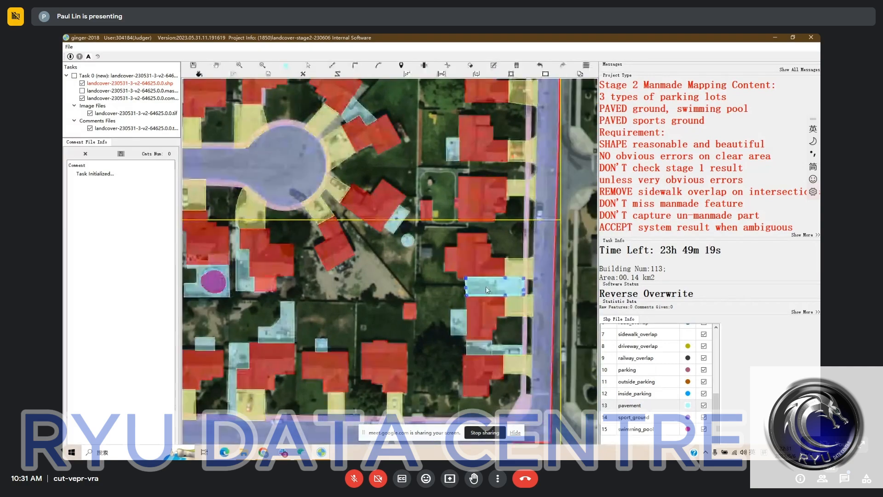
key("d")
left_click(466, 287)
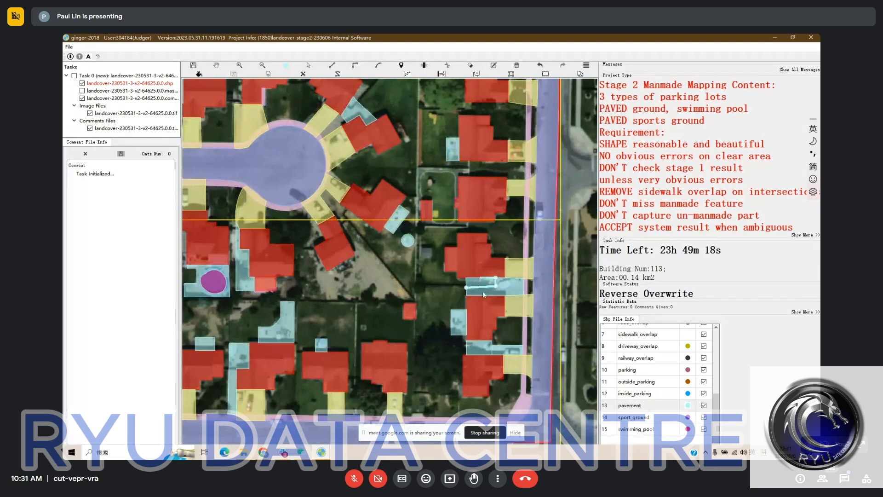
key("ctrl+z")
left_click(495, 278)
left_click(477, 283)
key("Delete")
Check the houses, driveways and backyards north and east of the cul-de-sac against the satellite imagery
key("space")
left_click_drag(385, 274, 455, 285)
scroll(455, 284, "down", 1)
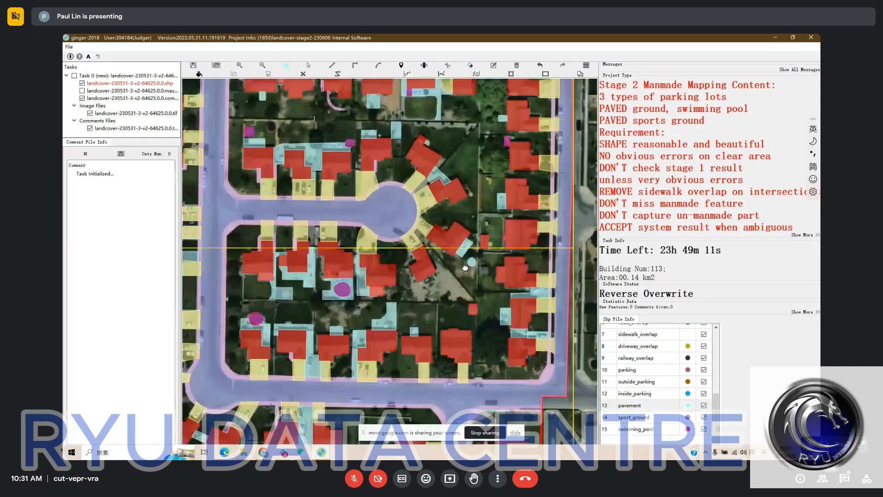
key("h")
key("h")
left_click_drag(440, 174, 452, 230)
key("h")
key("h")
scroll(453, 230, "up", 1)
key("space")
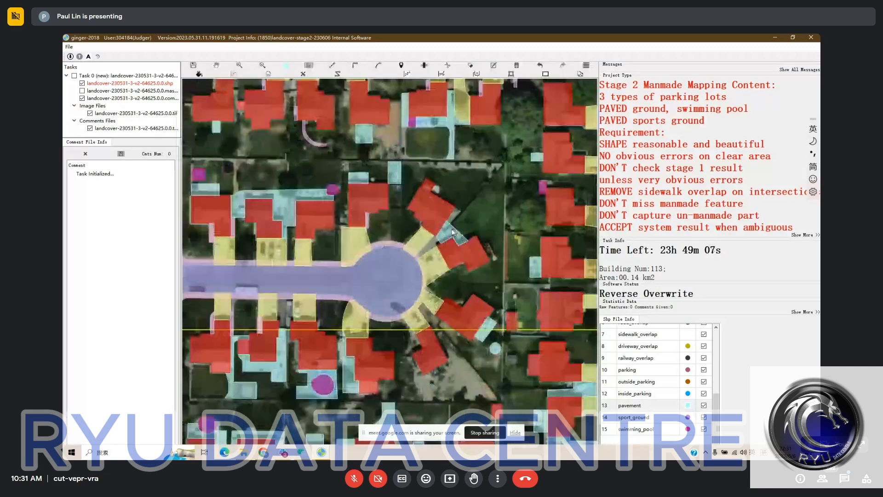
key("d")
left_click(449, 226)
left_click(462, 210)
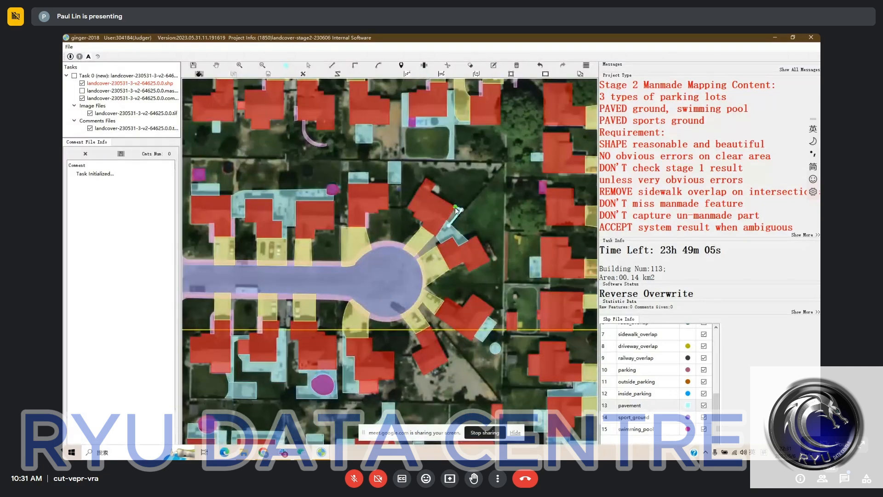
right_click(456, 210)
key("space")
Draw a narrow pavement strip along the southeast wall of the northeastern cul-de-sac house, adjoining the pavement between the two houses
left_click_drag(470, 241, 493, 242)
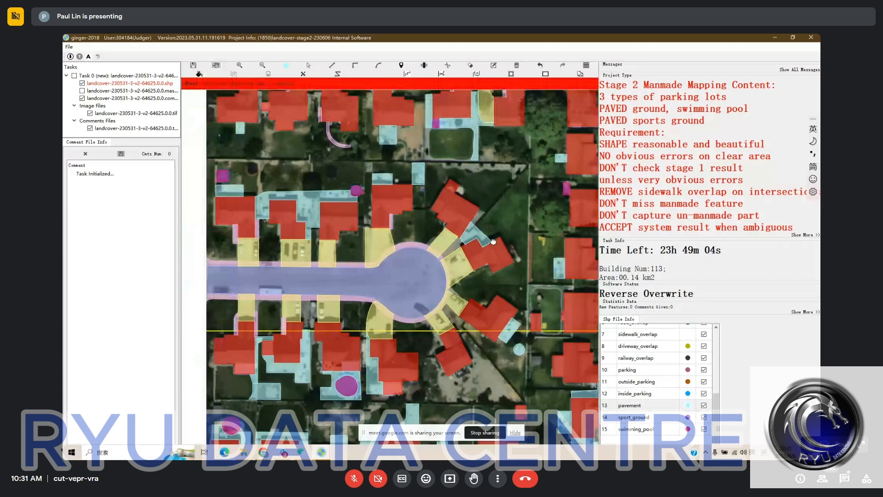
scroll(470, 233, "up", 2)
key("space")
left_click(469, 233)
left_click(492, 209)
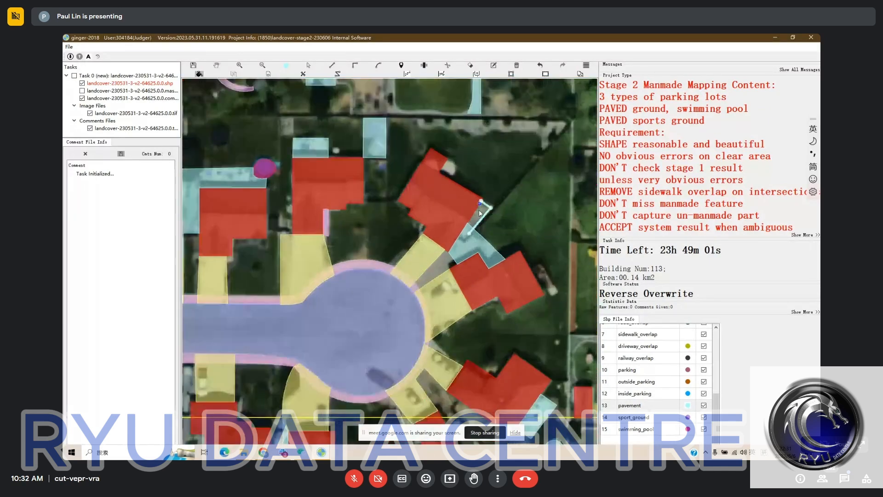
left_click(482, 216)
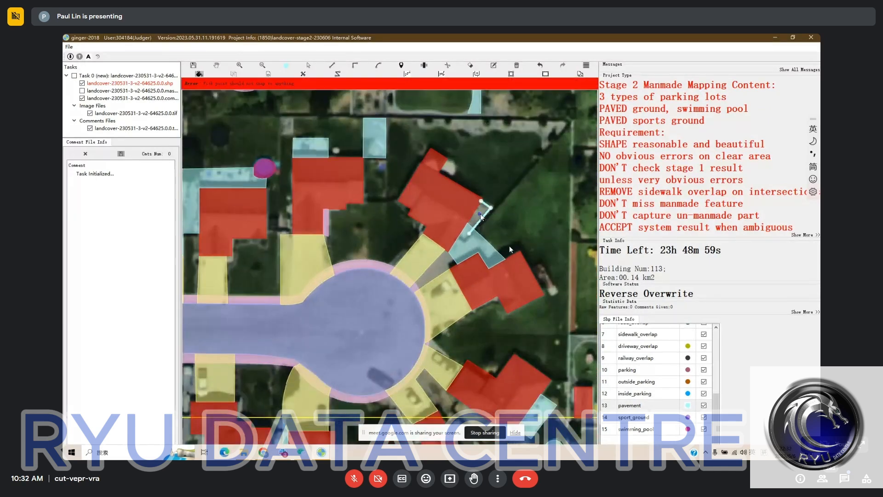
left_click(481, 215)
key("space")
Check the pavements and backyards northwest of the cul-de-sac, up to the northern road, against the satellite imagery
left_click_drag(407, 248, 457, 237)
scroll(457, 238, "down", 3)
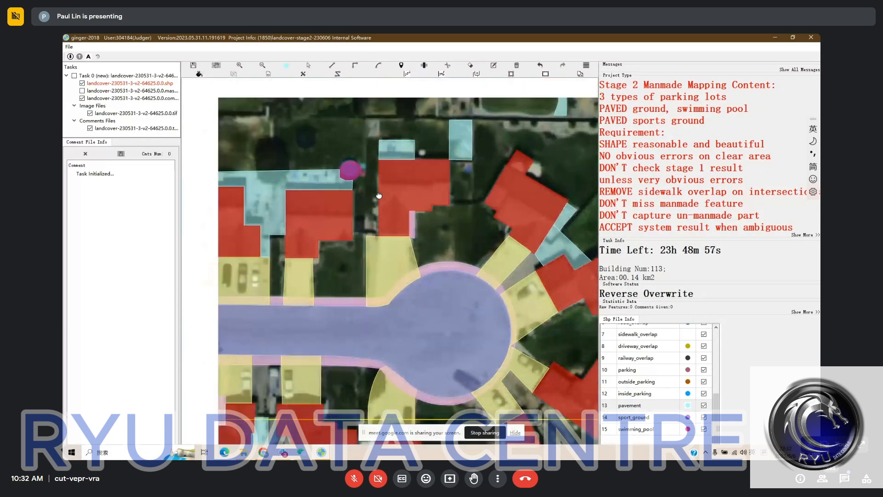
left_click_drag(270, 189, 325, 229)
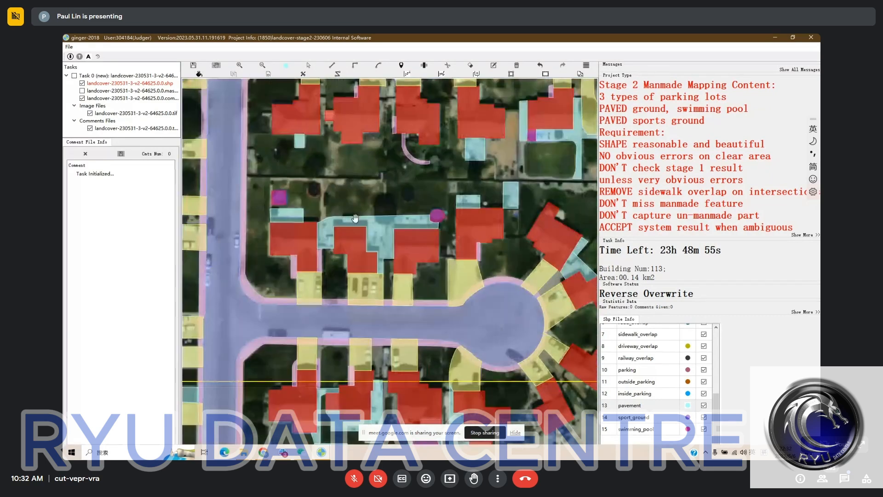
key("h")
key("h")
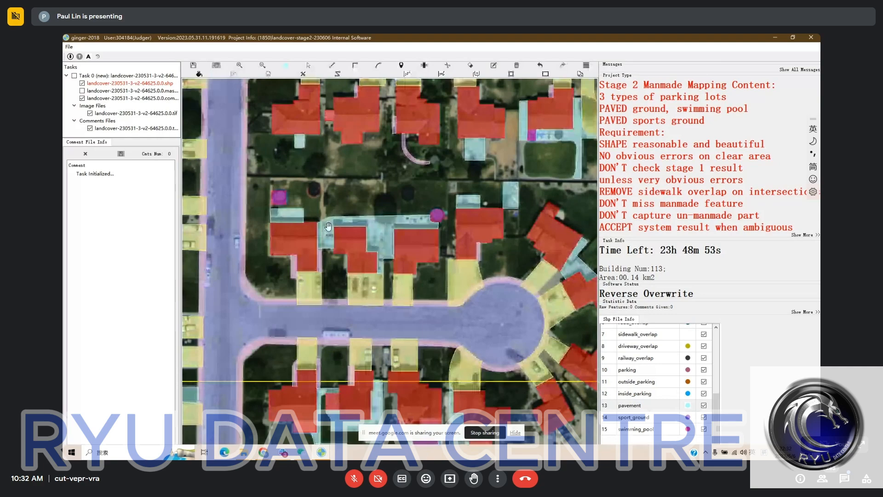
left_click_drag(440, 225, 383, 302)
key("h")
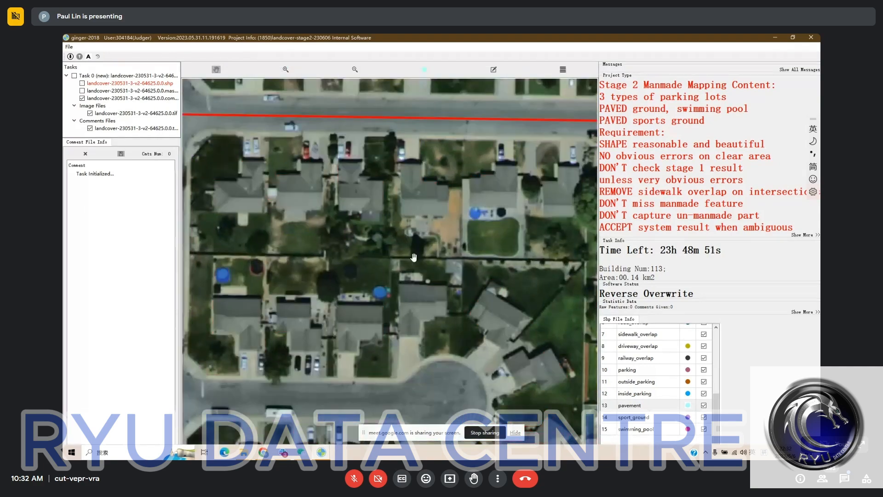
key("h")
left_click_drag(399, 241, 421, 299)
Compare the mapped features along the northern road and the eastern road with the bare satellite imagery
key("h")
key("h")
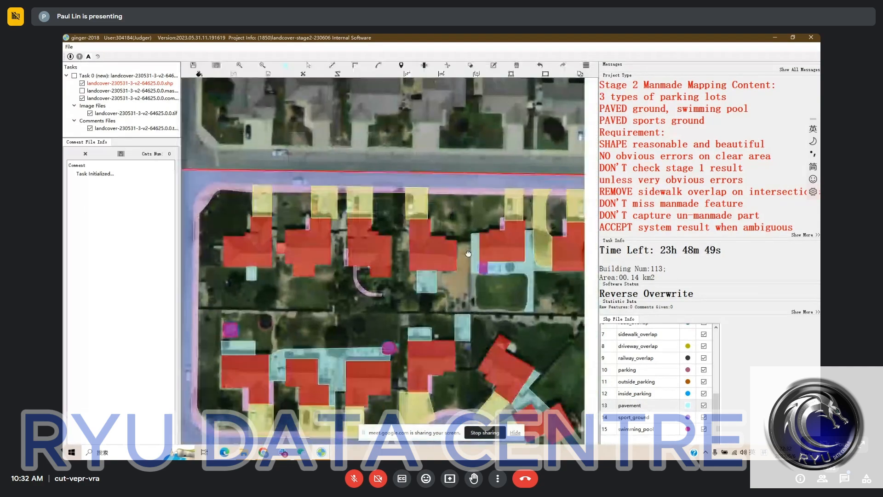
key("h")
left_click_drag(469, 254, 420, 222)
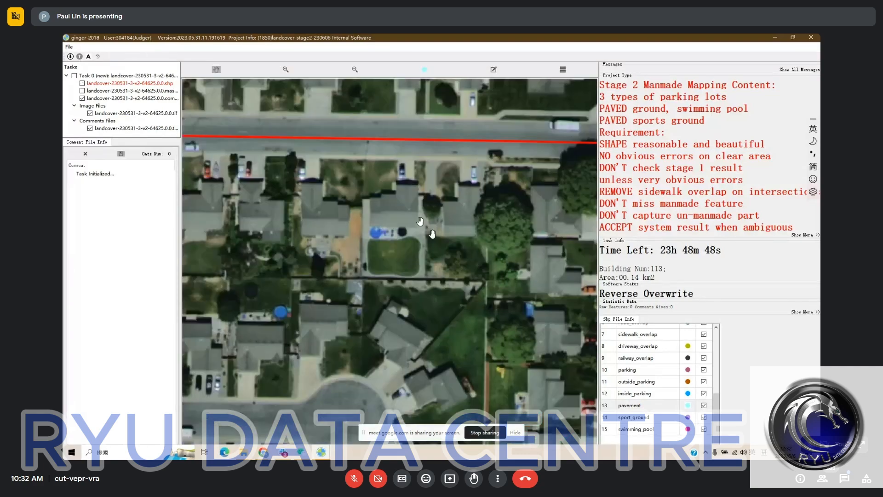
key("h")
left_click_drag(334, 251, 260, 247)
key("h")
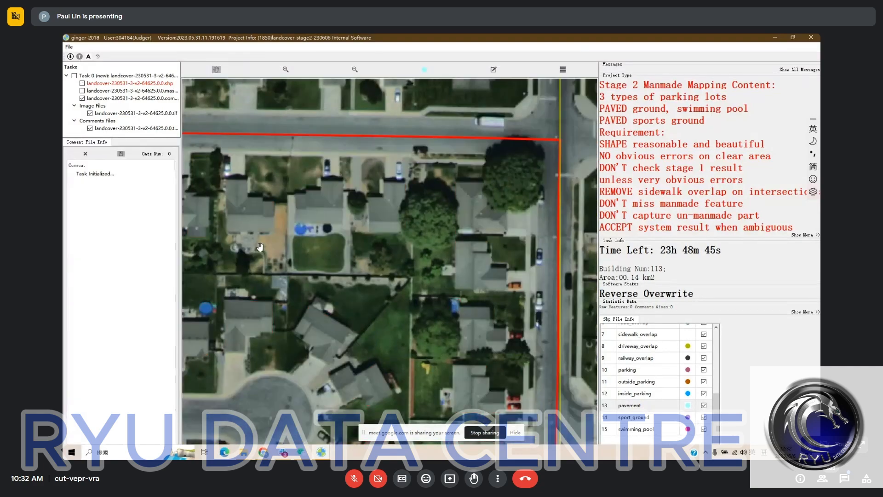
key("h")
key("h")
left_click_drag(415, 179, 318, 177)
key("h")
left_click_drag(450, 290, 450, 193)
key("h")
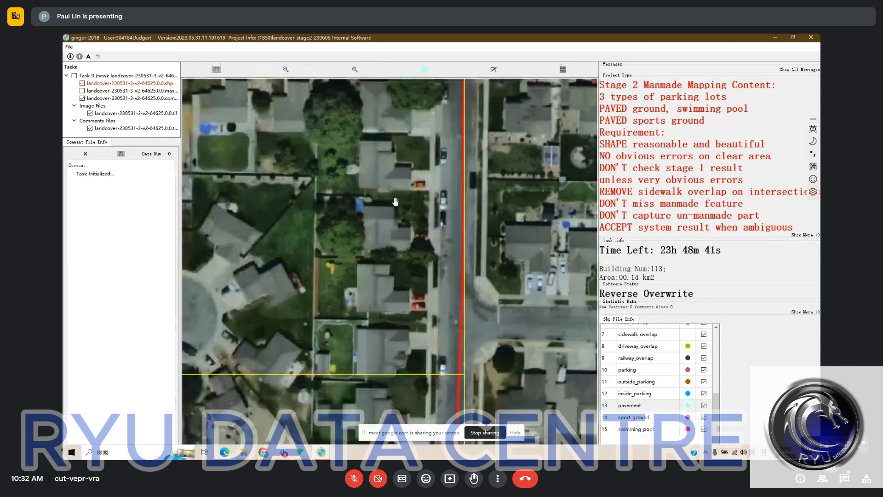
key("h")
left_click_drag(396, 201, 557, 408)
Inspect the houses along the eastern road southward and around the southern cul-de-sac for missed manmade features
key("h")
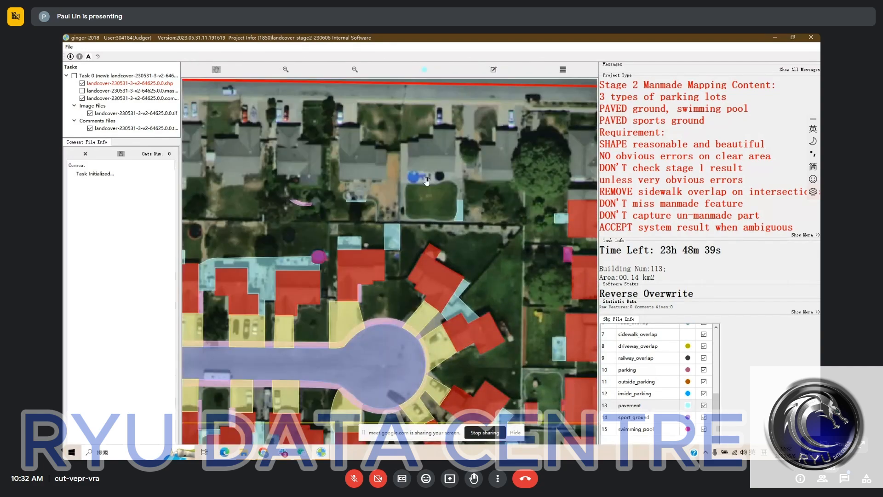
key("h")
left_click_drag(345, 184, 333, 179)
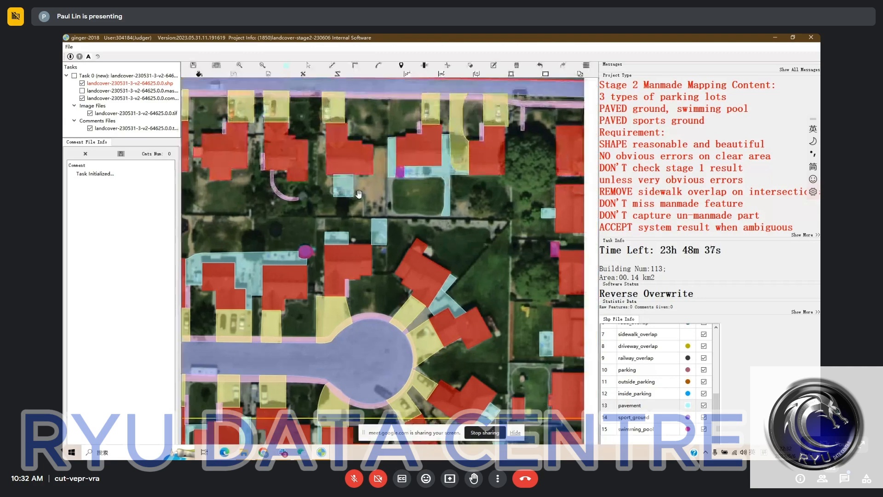
left_click_drag(572, 260, 432, 243)
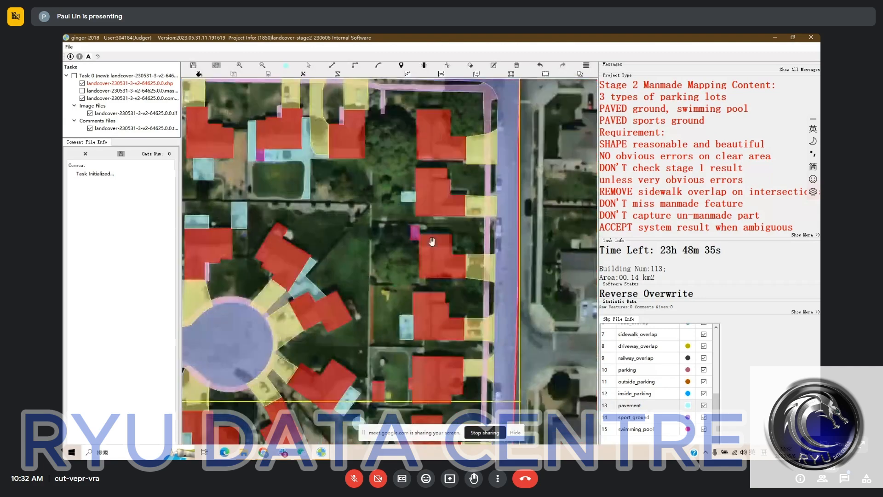
scroll(432, 243, "down", 1)
left_click_drag(458, 286, 441, 144)
left_click_drag(346, 228, 354, 156)
scroll(354, 156, "up", 1)
key("h")
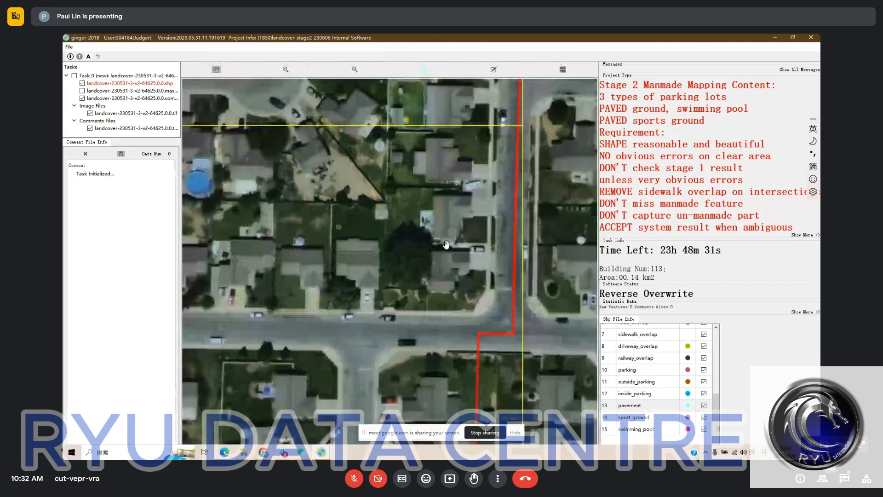
key("h")
left_click_drag(408, 309, 494, 134)
key("h")
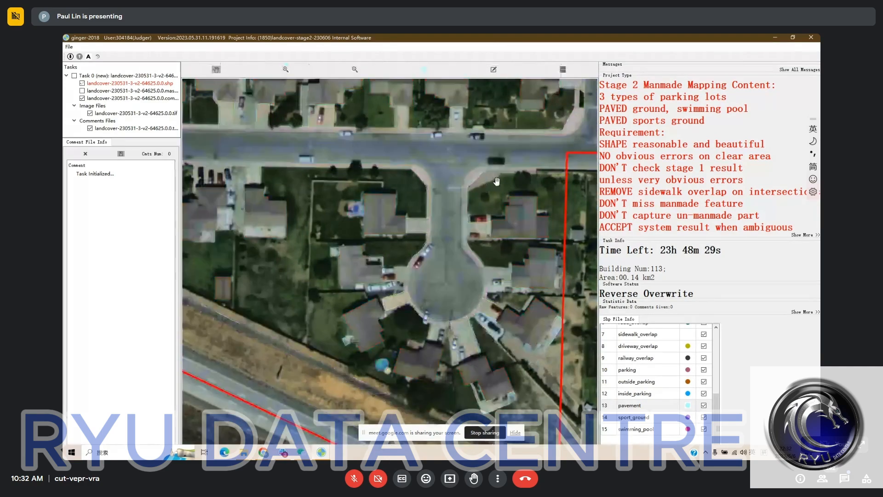
key("h")
Draw a pavement over the paved area inside the sidewalk curve at the eastern corner of the southern cul-de-sac's entrance
key("h")
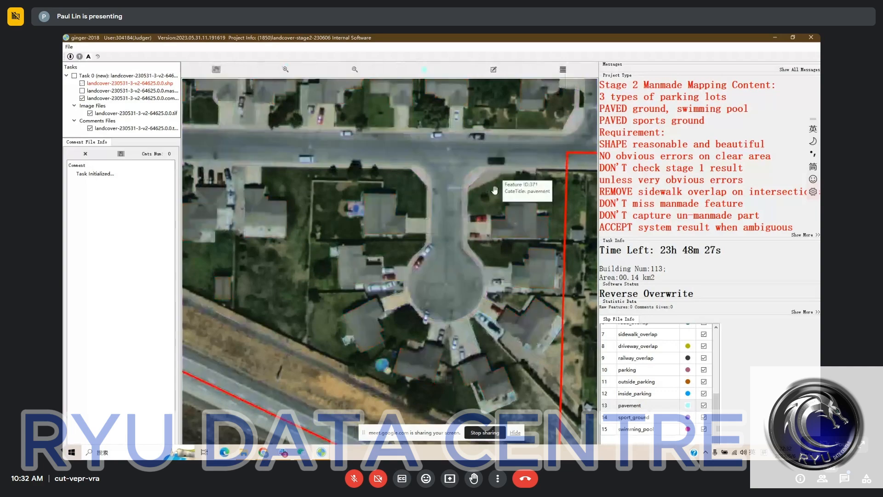
key("h")
left_click_drag(508, 184, 467, 170)
key("h")
key("h")
key("s")
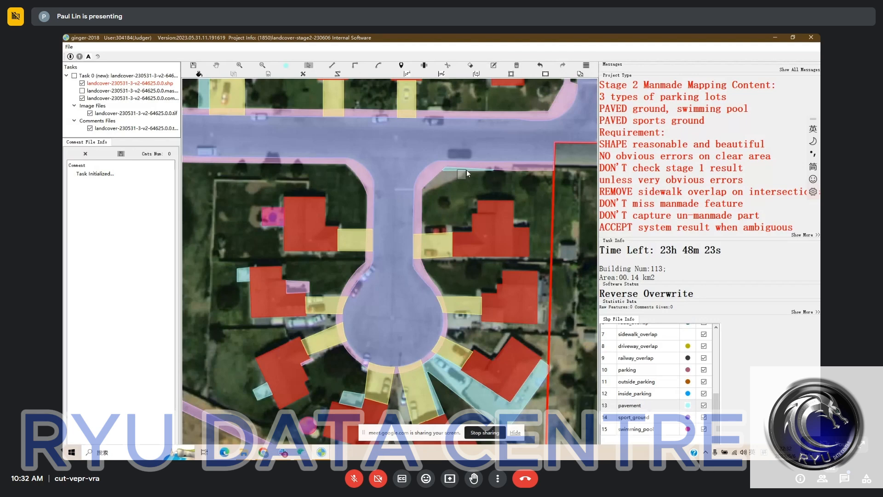
key("f")
left_click(419, 199)
left_click(437, 189)
left_click(455, 182)
left_click(462, 177)
left_click(467, 172)
left_click(445, 176)
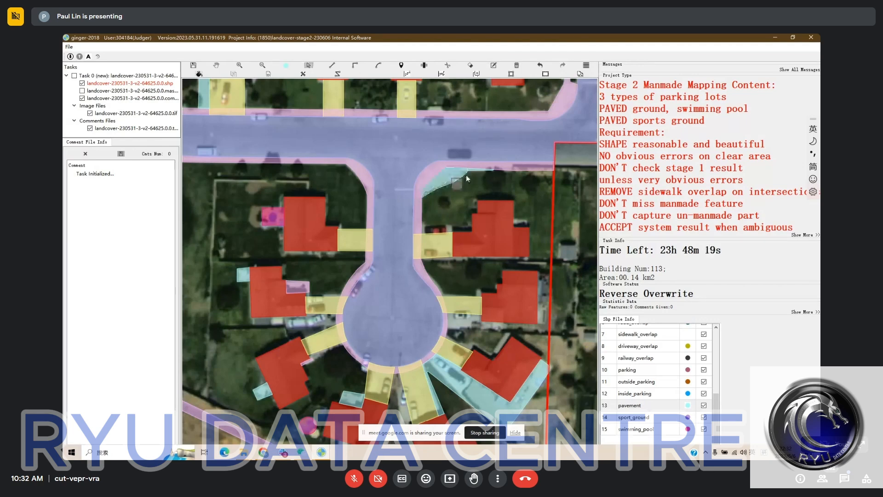
Clean up the corner pavement by trimming the thin sliver that extends east along the sidewalk
key("s")
left_click(471, 170)
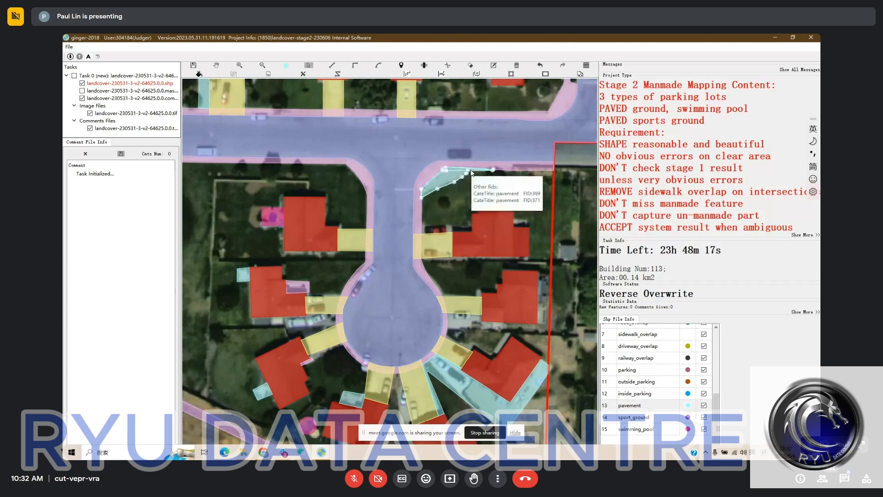
scroll(470, 172, "up", 3)
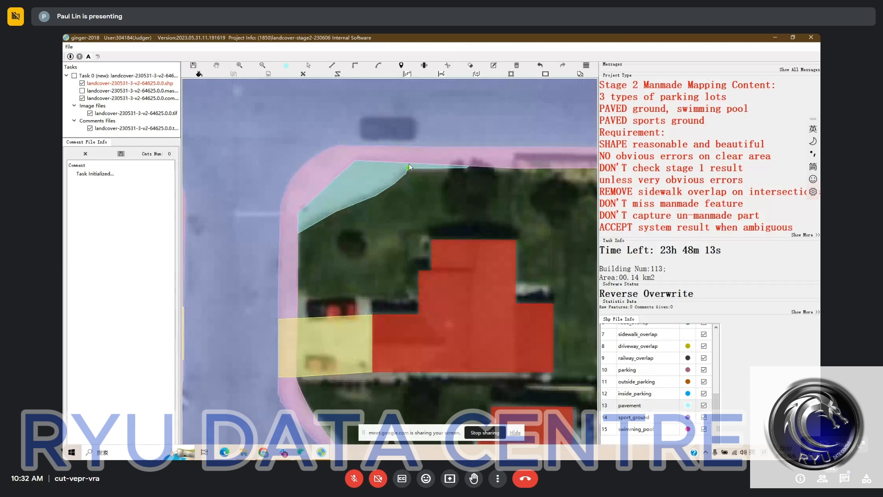
left_click(408, 170)
scroll(462, 183, "down", 3)
scroll(446, 163, "down", 2)
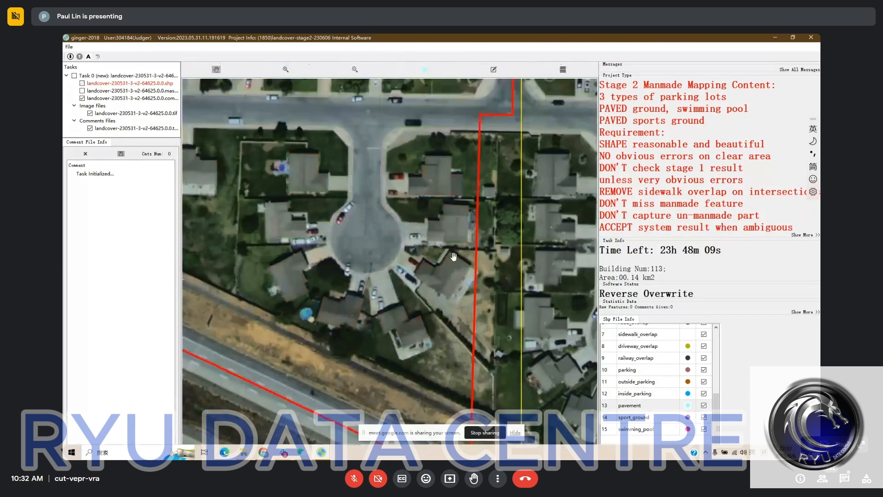
Draw a pavement south of the driveway and front wall of the house east of the southern cul-de-sac
scroll(396, 245, "up", 2)
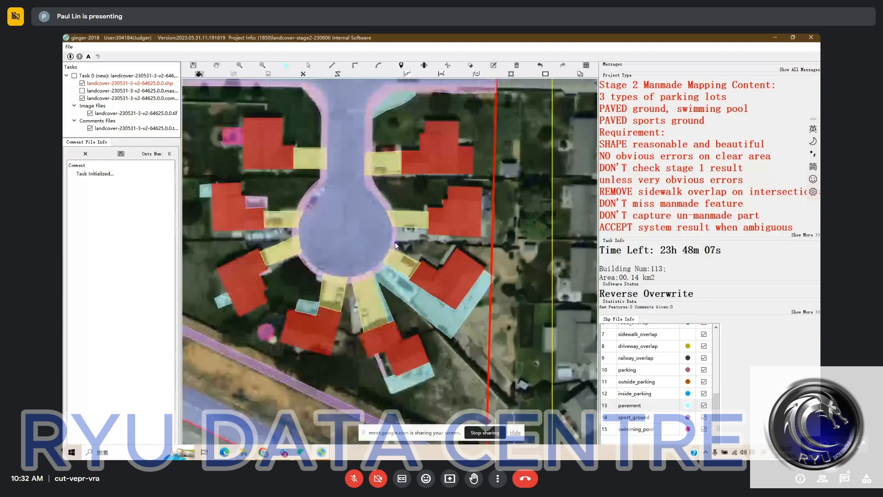
left_click(396, 241)
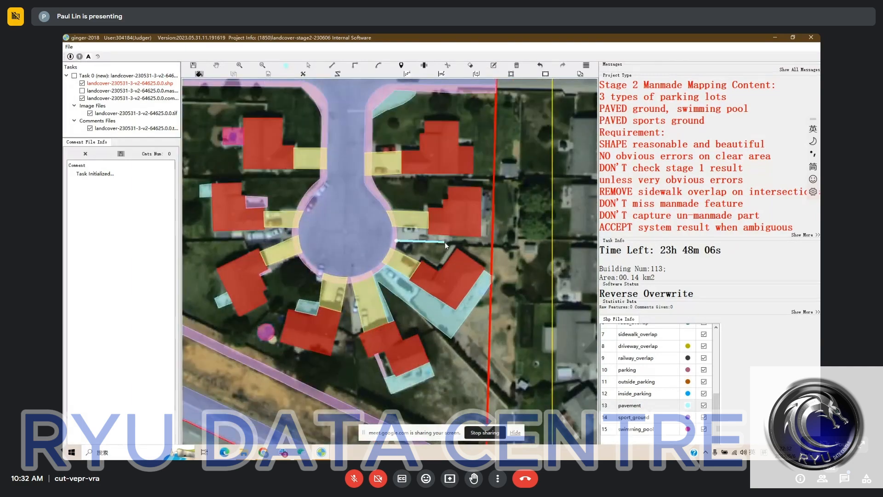
left_click(448, 242)
double_click(449, 225)
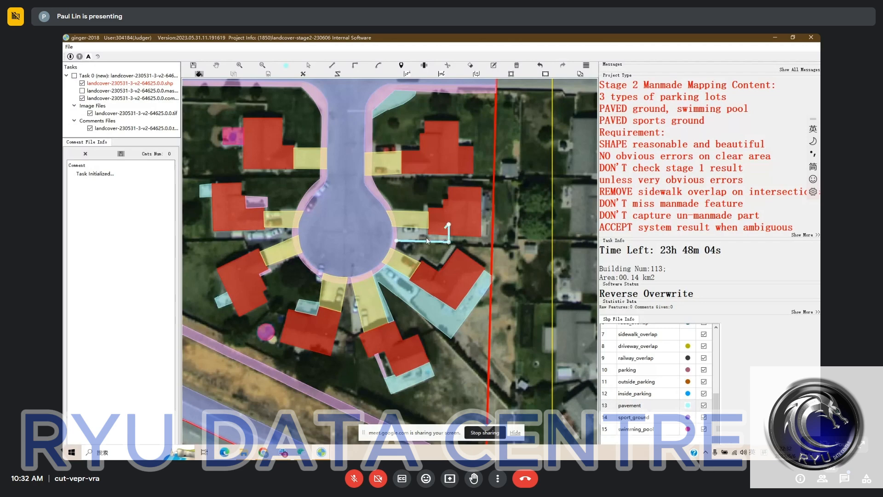
Draw a narrow pavement strip along the rear eastern wall of the house east of the southern cul-de-sac
left_click(477, 233)
left_click(488, 233)
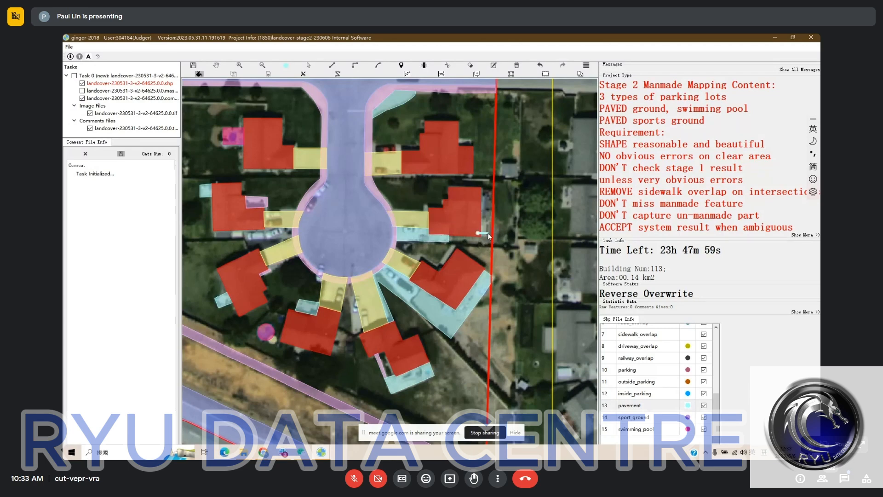
left_click(486, 191)
left_click(475, 191)
key("space")
left_click_drag(459, 228, 491, 227)
key("space")
left_click_drag(354, 200, 376, 198)
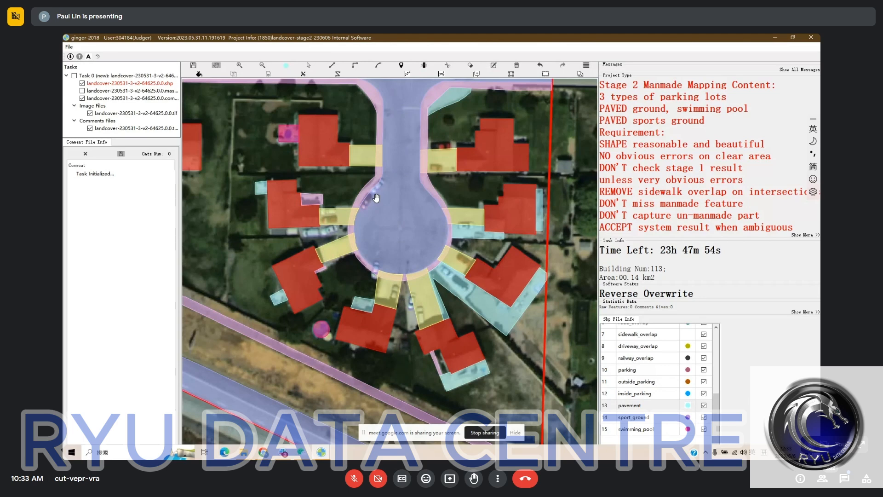
Reclassify the small sidewalk feature at the front of the house west of the southern cul-de-sac as pavement
key("space")
key("space")
left_click(312, 198)
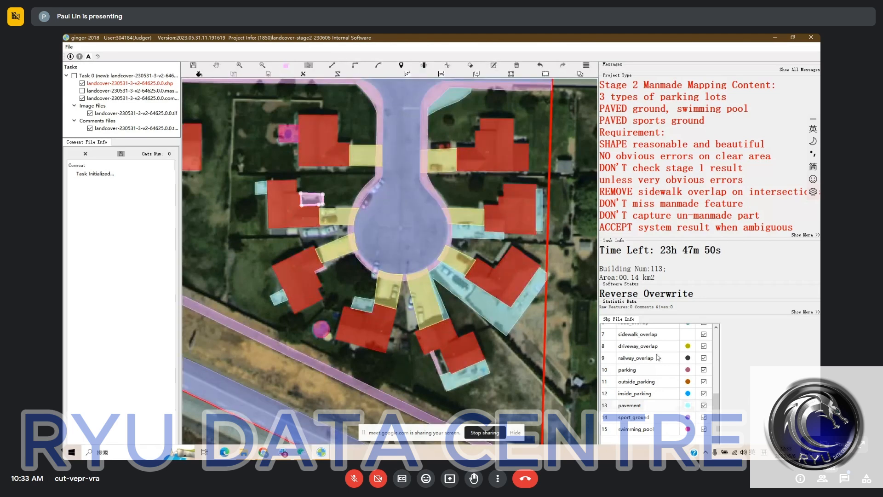
left_click(640, 406)
Draw a pavement south of the western house and its driveway, reaching the southwestern house's driveway
key("space")
left_click_drag(274, 160, 299, 197)
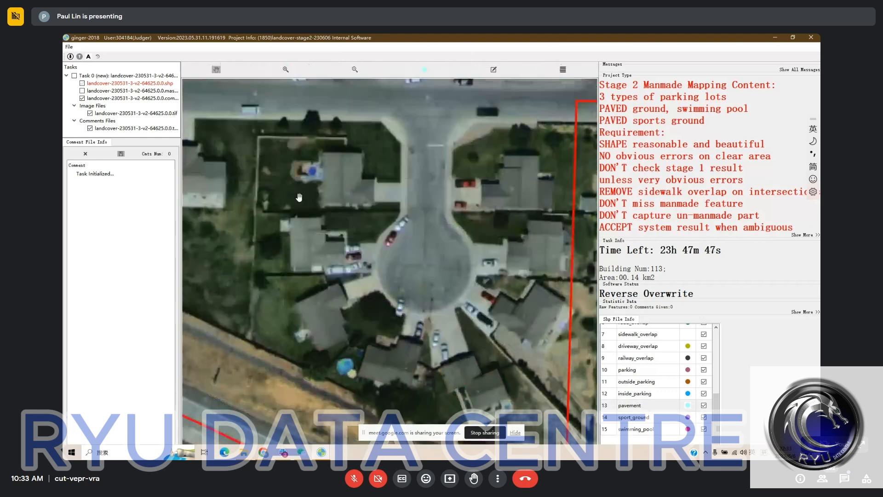
key("space")
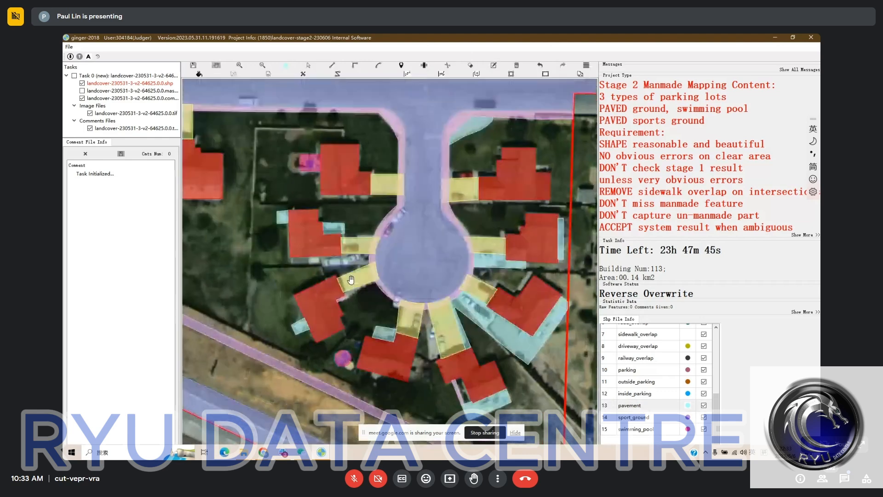
left_click(290, 257)
left_click(289, 266)
left_click(321, 264)
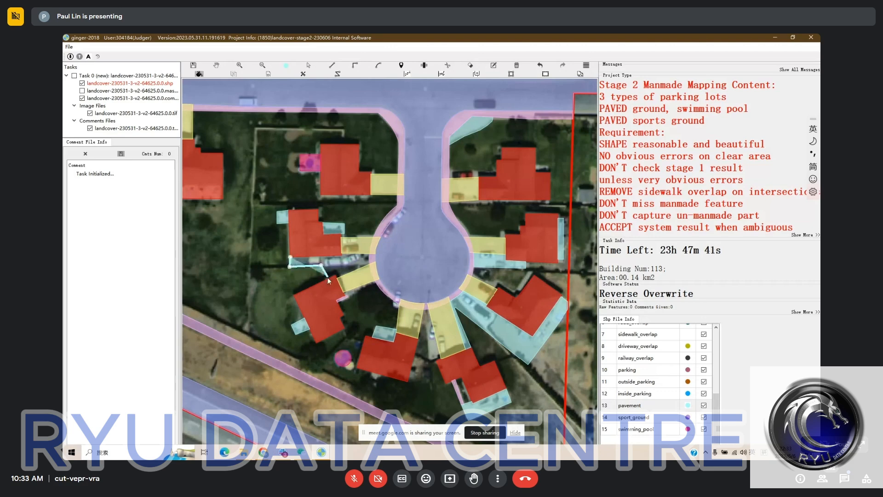
left_click_drag(347, 264, 332, 222)
key("space")
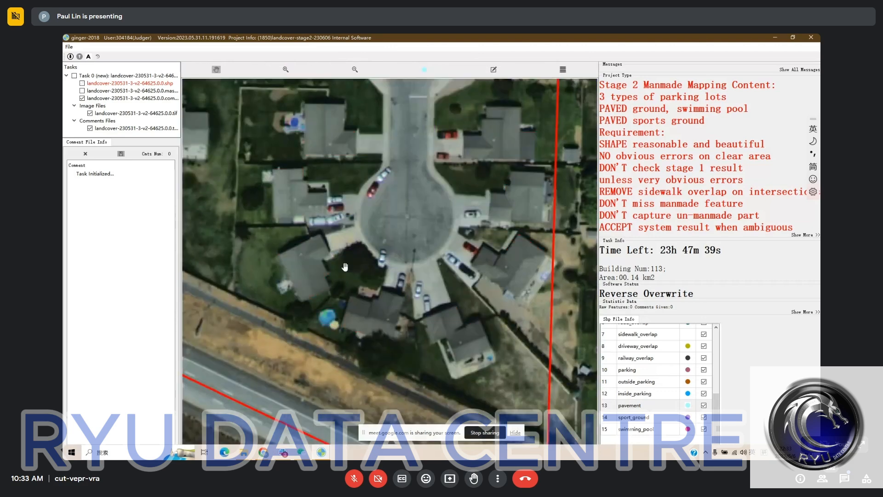
key("space")
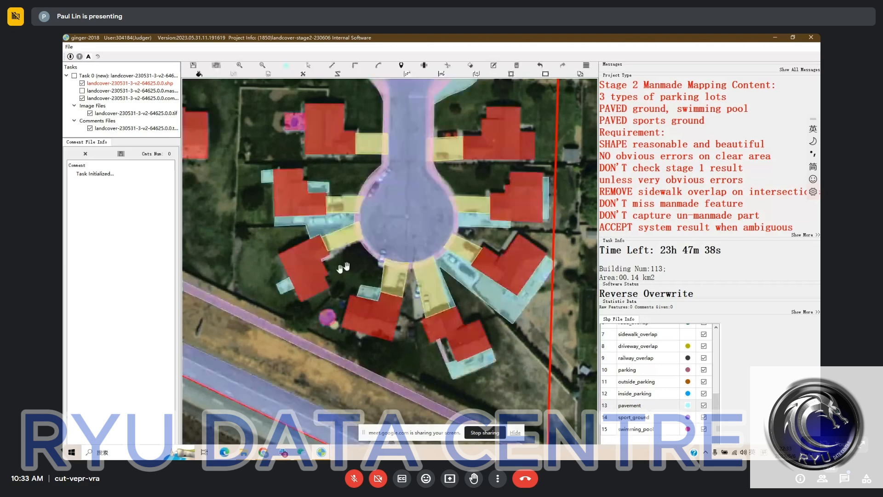
Draw a pavement over the paved gap between the two driveways at the south end of the southern cul-de-sac
left_click_drag(346, 267, 321, 252)
key("f")
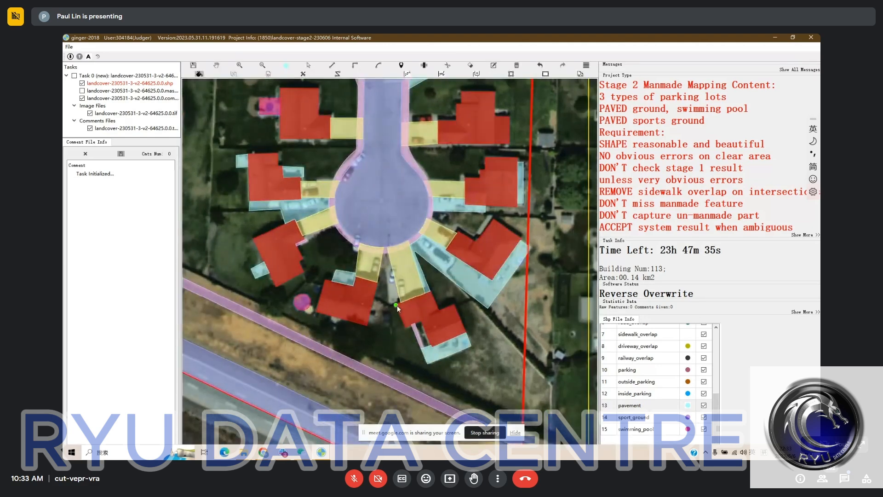
left_click(393, 307)
key("h")
left_click_drag(461, 308, 426, 246)
key("space")
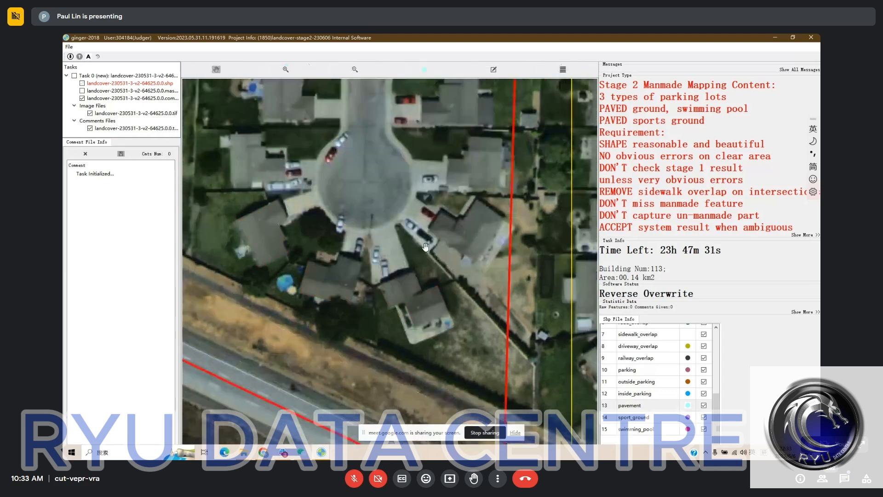
Cut the excess sliver off the southwestern edge of the pavement beside the house southeast of the southern cul-de-sac and delete it
key("space")
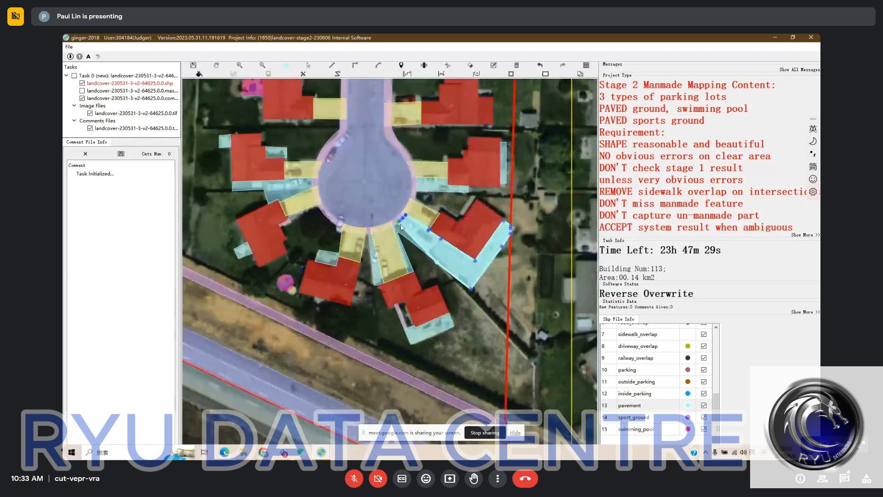
key("Escape")
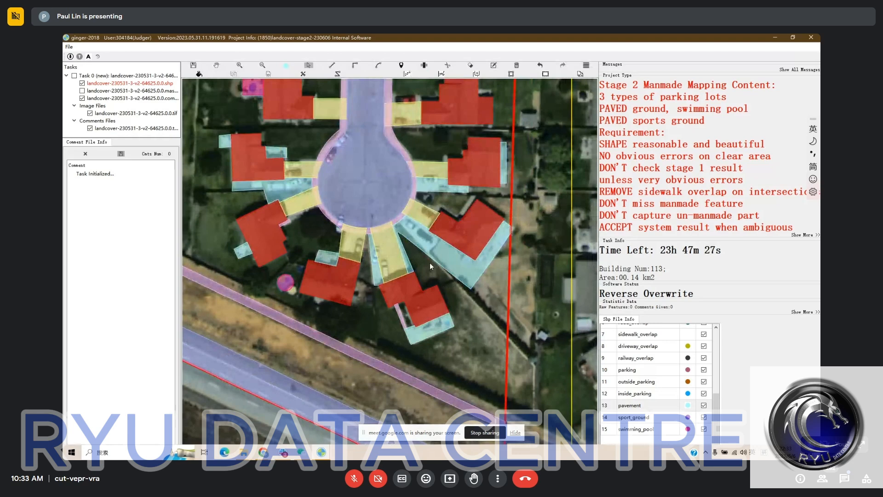
key("c")
left_click(437, 261)
left_click(401, 224)
key("Escape")
left_click(406, 238)
key("Delete")
Compare the mapped features around the southern cul-de-sac and the houses west of it with the bare imagery for missed pavement
left_click_drag(418, 268, 408, 258)
key("space")
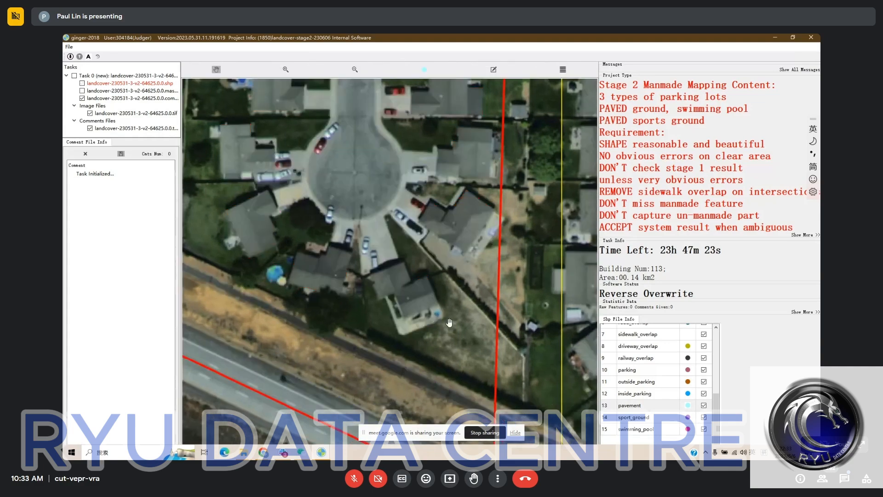
key("space")
scroll(362, 255, "up", 3)
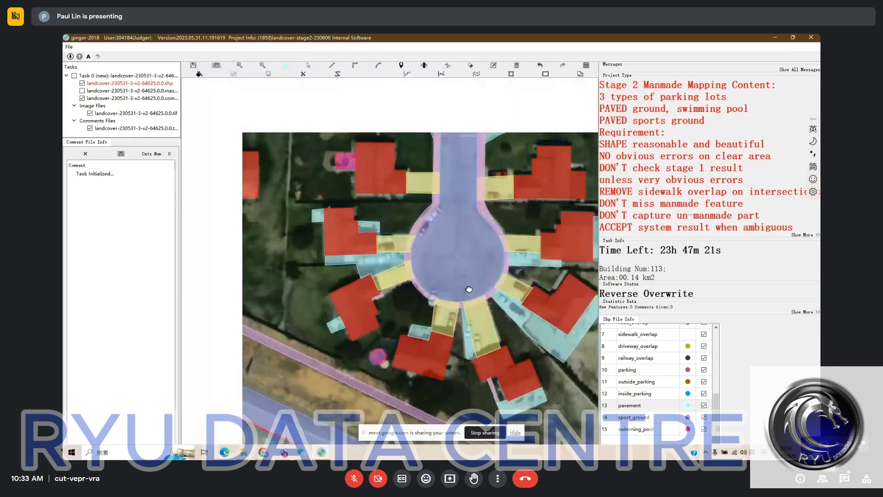
key("space")
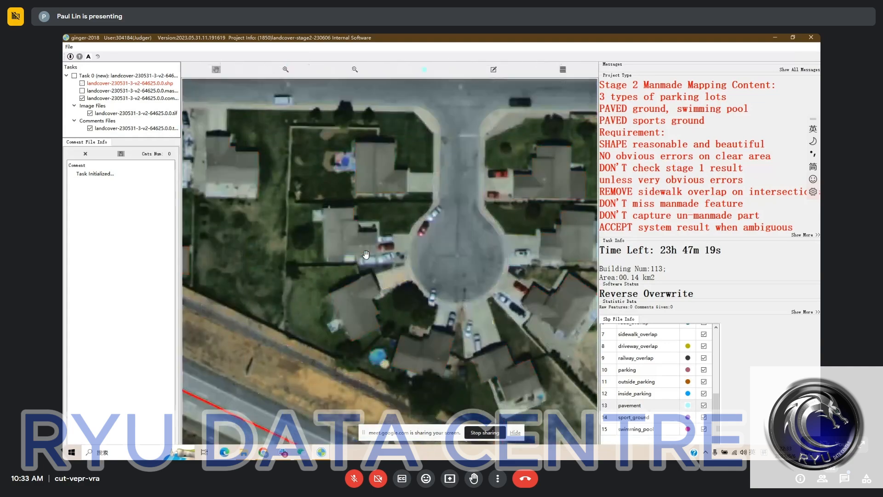
key("space")
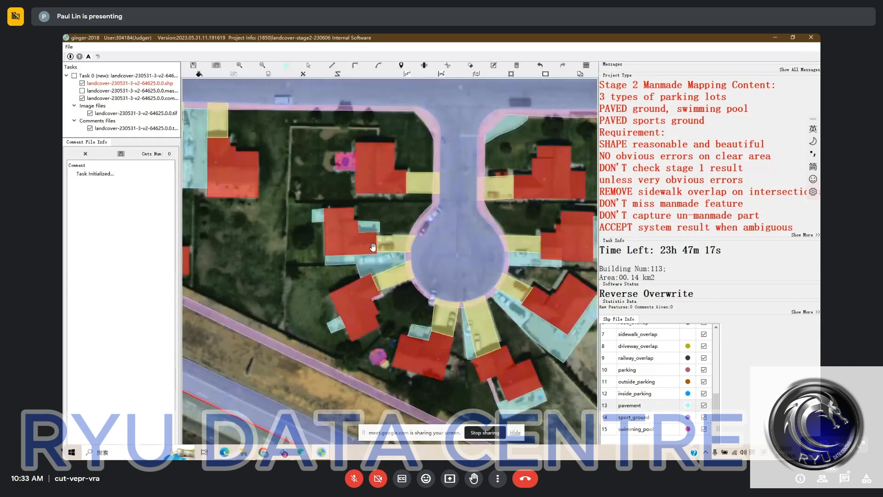
scroll(373, 247, "down", 2)
left_click_drag(378, 251, 423, 277)
key("space")
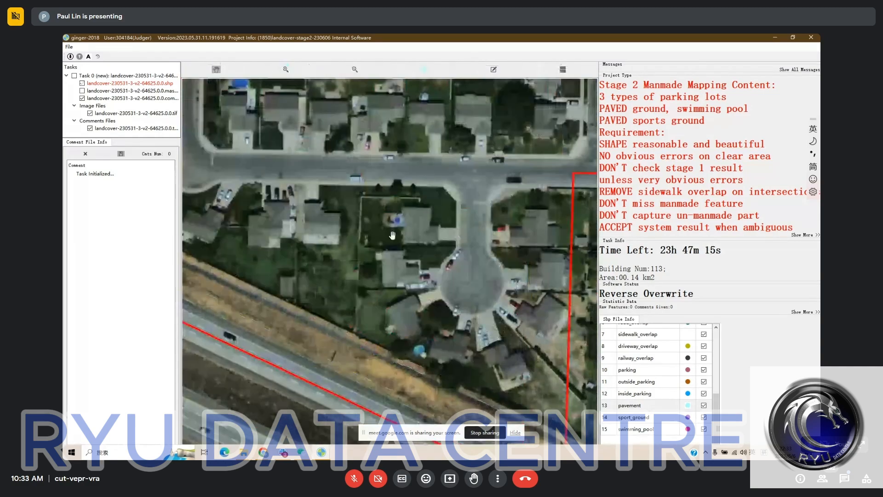
key("space")
left_click_drag(379, 232, 449, 193)
key("space")
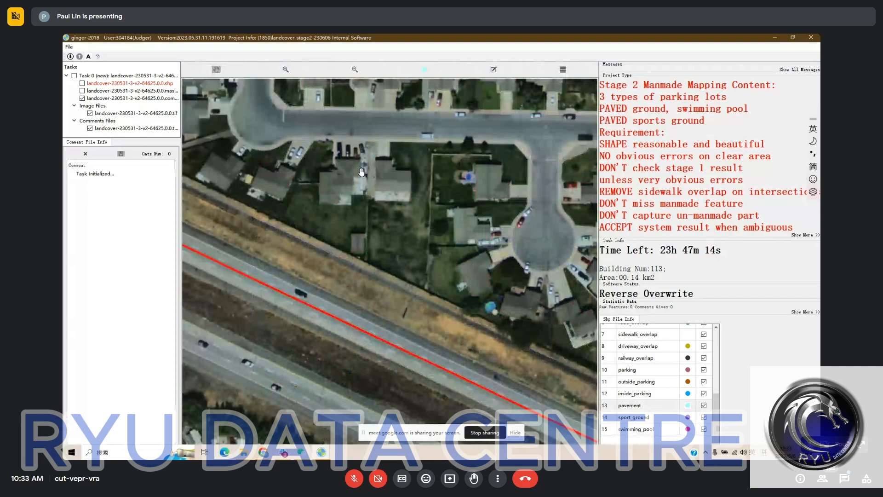
Fill the paved gap between the front sidewalk and the driveway of the house with four parked cars and classify it as driveway
scroll(338, 162, "up", 3)
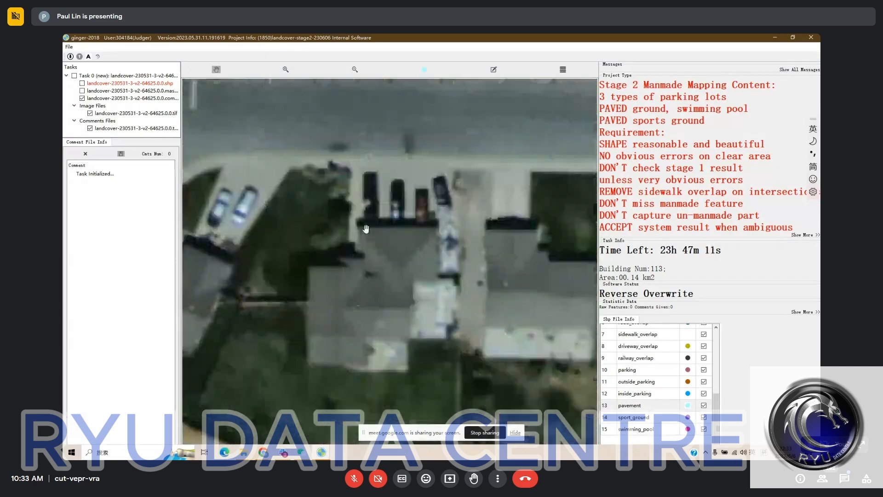
key("space")
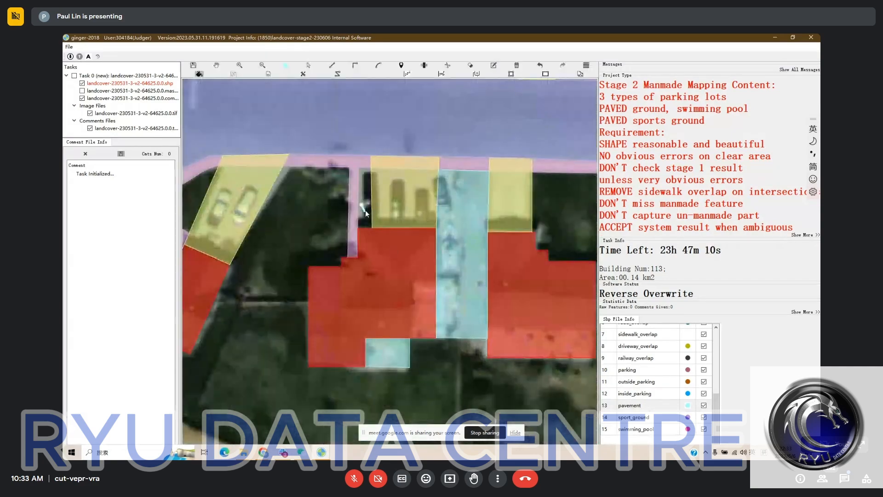
left_click(366, 213)
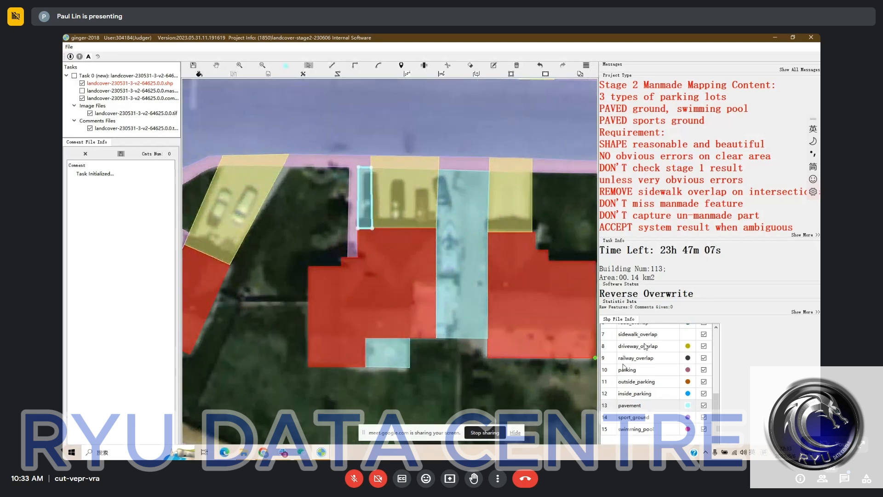
scroll(646, 371, "up", 2)
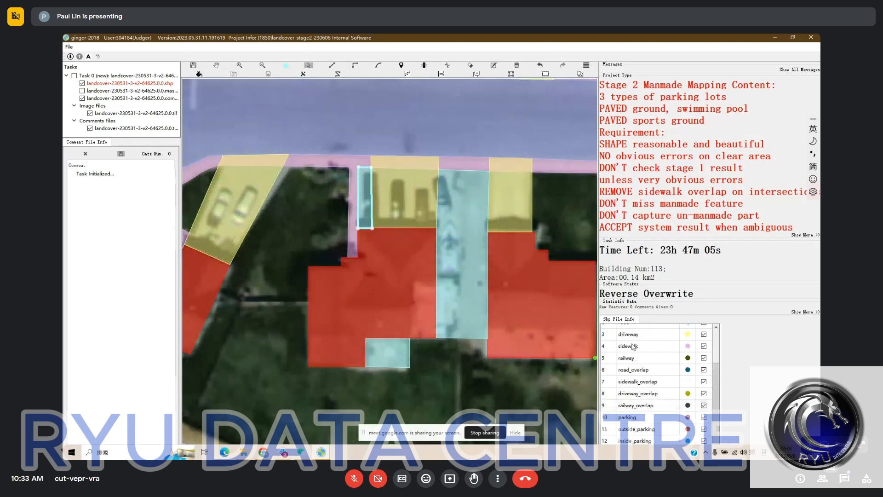
scroll(382, 221, "down", 3)
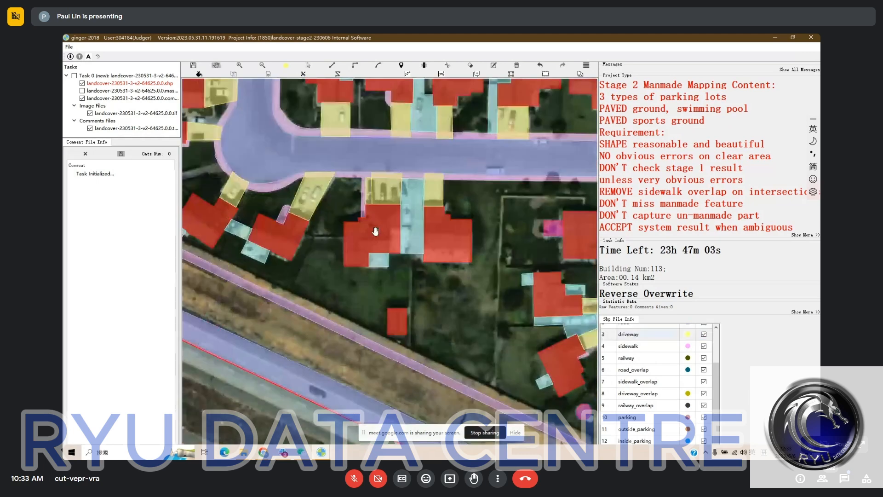
Split the long pavement strip beside the highway at the edge of the bare field and delete its western end
scroll(375, 232, "down", 1)
left_click_drag(376, 231, 505, 217)
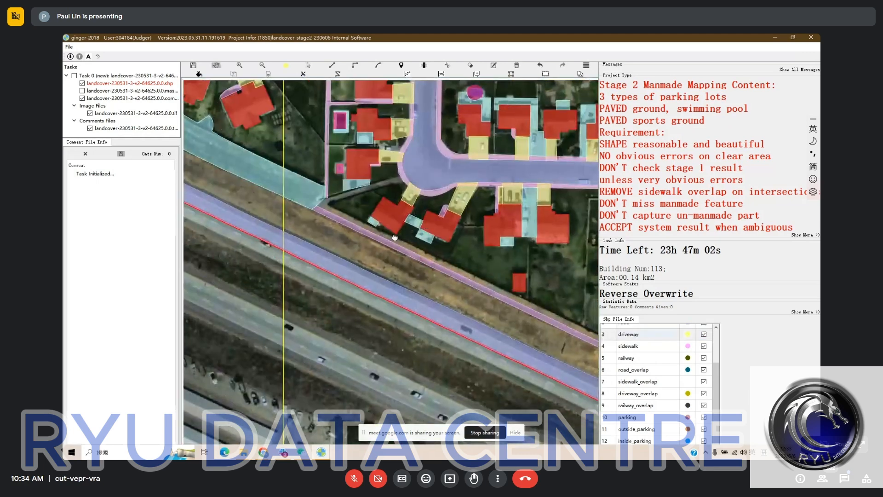
left_click_drag(313, 226, 346, 247)
scroll(346, 247, "down", 1)
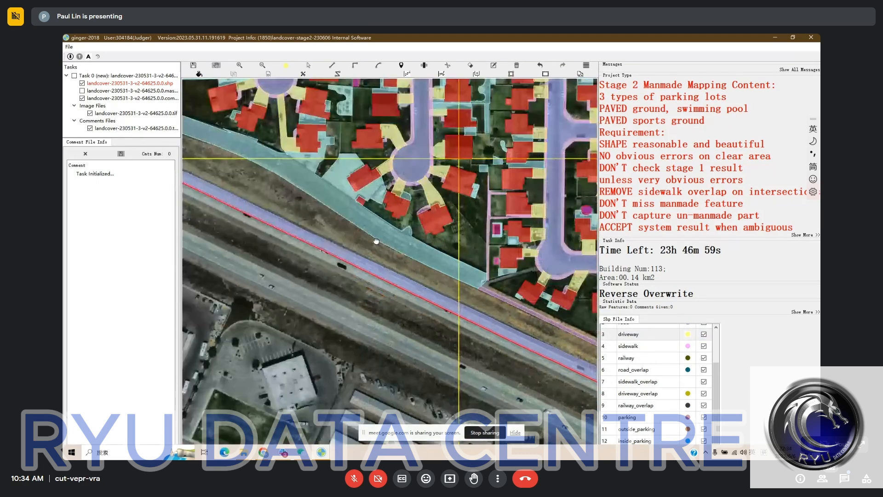
scroll(377, 241, "down", 1)
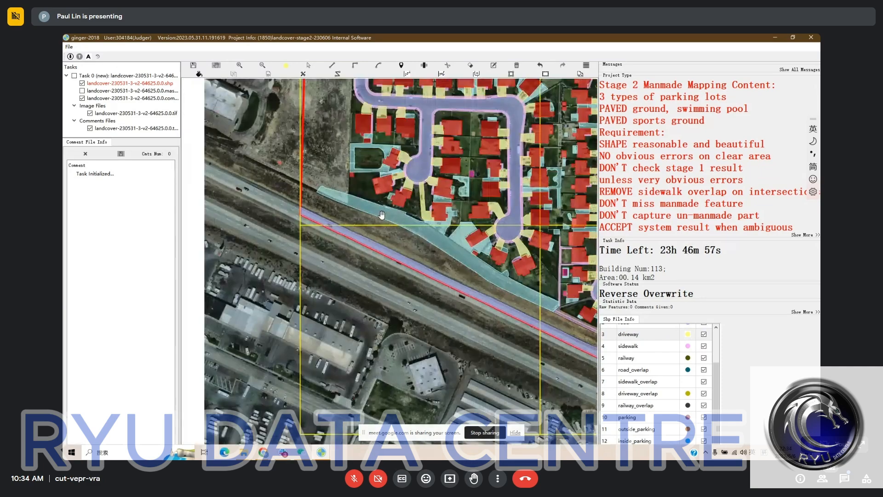
scroll(381, 214, "up", 2)
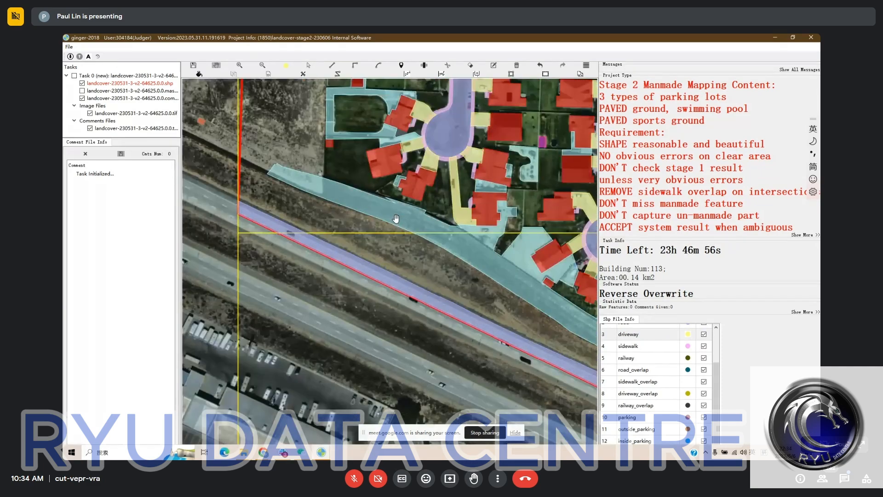
key("space")
left_click(399, 205)
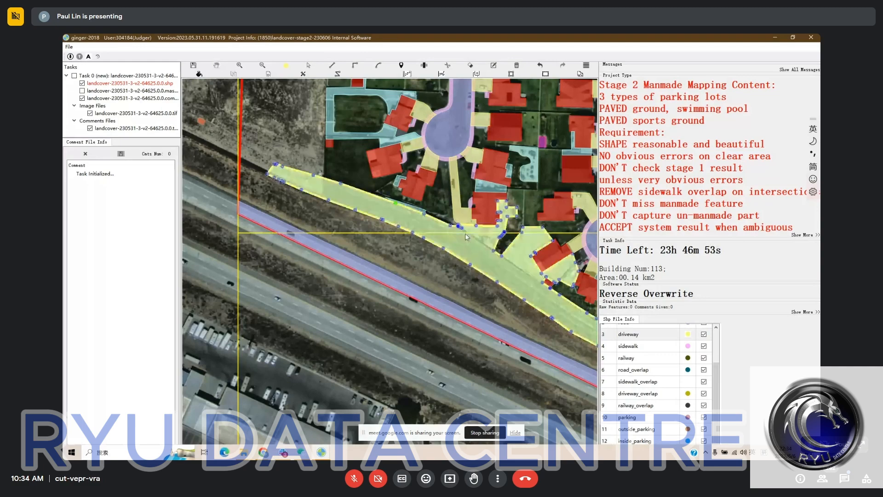
key("Escape")
key("space")
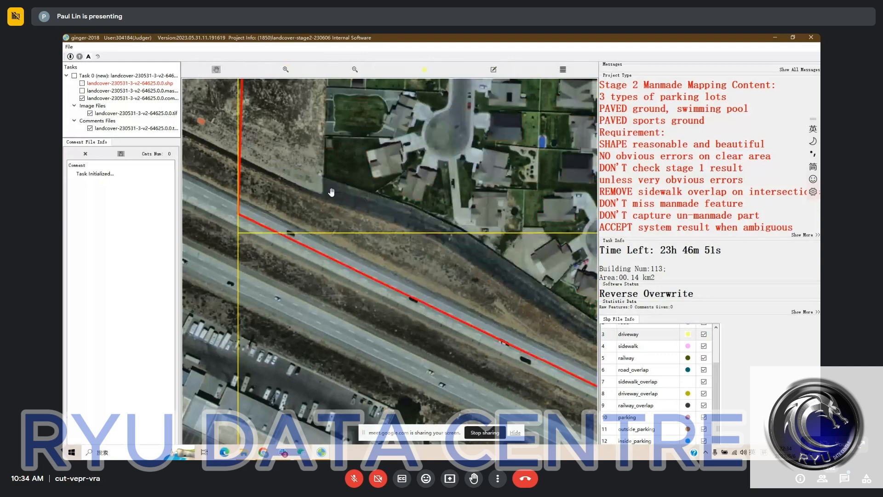
key("space")
left_click(323, 194)
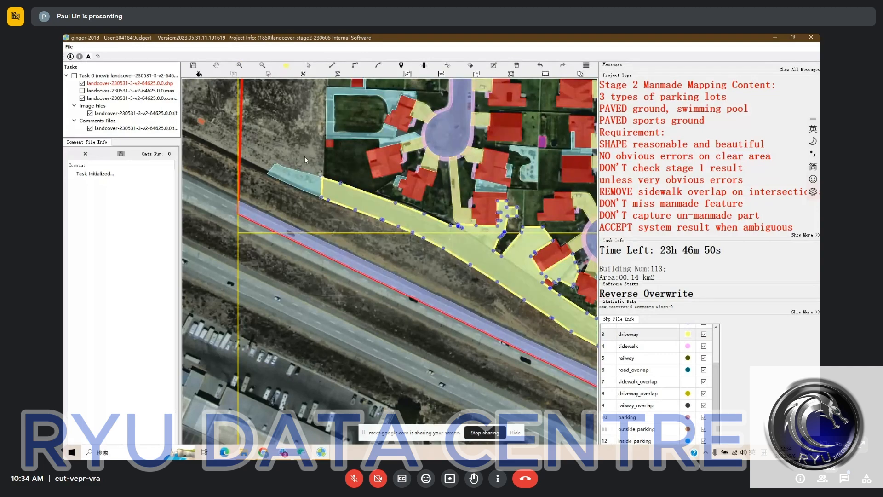
key("Escape")
Review the whole mapped neighbourhood, including the western cul-de-sacs and the task boundary, for remaining errors
left_click_drag(304, 157, 369, 253)
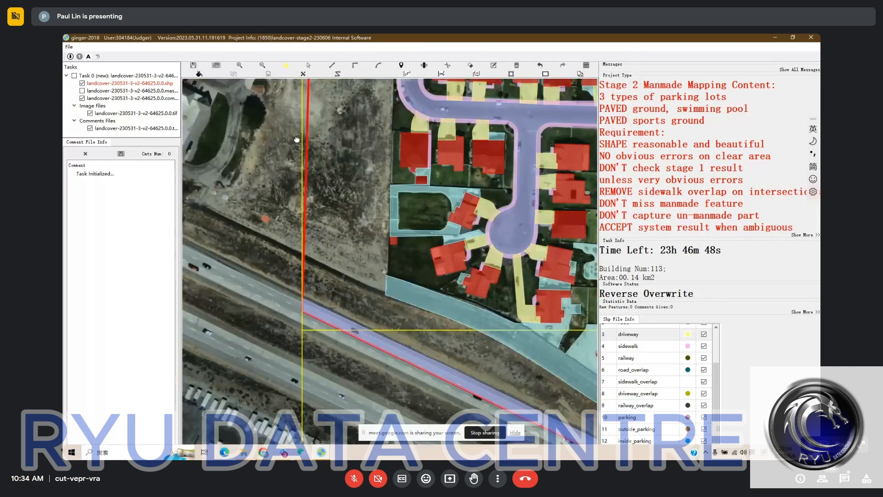
scroll(296, 140, "down", 1)
left_click_drag(297, 139, 401, 300)
left_click_drag(453, 324, 379, 310)
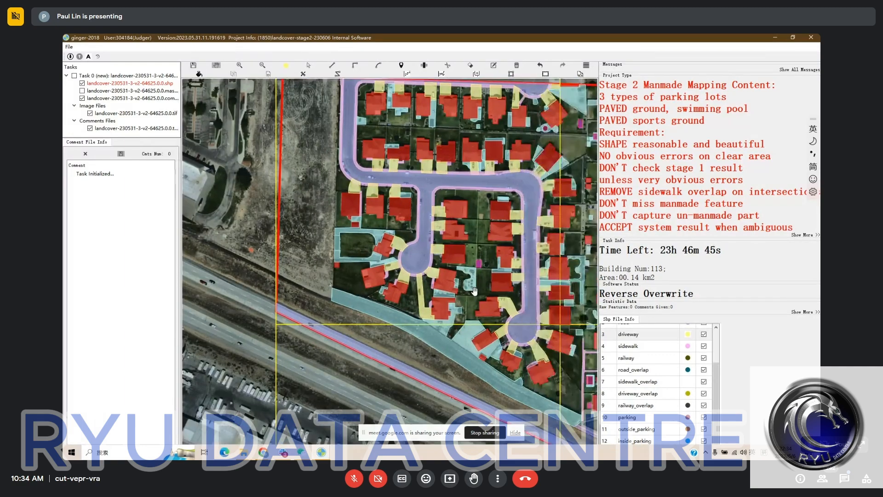
scroll(475, 291, "down", 1)
left_click_drag(409, 276, 366, 251)
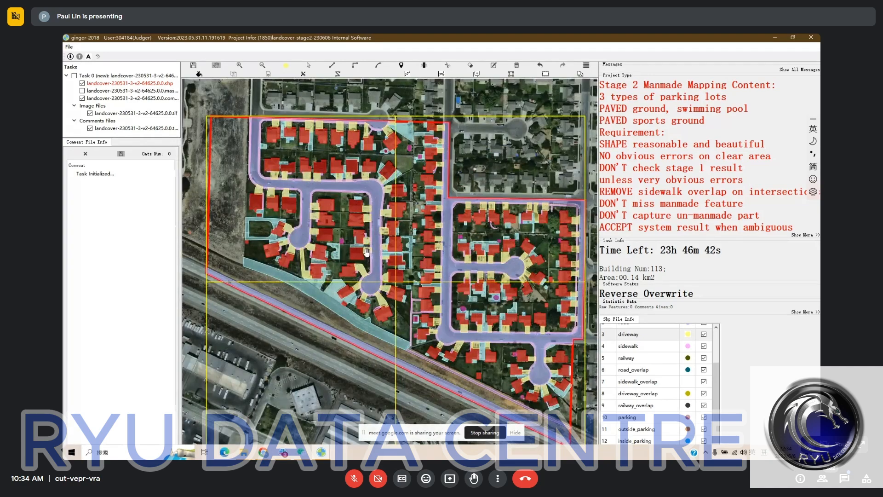
left_click_drag(393, 181, 375, 177)
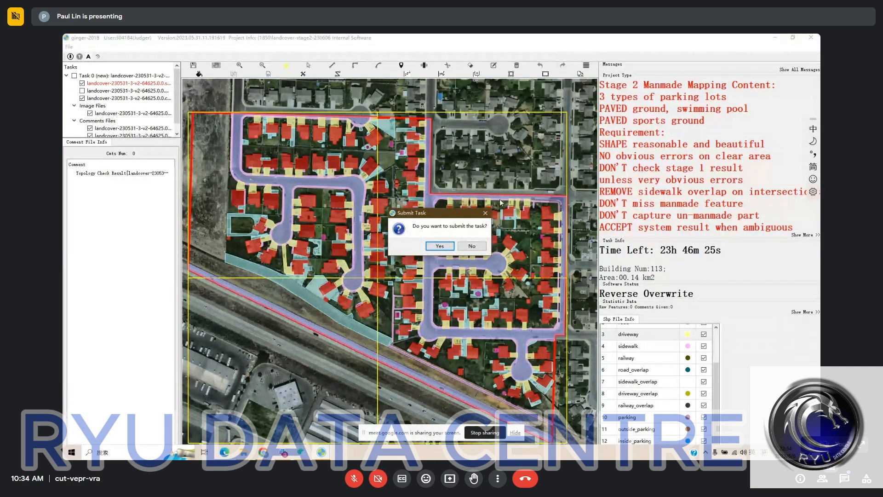
Switch the mode from A to M and submit the checked 113-building landcover task
left_click(485, 213)
left_click(88, 57)
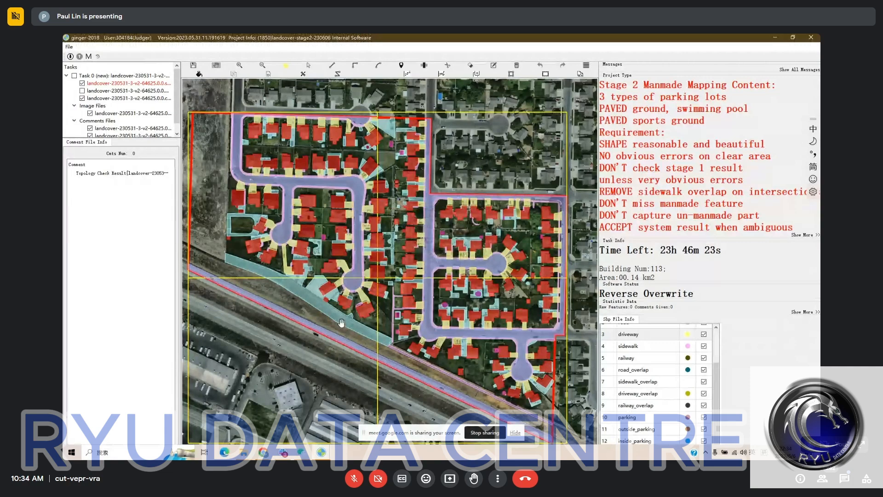
left_click_drag(341, 323, 324, 316)
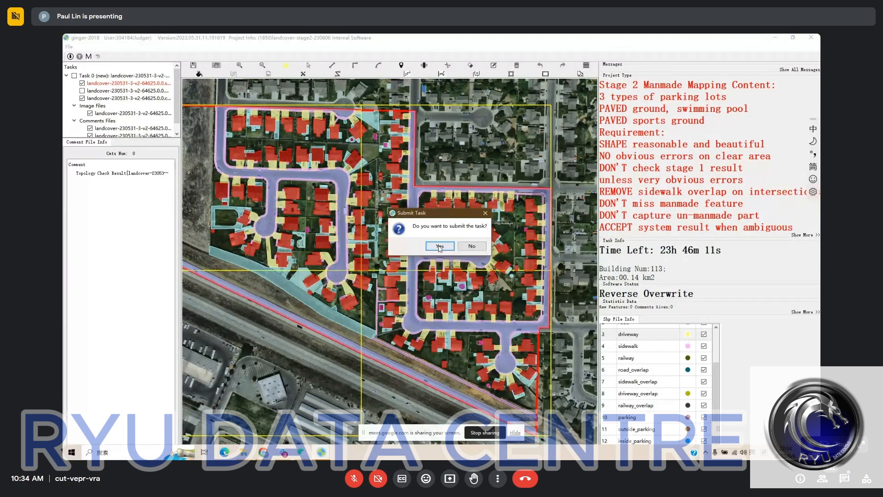
left_click(439, 246)
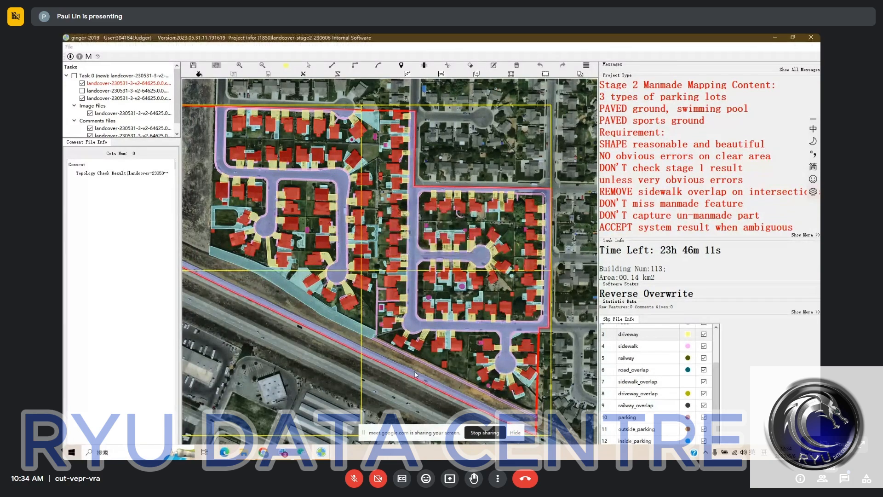
Submit the 27-building landcover task in the Checker window and return to the Judger window
mouse_move(322, 453)
left_click(279, 419)
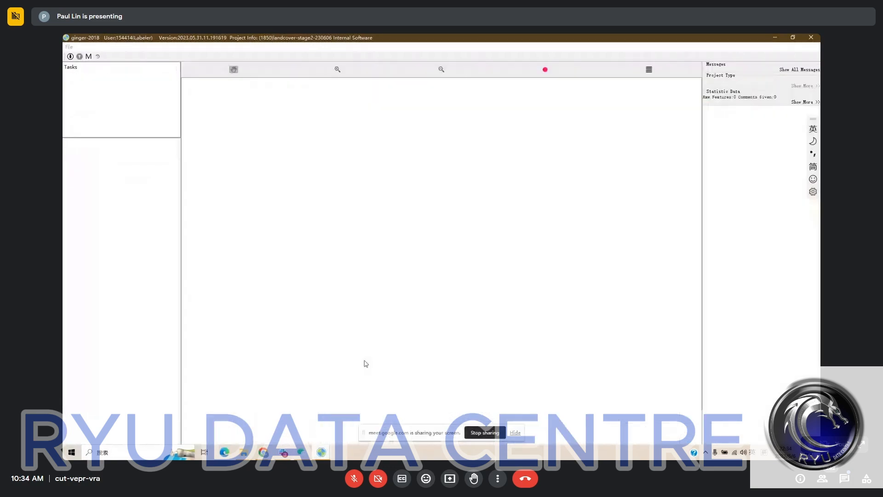
left_click(210, 425)
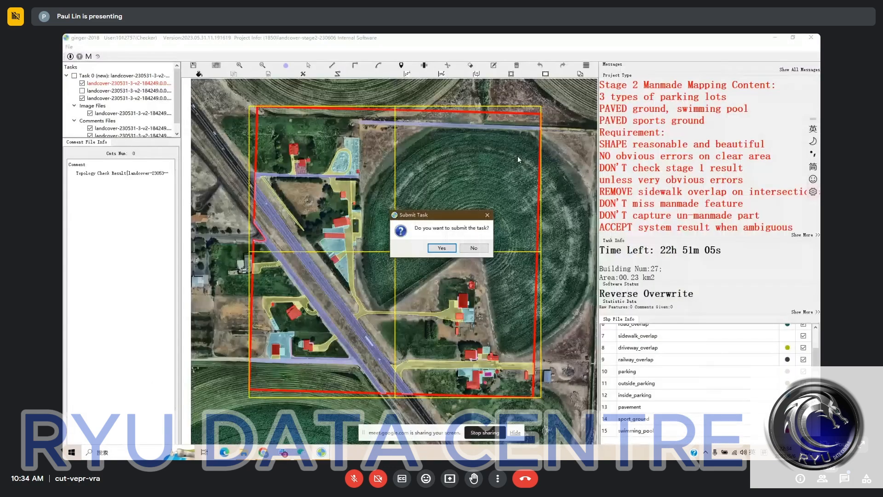
left_click(430, 248)
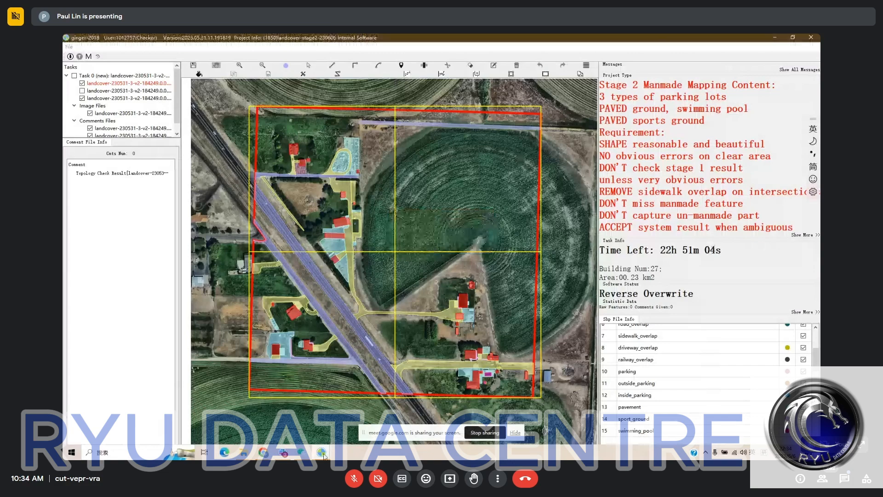
mouse_move(322, 453)
left_click(383, 423)
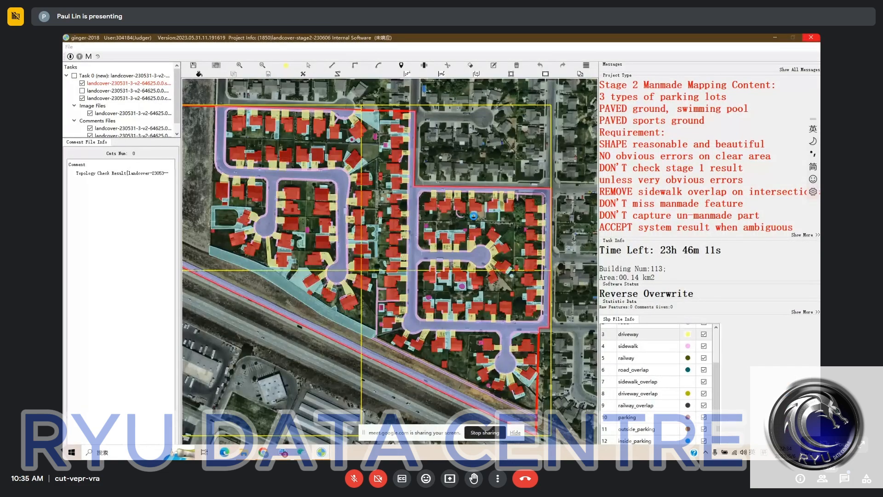